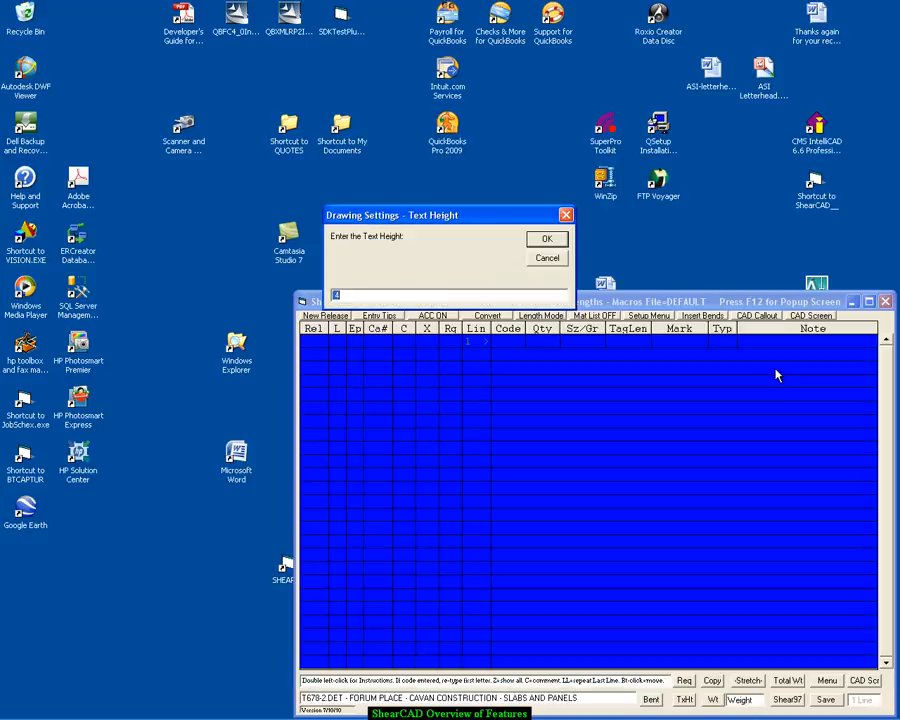
- Accept the drawing settings with a text height of 4
{"action": "left_click", "coordinate": [549, 239]}
{"action": "left_click", "coordinate": [544, 229]}
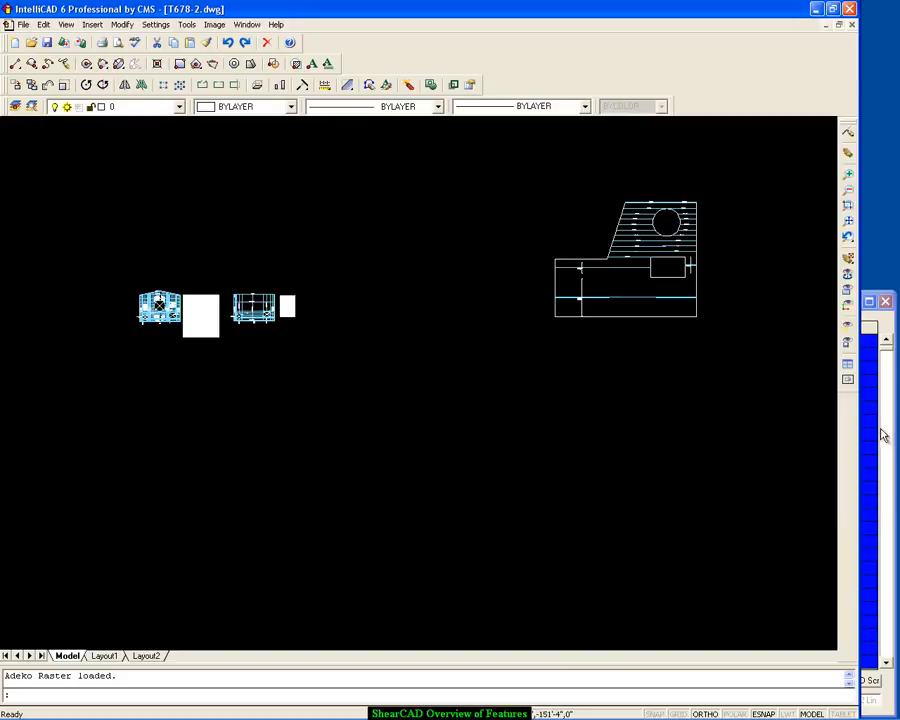
- Switch to the ShearCAD bar list, decline the mark change on line 122, and go to blank line 126
{"action": "left_click", "coordinate": [870, 425]}
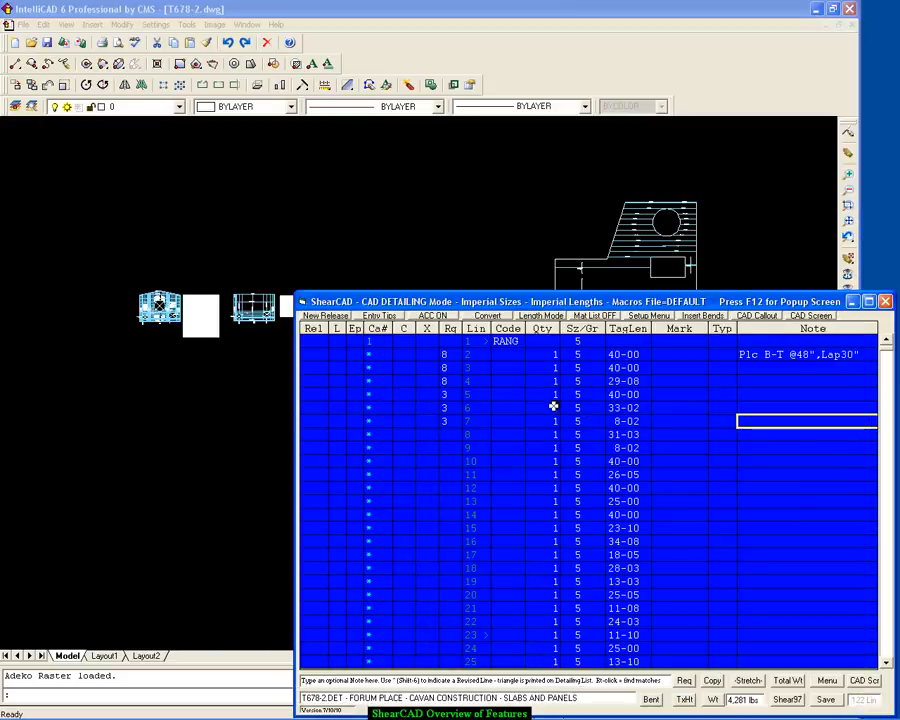
{"action": "left_click", "coordinate": [518, 397]}
{"action": "key", "text": "ctrl+End"}
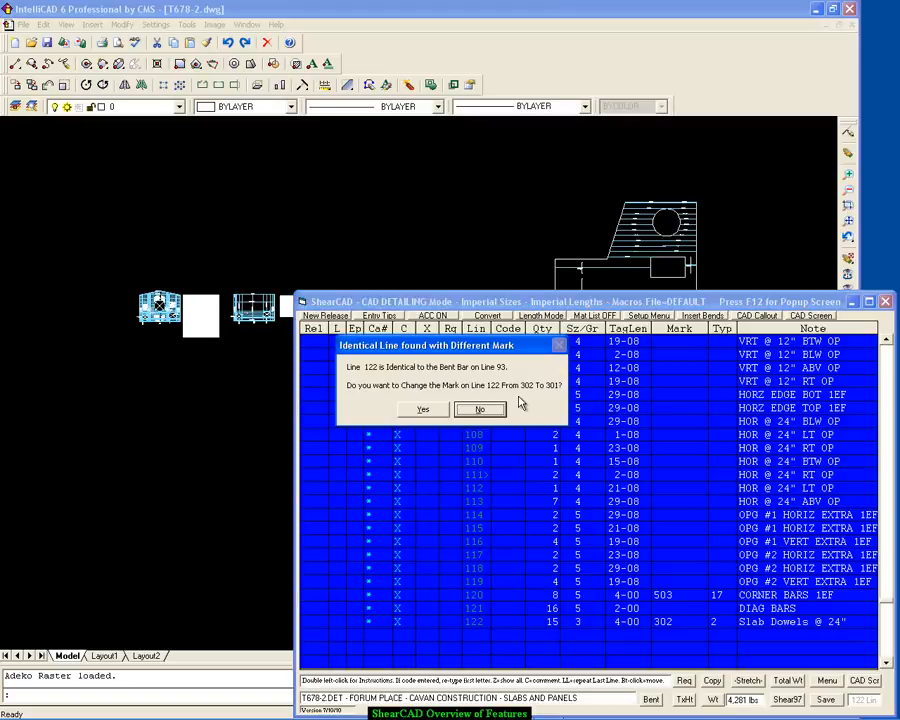
{"action": "key", "text": "Return"}
{"action": "key", "text": "Return"}
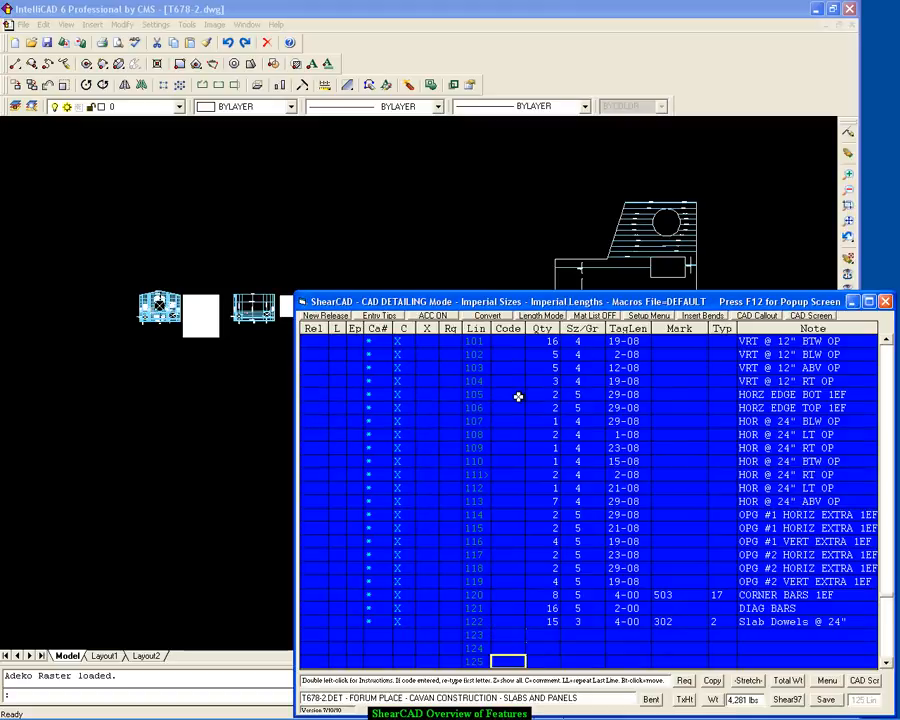
{"action": "key", "text": "Down"}
{"action": "key", "text": "Page_Down"}
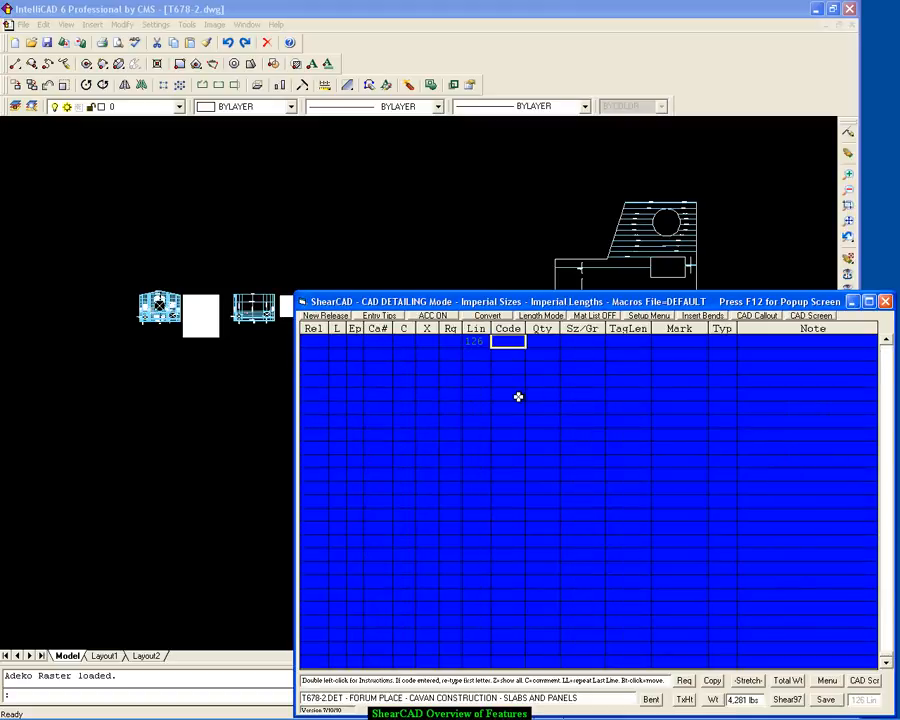
- Enter a straight bar on line 126 with quantity 3, size 4 and length 5-00
{"action": "key", "text": "Return"}
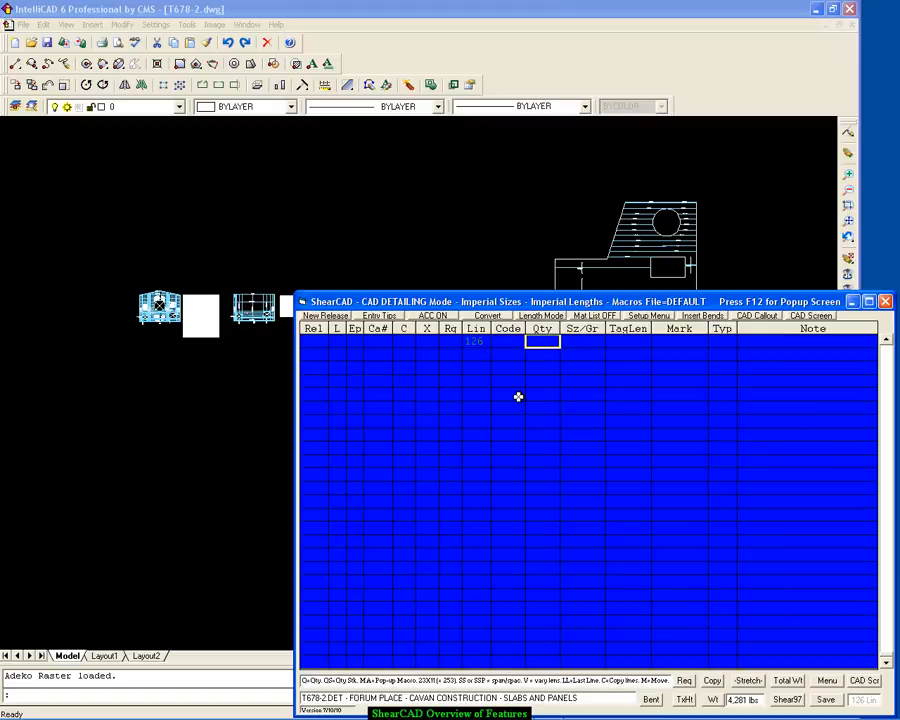
{"action": "type", "text": "3"}
{"action": "key", "text": "Return"}
{"action": "type", "text": "4"}
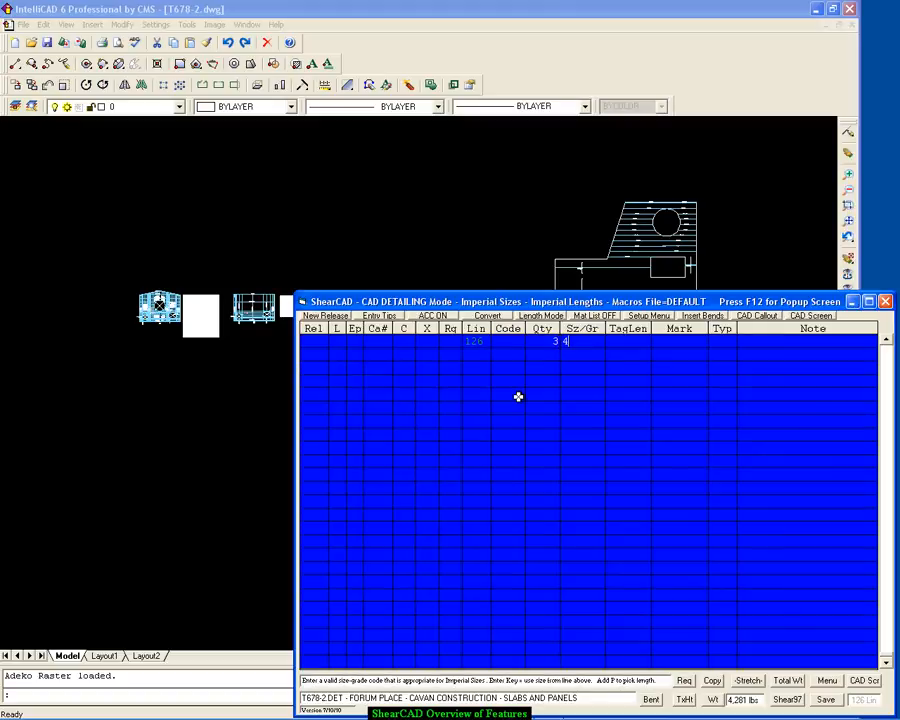
{"action": "key", "text": "Return"}
{"action": "type", "text": "5"}
{"action": "key", "text": "Return"}
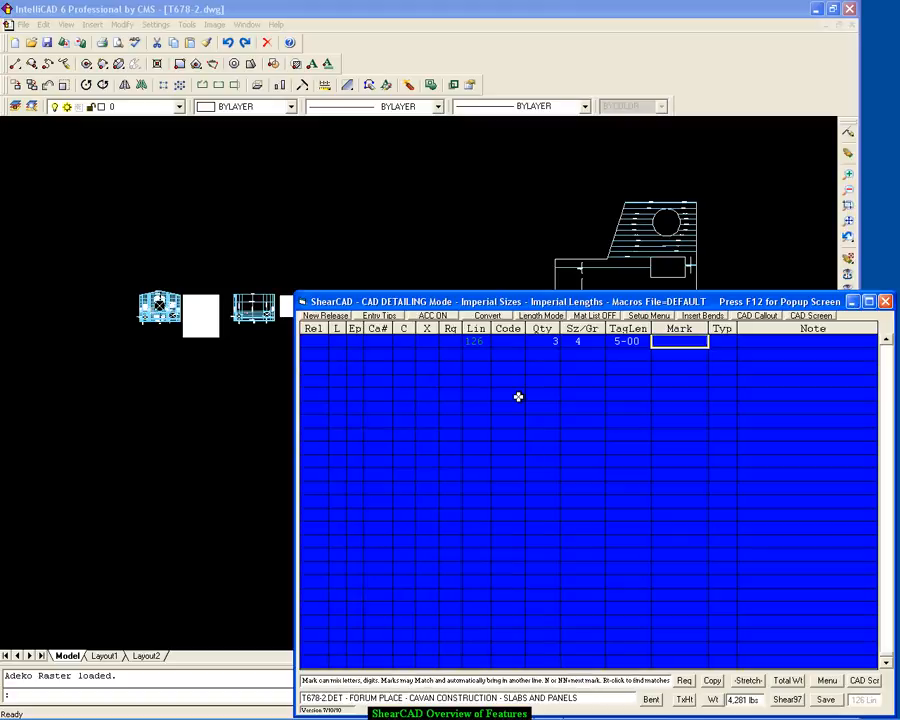
{"action": "key", "text": "Return"}
{"action": "key", "text": "Return"}
{"action": "key", "text": "Return"}
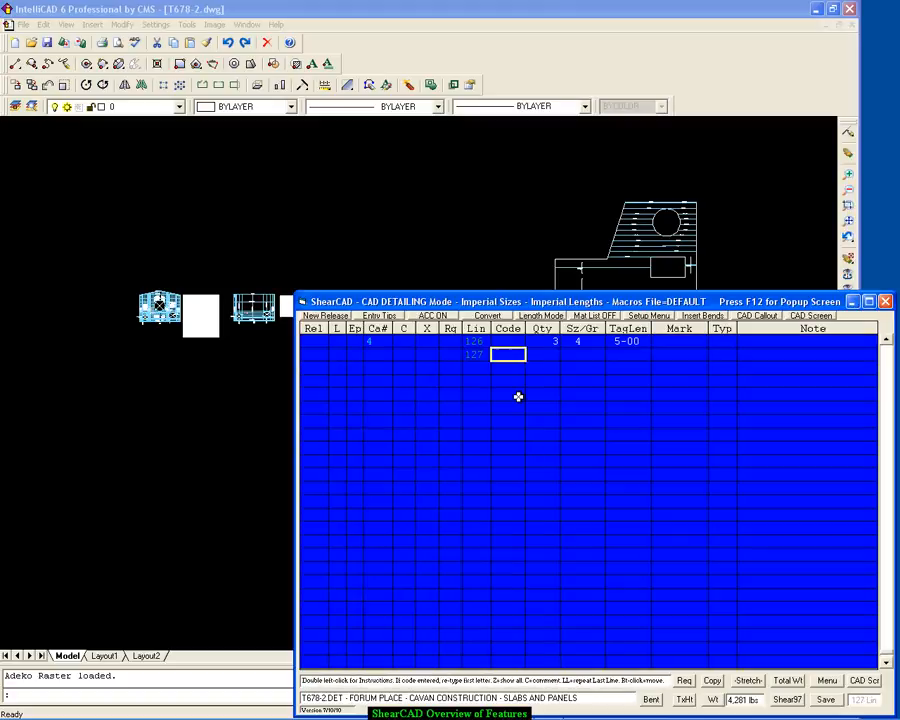
- Enter a bent bar on line 127 with quantity 4, size 5, mark 504, type 2 and note TIES @ 8"
{"action": "key", "text": "Return"}
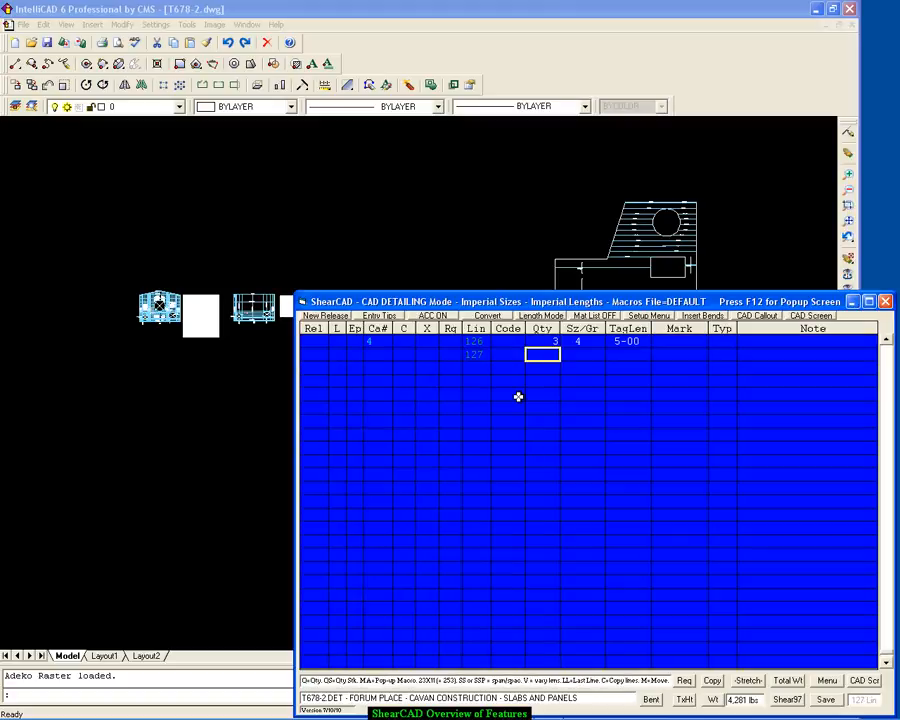
{"action": "type", "text": "4"}
{"action": "key", "text": "Return"}
{"action": "type", "text": "5"}
{"action": "key", "text": "Return"}
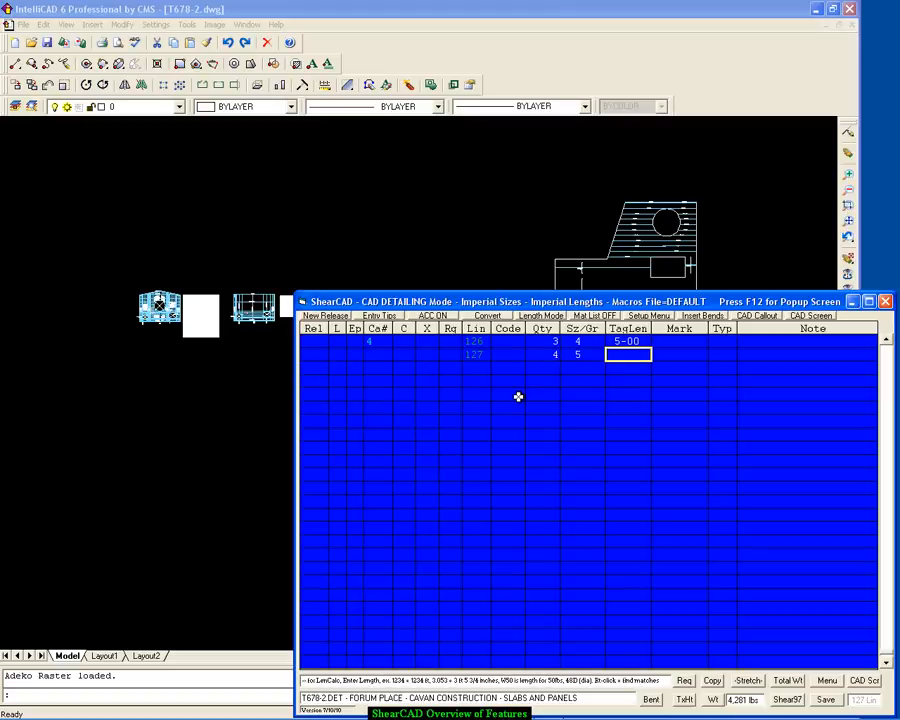
{"action": "key", "text": "Return"}
{"action": "type", "text": "504"}
{"action": "key", "text": "Return"}
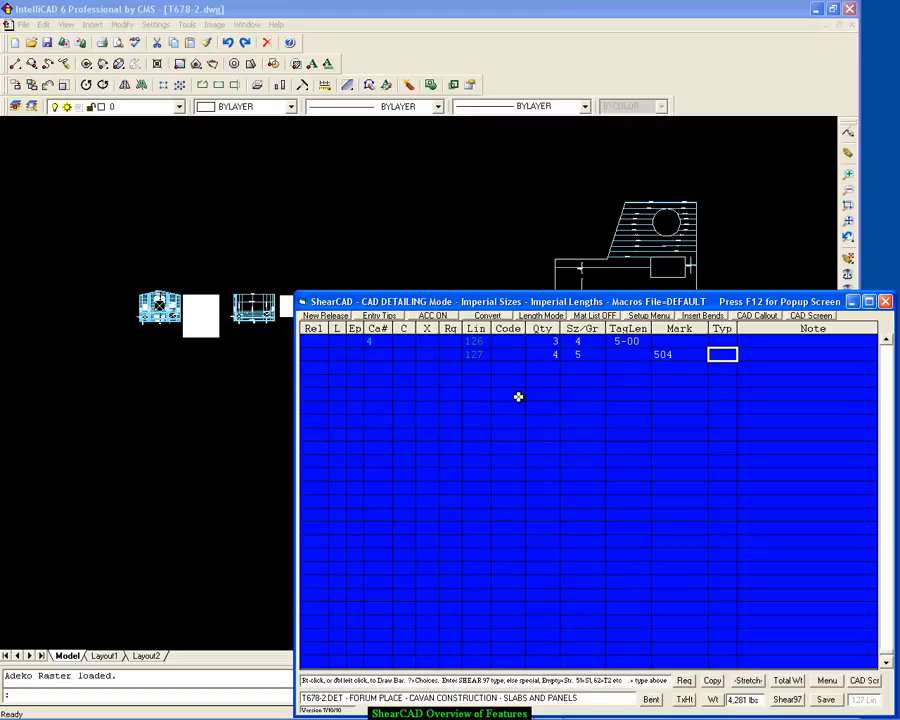
{"action": "type", "text": "2"}
{"action": "key", "text": "Return"}
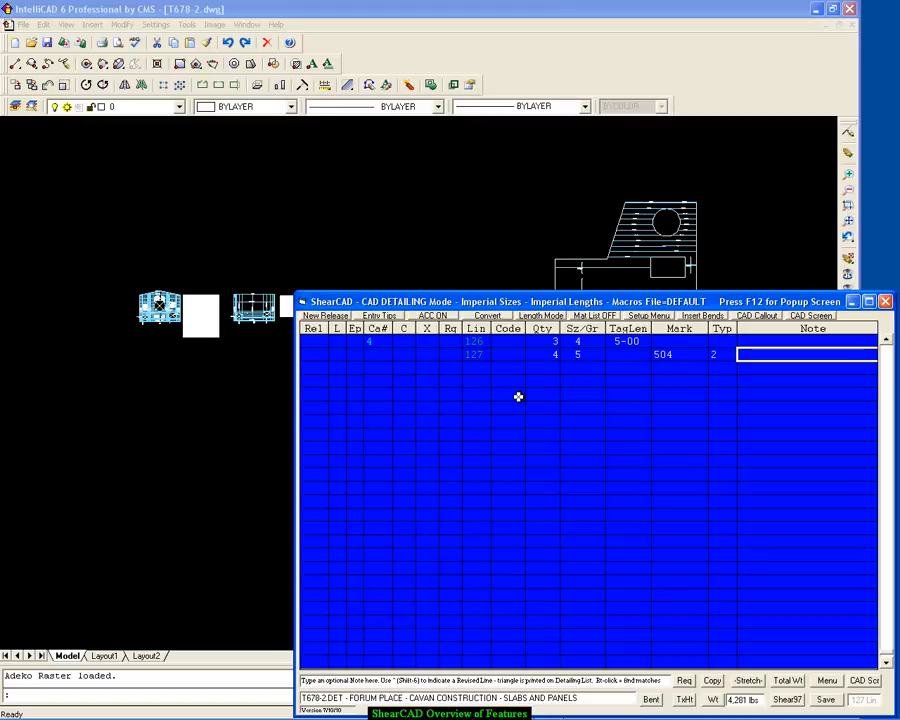
{"action": "type", "text": "TIES @ 8\""}
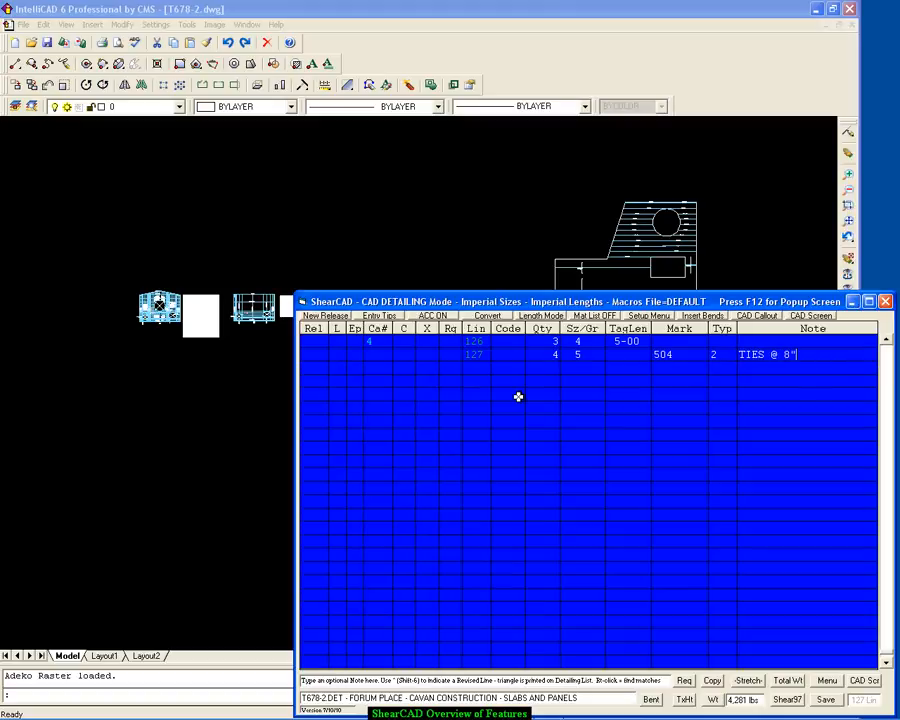
{"action": "key", "text": "Return"}
- Set the type 2 bend dimensions to 0-10 for A and 2-00 for B, accepting the default for G
{"action": "type", "text": "0-10"}
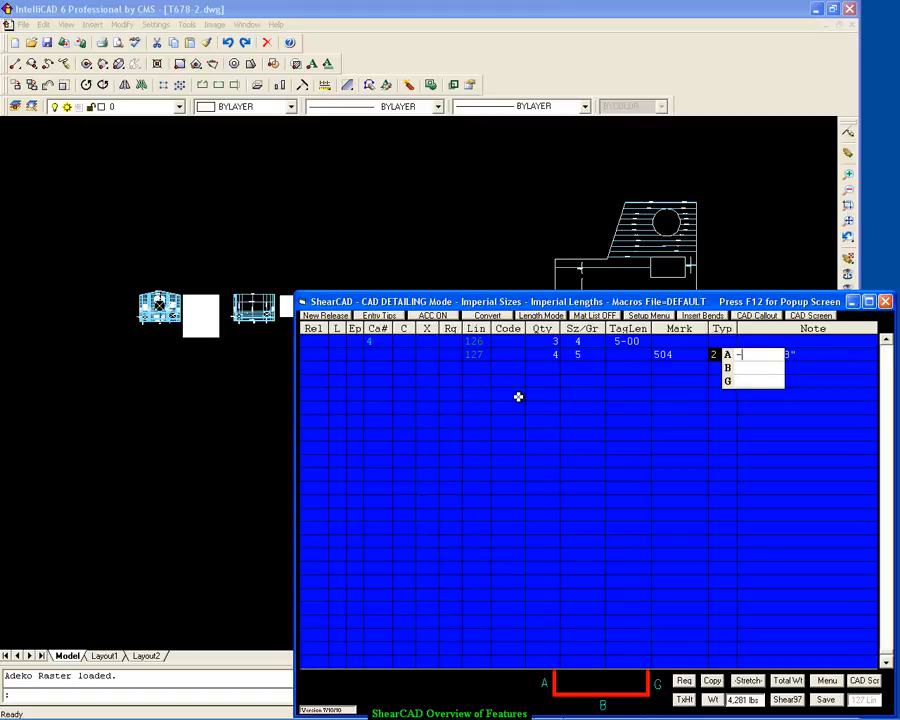
{"action": "key", "text": "Return"}
{"action": "type", "text": "2-00"}
{"action": "key", "text": "Return"}
{"action": "key", "text": "Return"}
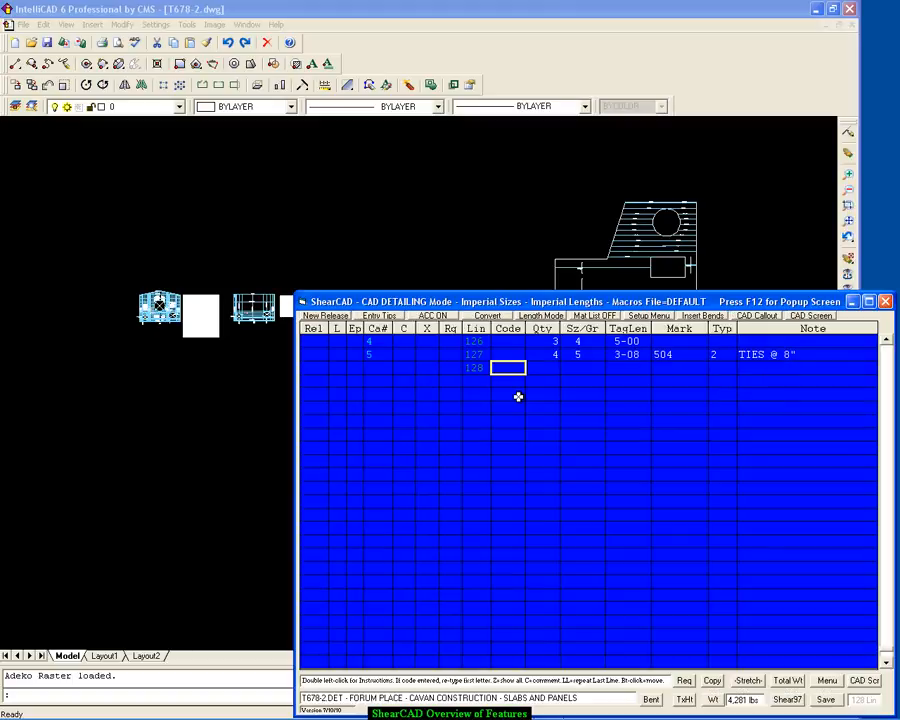
- Place line 126's callout in the empty area below the panel elevations, using the Detailing Callout format
{"action": "double_click", "coordinate": [370, 341]}
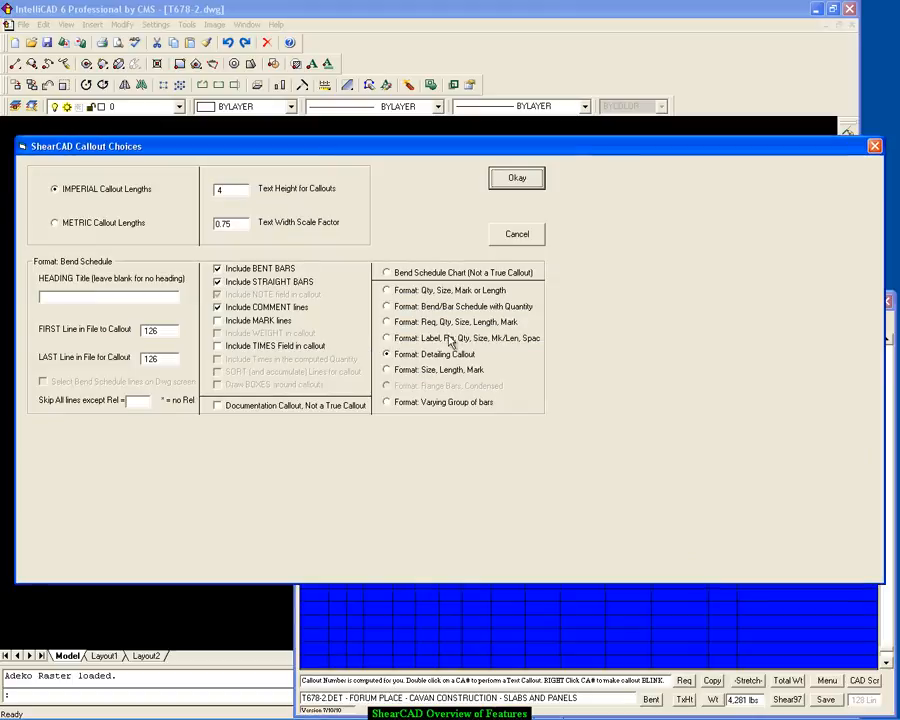
{"action": "left_click", "coordinate": [517, 179]}
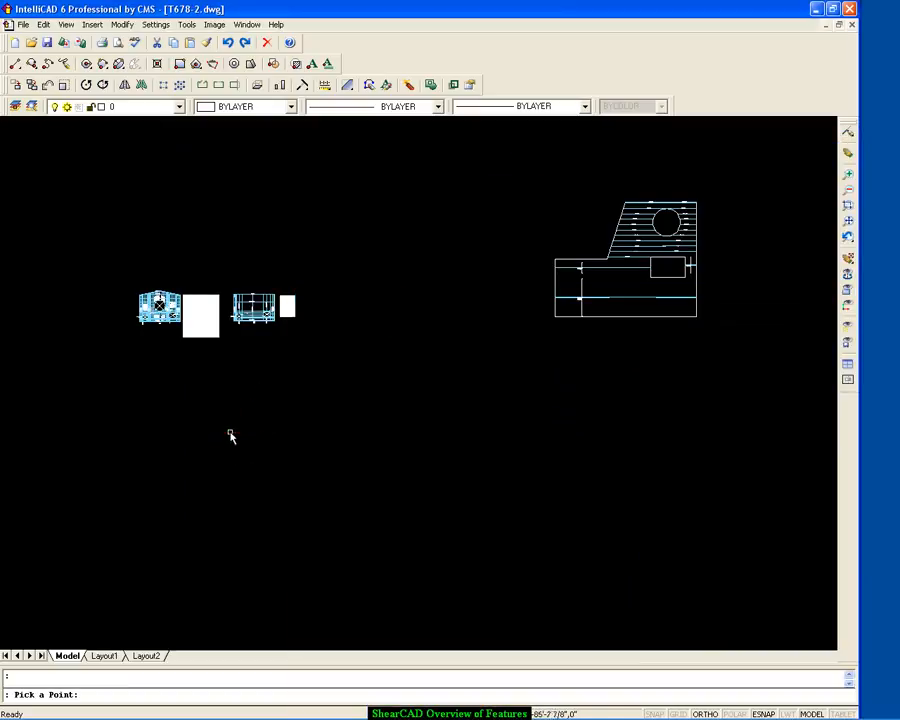
{"action": "left_click", "coordinate": [140, 419]}
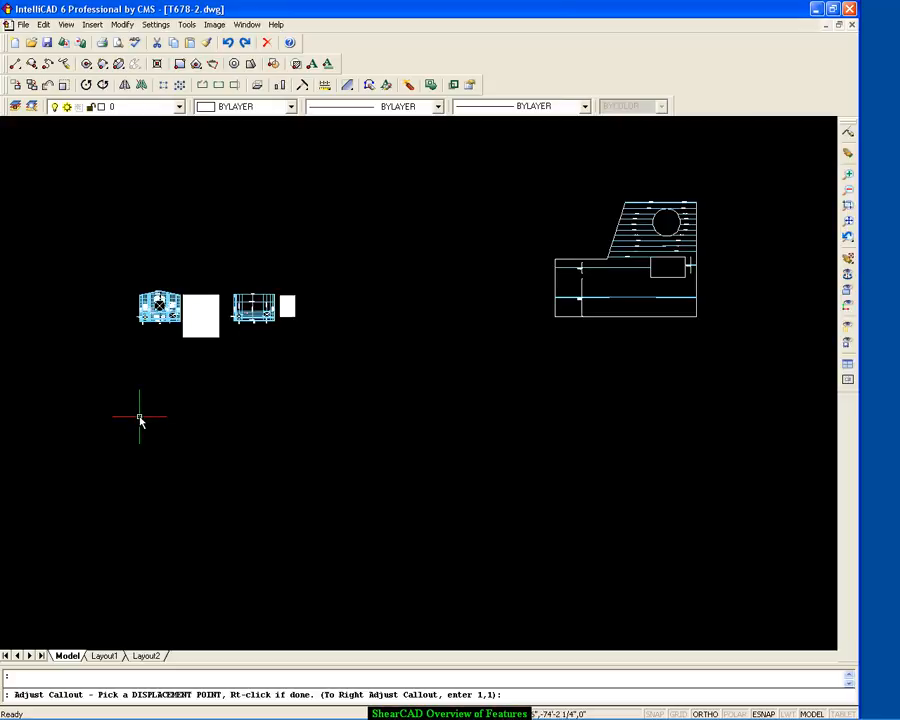
- Adjust the position of the 3#4 5-00 callout text by picking displacement points, and accept its location
{"action": "scroll", "coordinate": [141, 416], "scroll_direction": "up", "scroll_amount": 5}
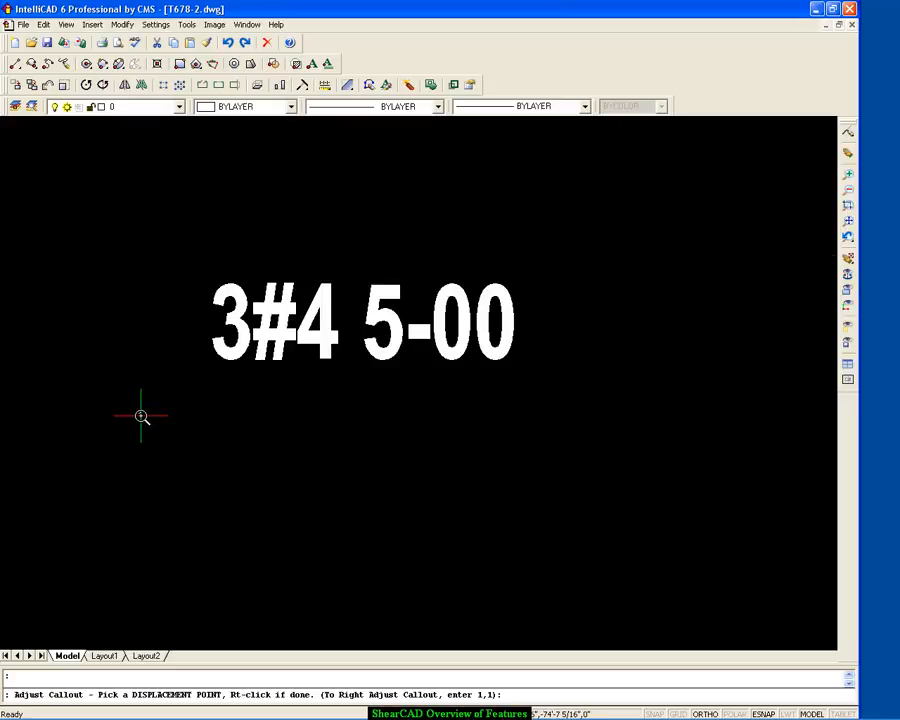
{"action": "scroll", "coordinate": [166, 400], "scroll_direction": "down", "scroll_amount": 3}
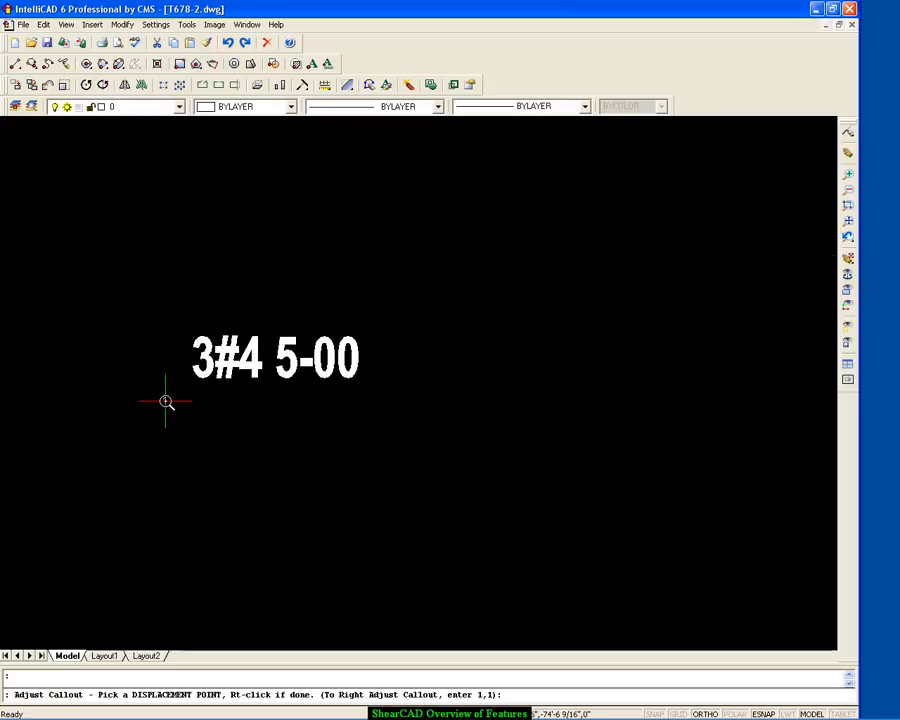
{"action": "left_click", "coordinate": [199, 316]}
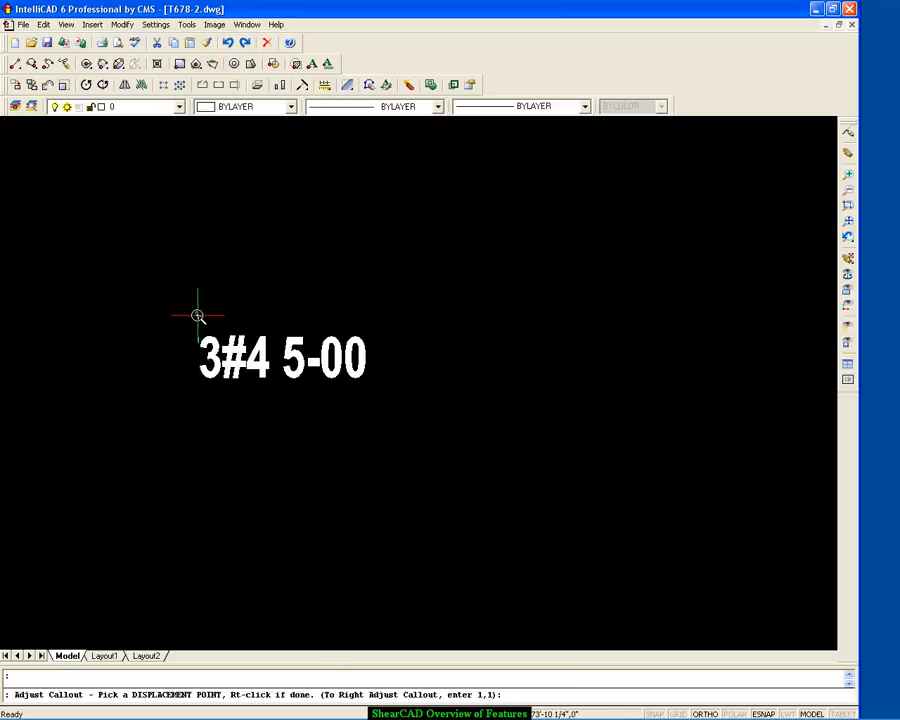
{"action": "left_click", "coordinate": [191, 315]}
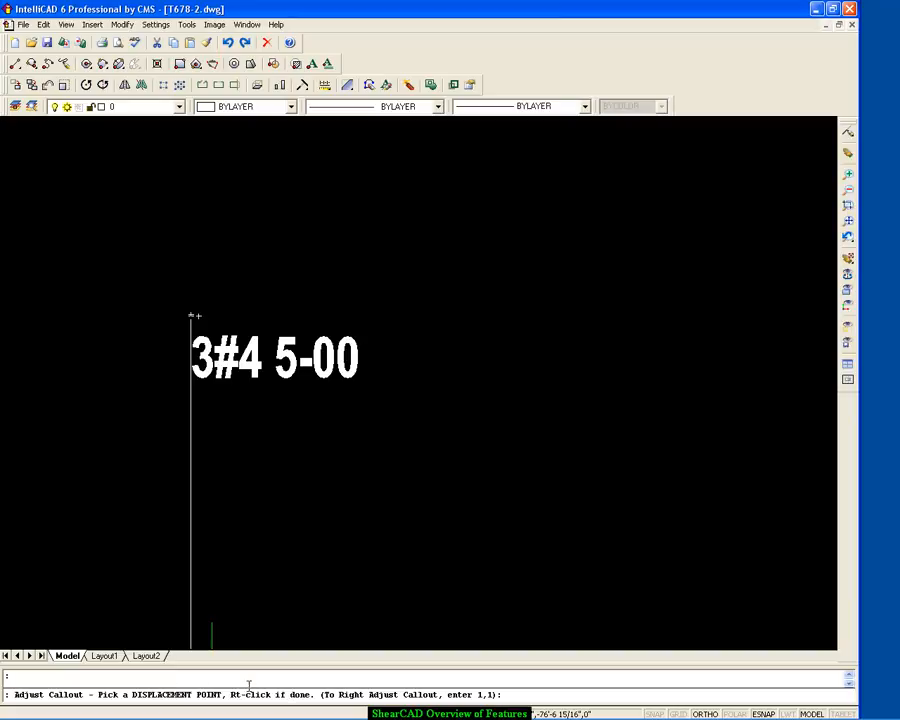
{"action": "right_click", "coordinate": [204, 316]}
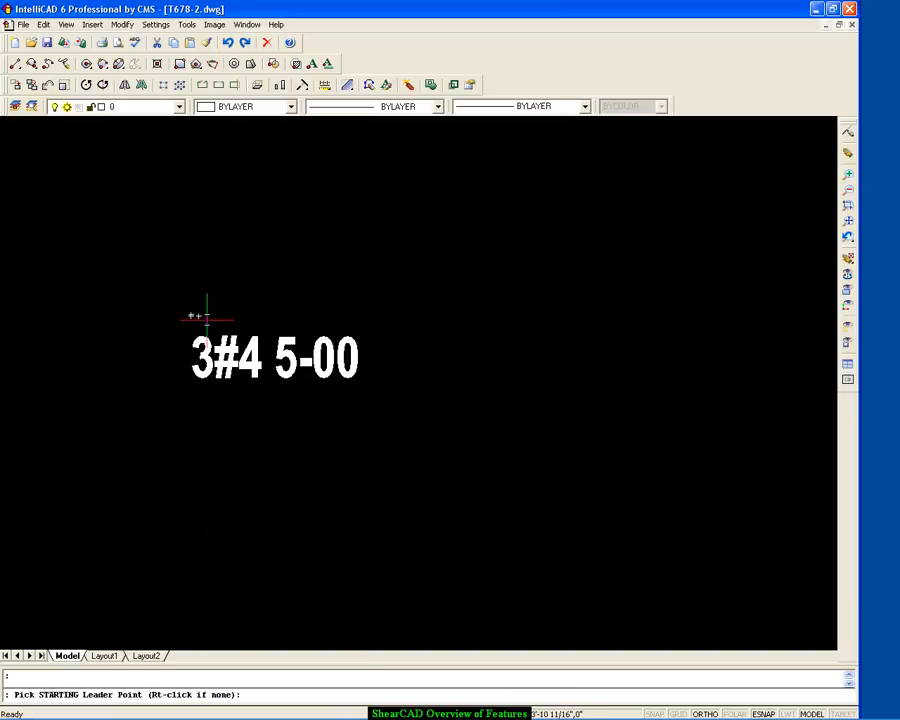
- Draw a leader with ortho off, running diagonally from the upper-left arrow point to the callout and horizontally beneath its text
{"action": "left_click", "coordinate": [20, 191]}
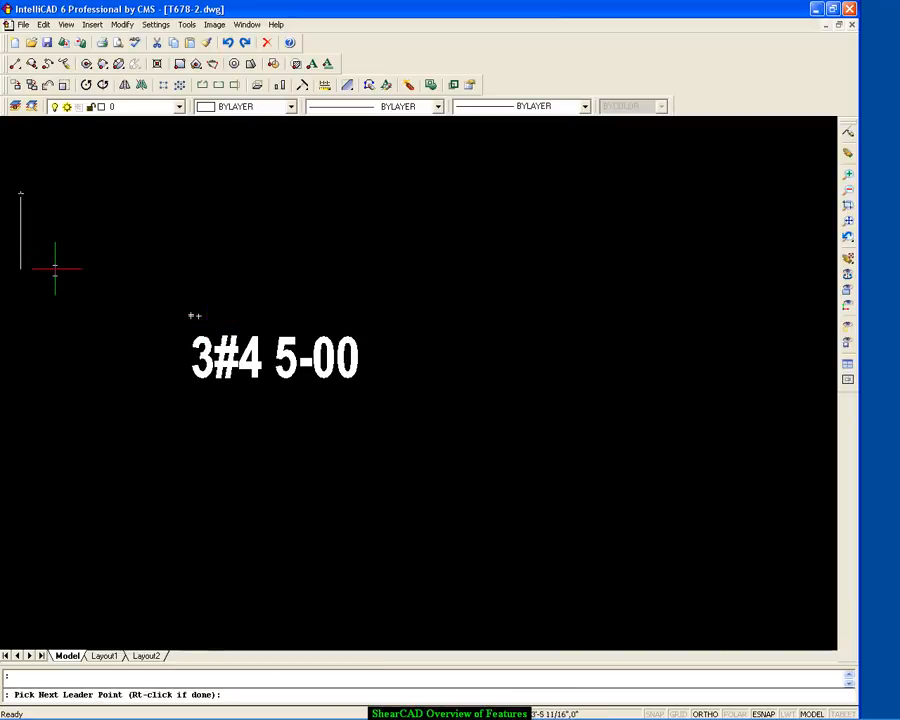
{"action": "key", "text": "F8"}
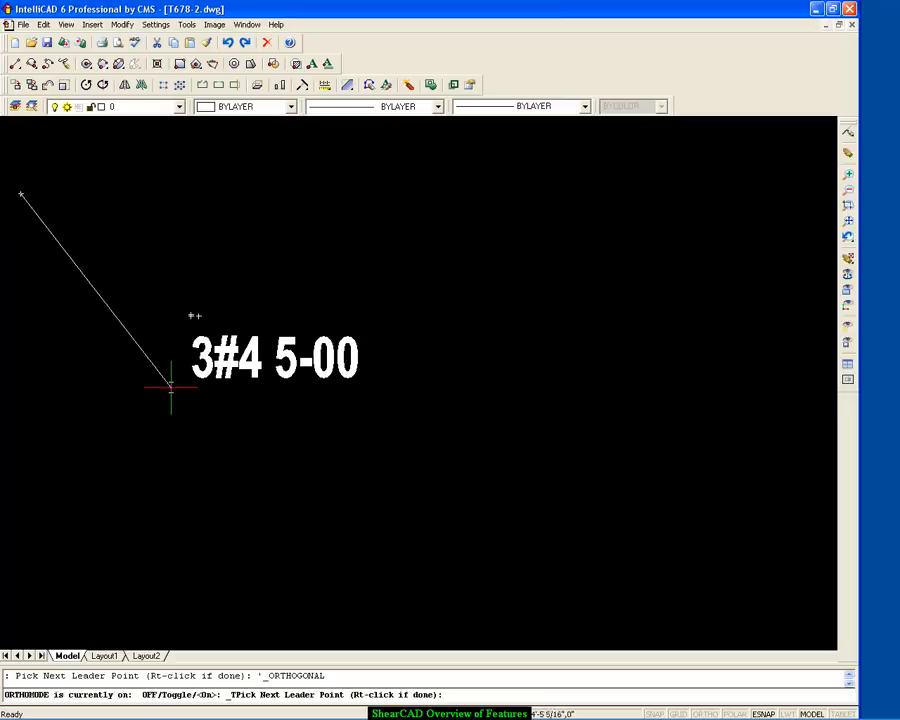
{"action": "left_click", "coordinate": [171, 391]}
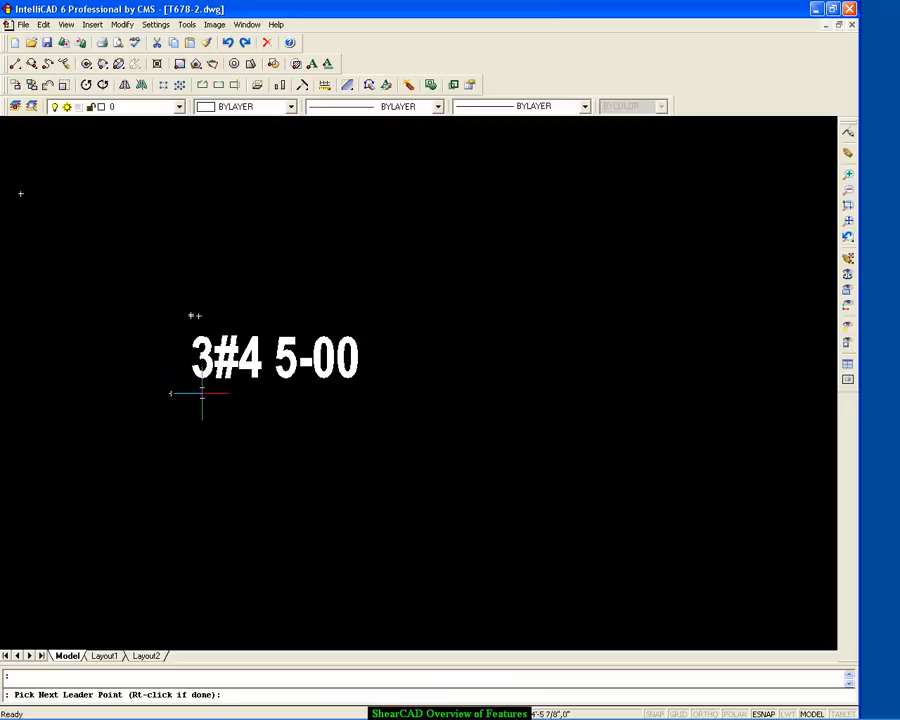
{"action": "left_click", "coordinate": [382, 392]}
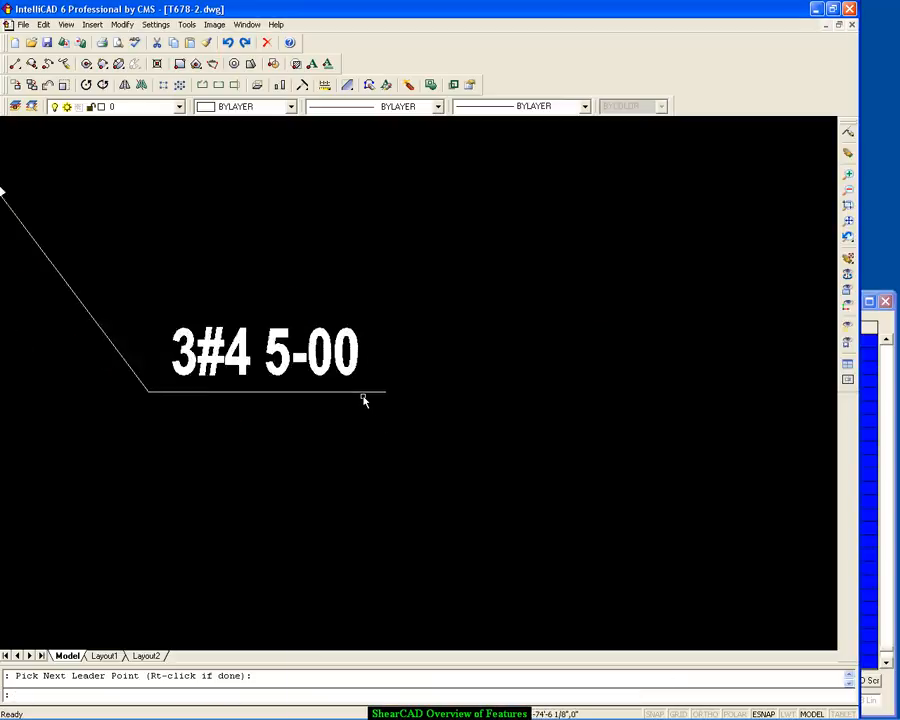
{"action": "scroll", "coordinate": [363, 398], "scroll_direction": "down", "scroll_amount": 3}
{"action": "scroll", "coordinate": [363, 398], "scroll_direction": "up", "scroll_amount": 2}
{"action": "middle_click_drag", "start_coordinate": [355, 374], "coordinate": [386, 304]}
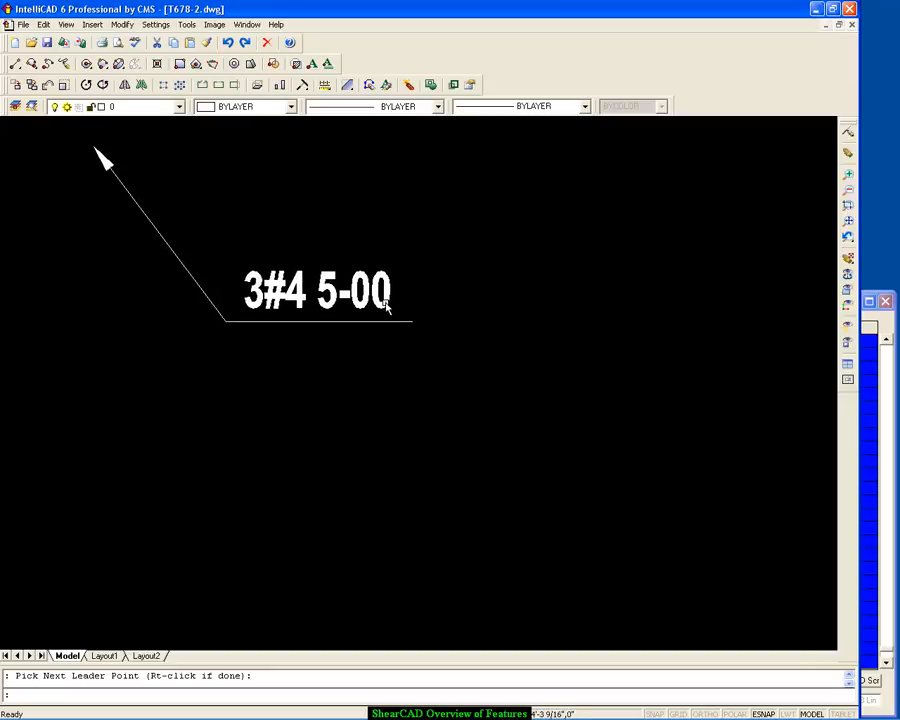
{"action": "scroll", "coordinate": [386, 304], "scroll_direction": "down", "scroll_amount": 1}
- Return to the ShearCAD bar list and read the hint explaining the X callout marker on line 126
{"action": "left_click", "coordinate": [867, 417]}
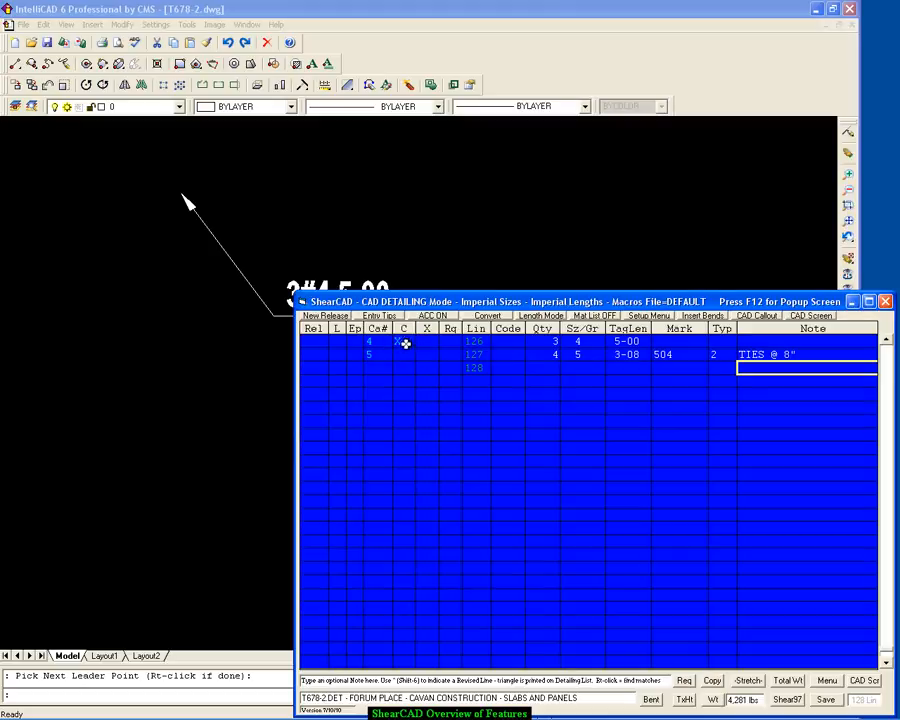
{"action": "key", "text": "Return"}
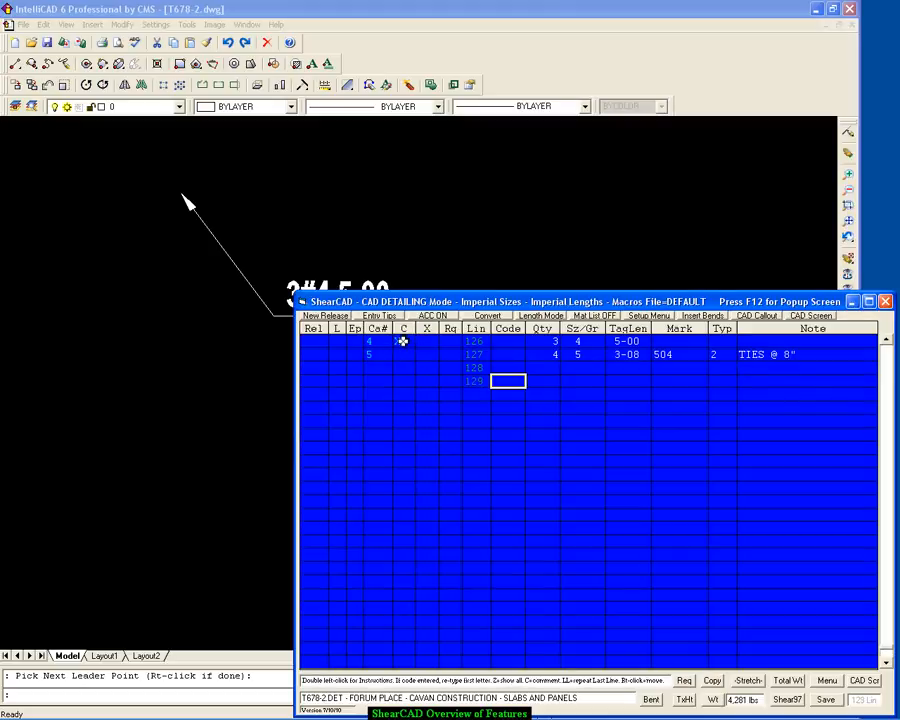
{"action": "left_click", "coordinate": [425, 341]}
{"action": "key", "text": "Left"}
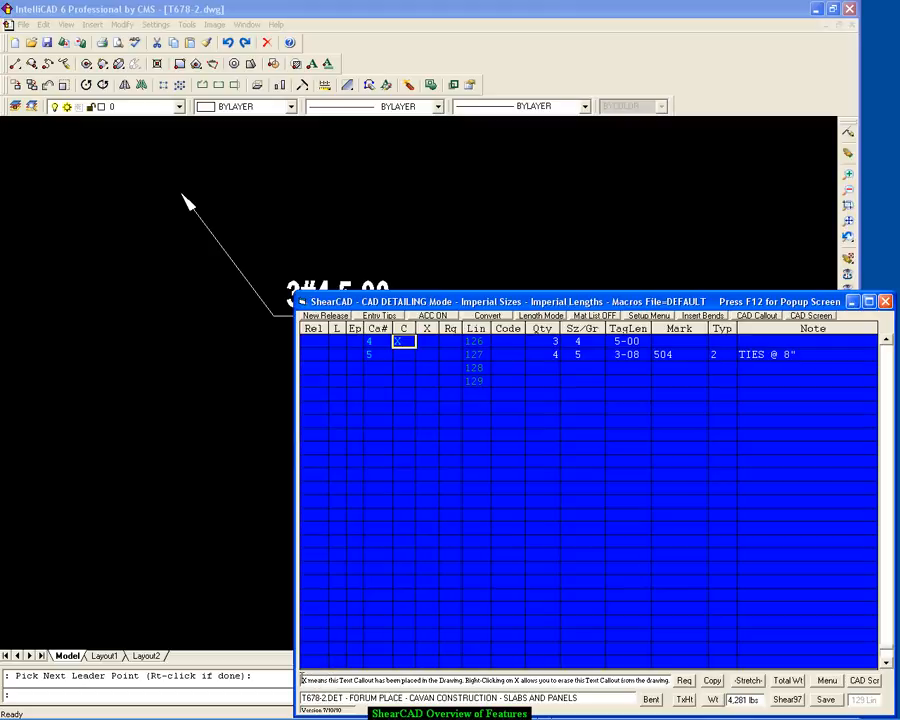
{"action": "left_click_drag", "start_coordinate": [300, 679], "coordinate": [464, 679]}
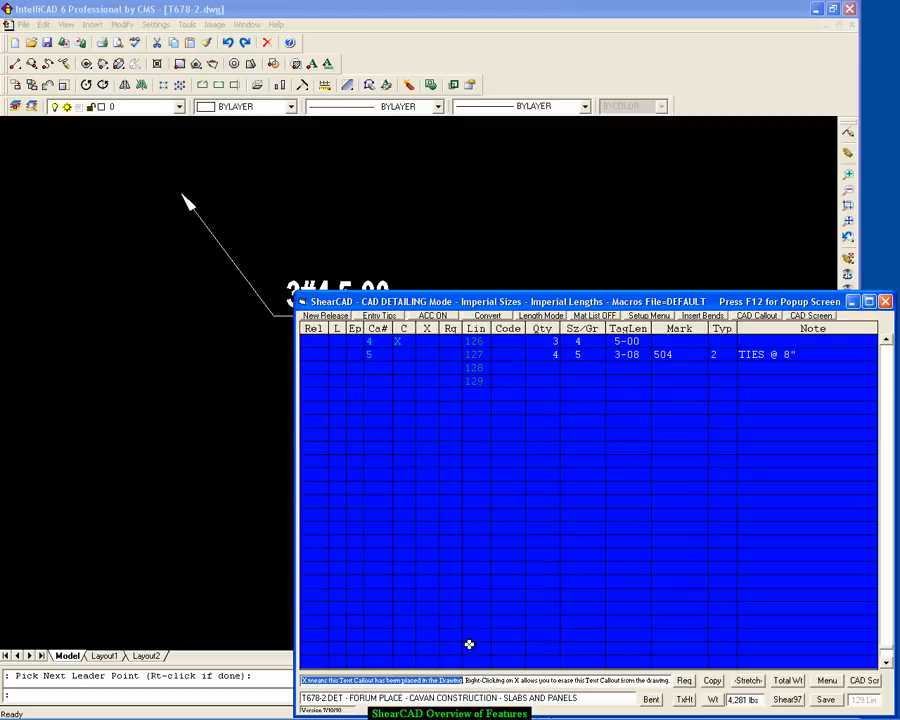
- Place line 127's callout in the empty area below the 3#4 5-00 callout, using the Detailing Callout format, and accept its position
{"action": "left_click", "coordinate": [403, 355]}
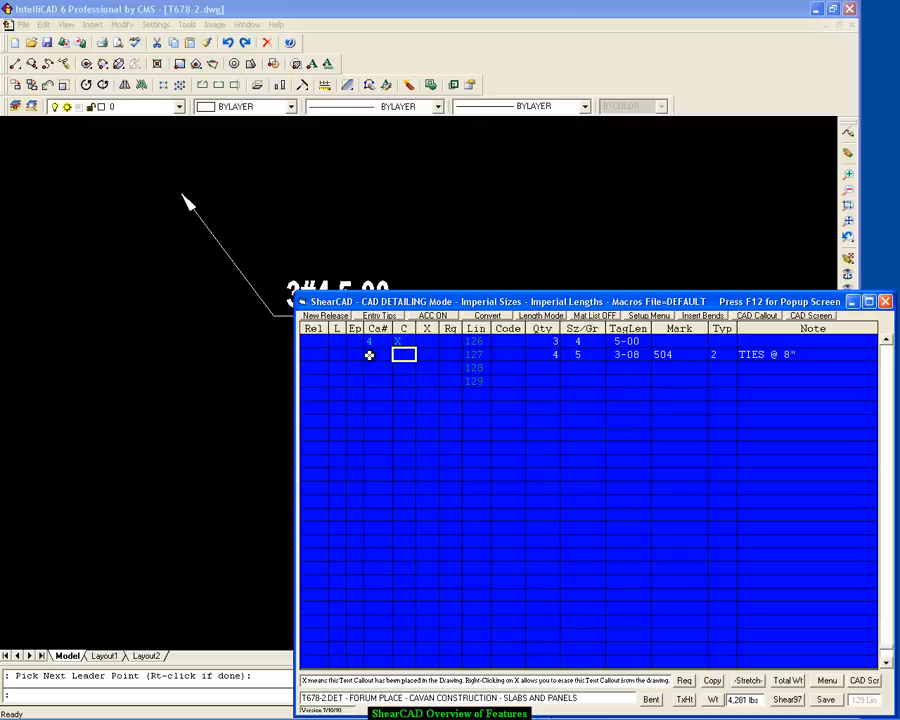
{"action": "double_click", "coordinate": [369, 355]}
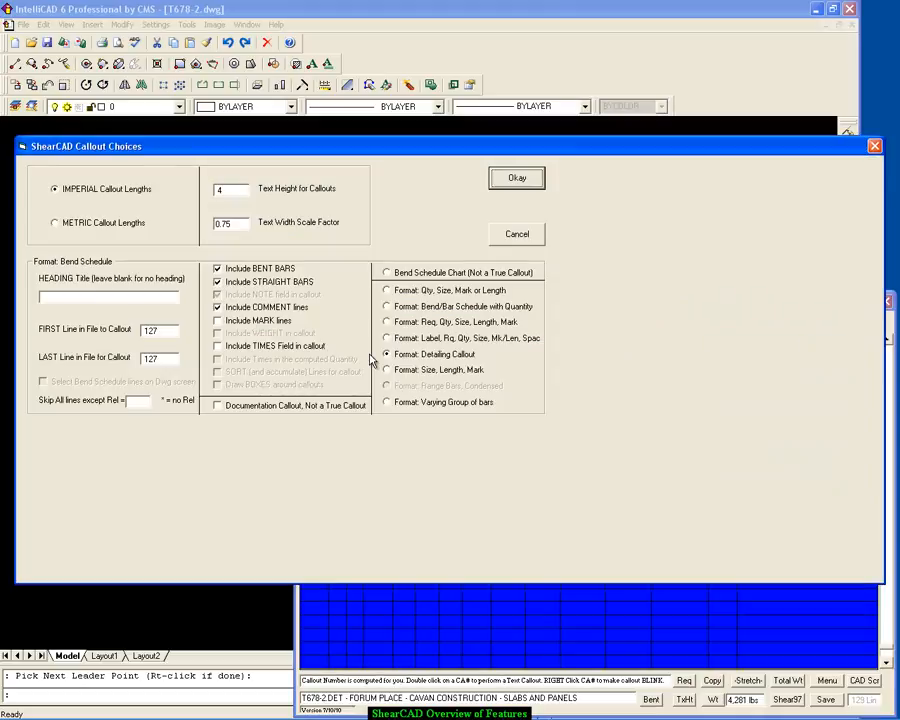
{"action": "left_click", "coordinate": [517, 180]}
{"action": "left_click", "coordinate": [201, 483]}
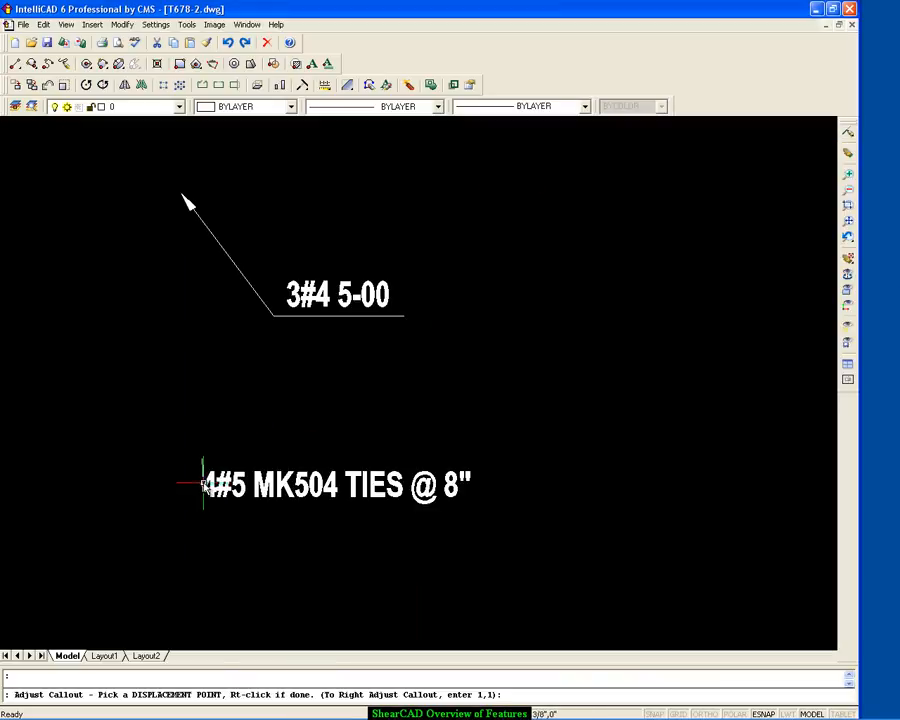
{"action": "right_click", "coordinate": [190, 462]}
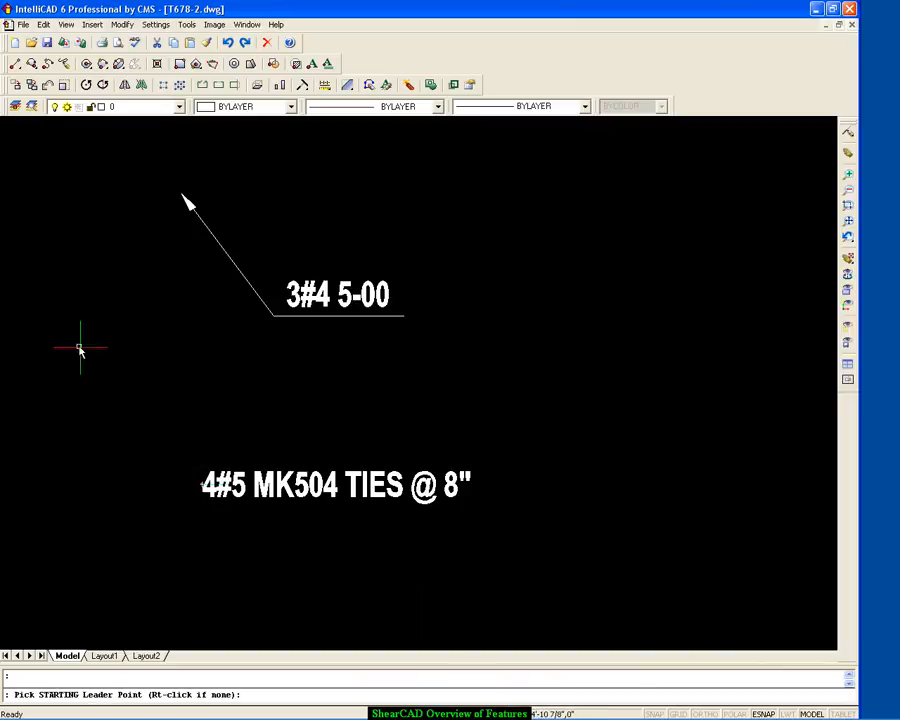
- Draw a leader from an arrow point up and left of the 4#5 MK504 callout, diagonally to its text and horizontally beneath it
{"action": "left_click", "coordinate": [30, 373]}
{"action": "left_click", "coordinate": [185, 508]}
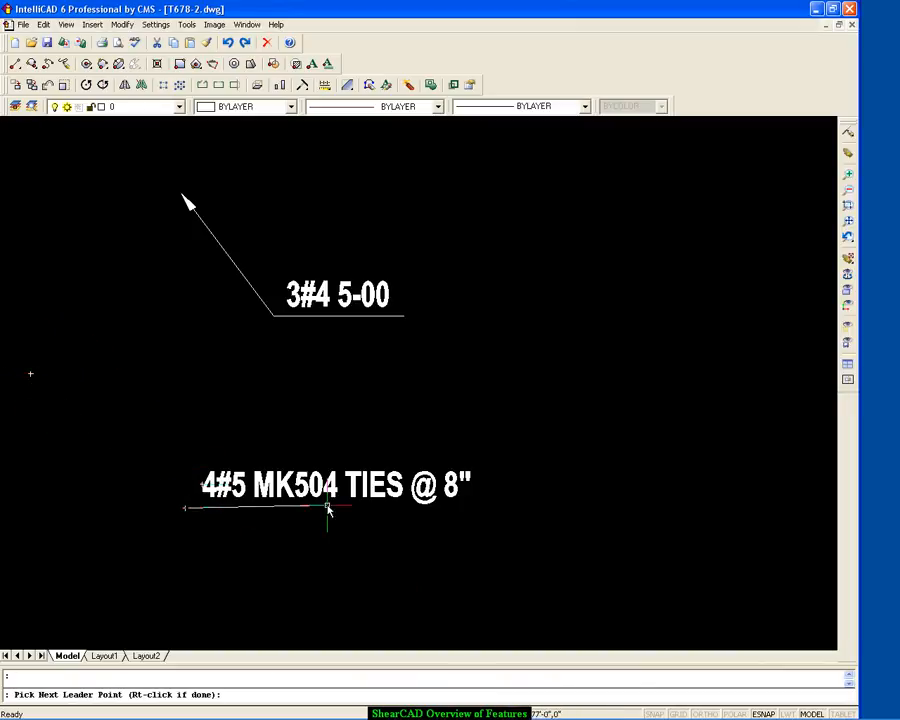
{"action": "left_click", "coordinate": [446, 507]}
{"action": "right_click", "coordinate": [446, 507]}
{"action": "scroll", "coordinate": [440, 506], "scroll_direction": "up", "scroll_amount": 1}
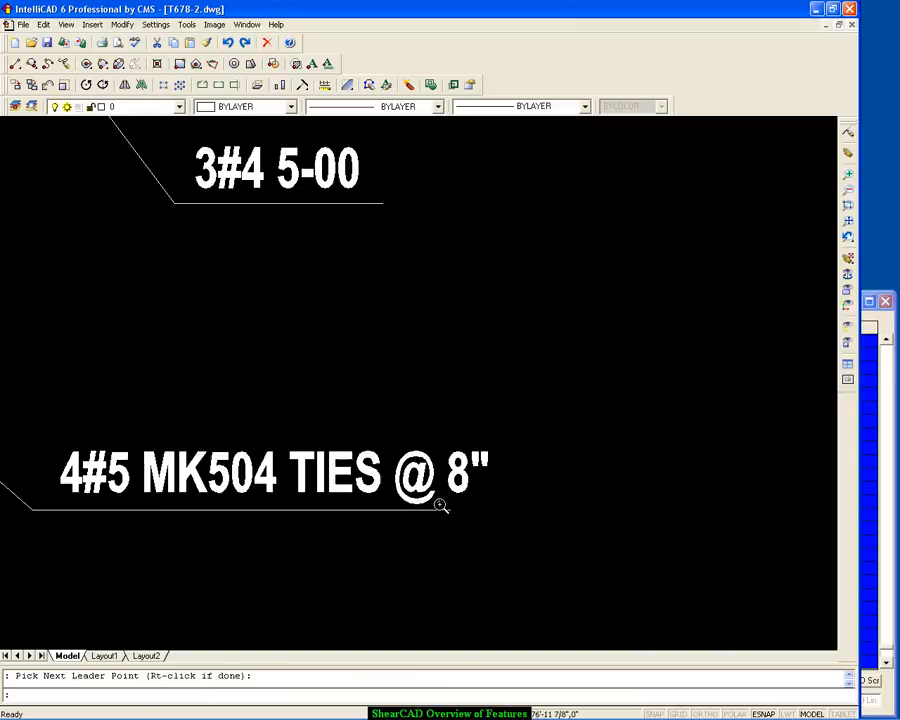
{"action": "scroll", "coordinate": [440, 506], "scroll_direction": "down", "scroll_amount": 2}
{"action": "middle_click_drag", "start_coordinate": [439, 503], "coordinate": [403, 440]}
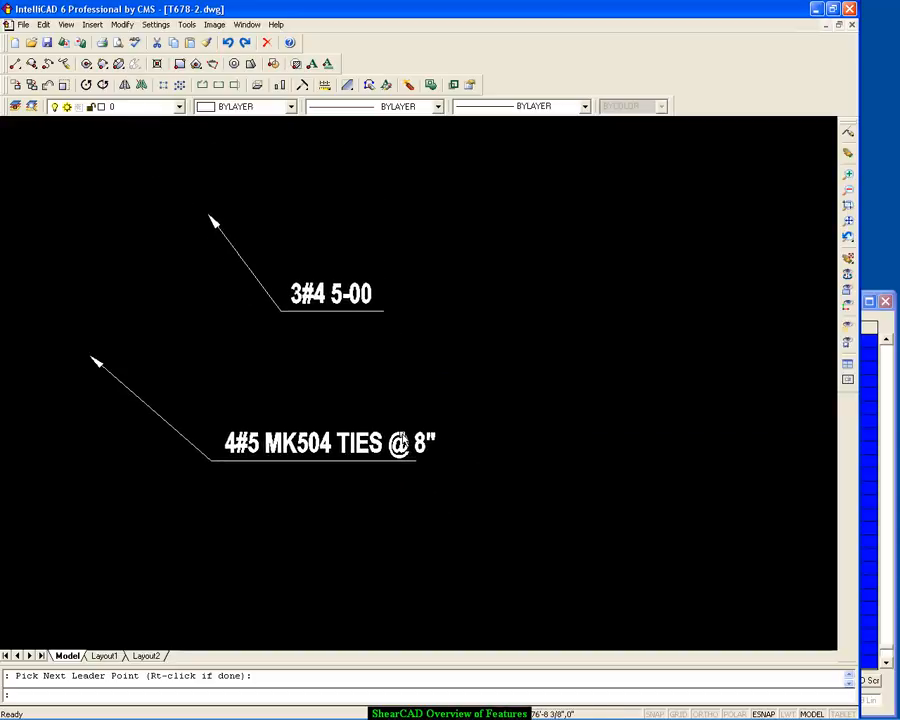
{"action": "mouse_move", "coordinate": [355, 305]}
{"action": "middle_mouse_down"}
{"action": "mouse_move", "coordinate": [373, 424]}
{"action": "mouse_move", "coordinate": [384, 270]}
{"action": "middle_mouse_up"}
{"action": "scroll", "coordinate": [371, 417], "scroll_direction": "up", "scroll_amount": 2}
{"action": "scroll", "coordinate": [369, 420], "scroll_direction": "down", "scroll_amount": 1}
{"action": "scroll", "coordinate": [376, 423], "scroll_direction": "down", "scroll_amount": 1}
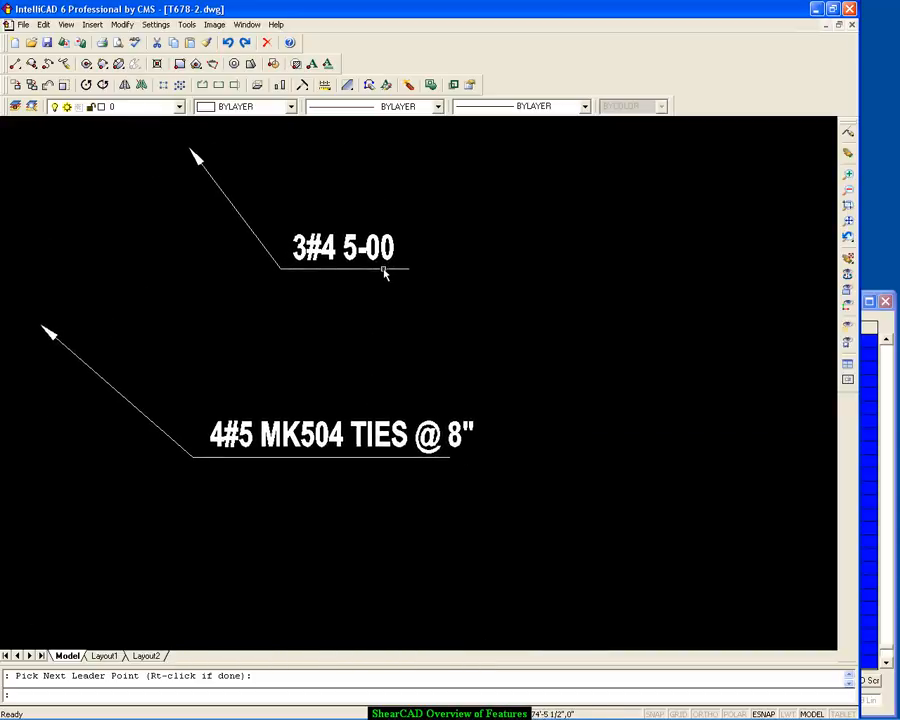
- Place lines 126 to 127 as one combined Detailing Callout in the empty drawing area and accept its position
{"action": "left_click", "coordinate": [870, 433]}
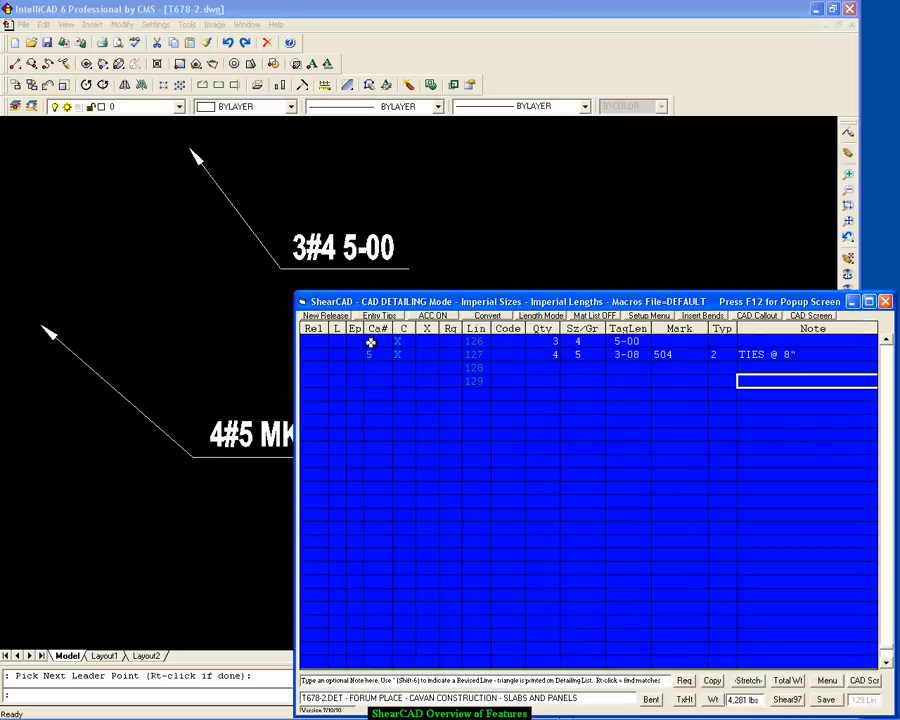
{"action": "double_click", "coordinate": [371, 343]}
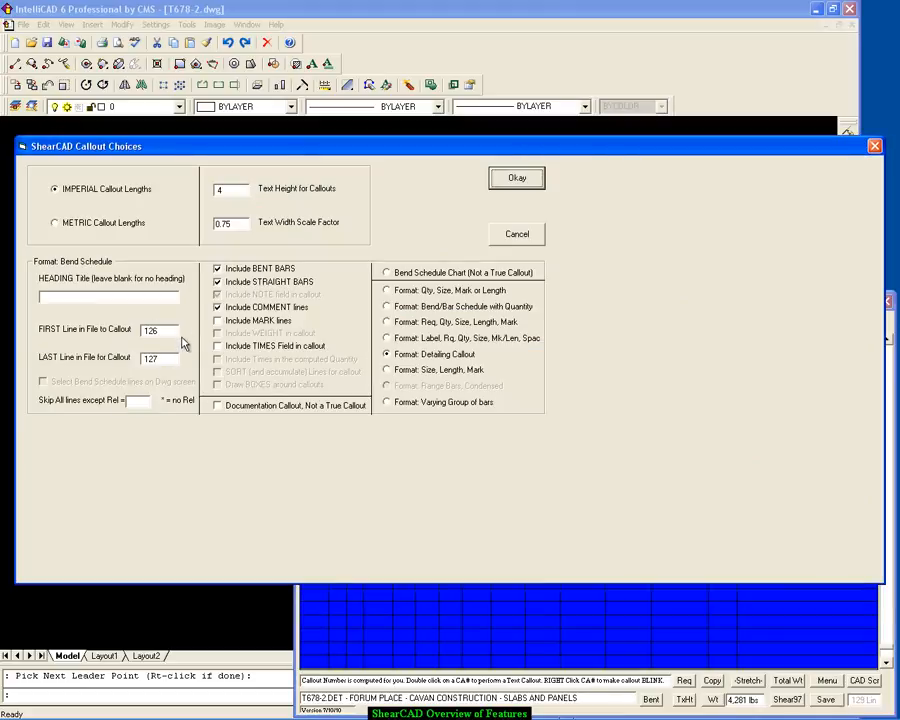
{"action": "left_click", "coordinate": [503, 180]}
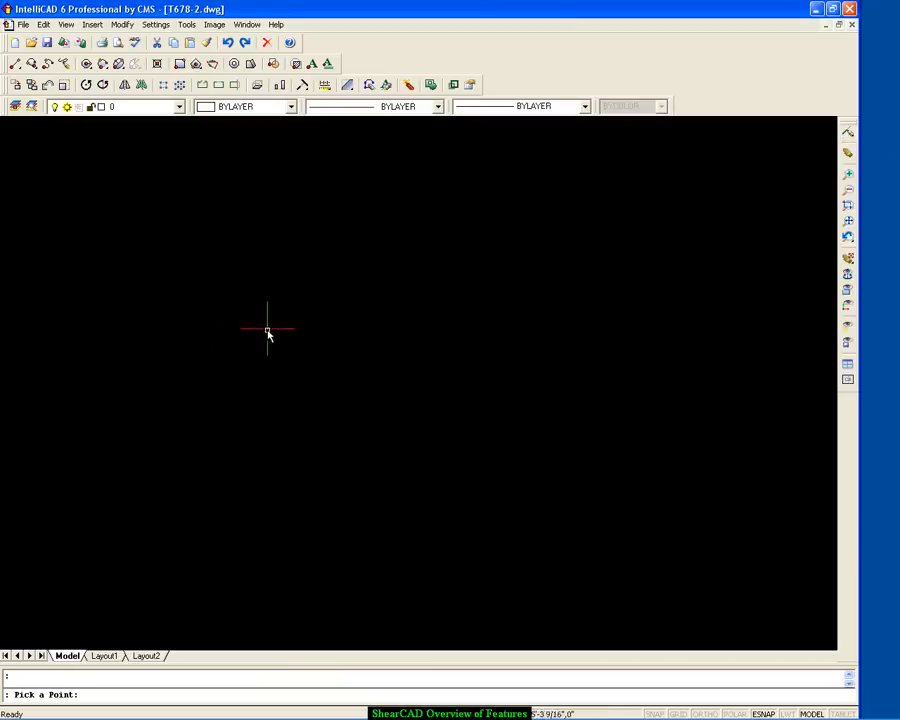
{"action": "left_click", "coordinate": [267, 330]}
{"action": "right_click", "coordinate": [241, 317]}
- Draw a leader from an arrow point up and left of the two-line callout, diagonally down to it and horizontally beneath its text
{"action": "left_click", "coordinate": [72, 225]}
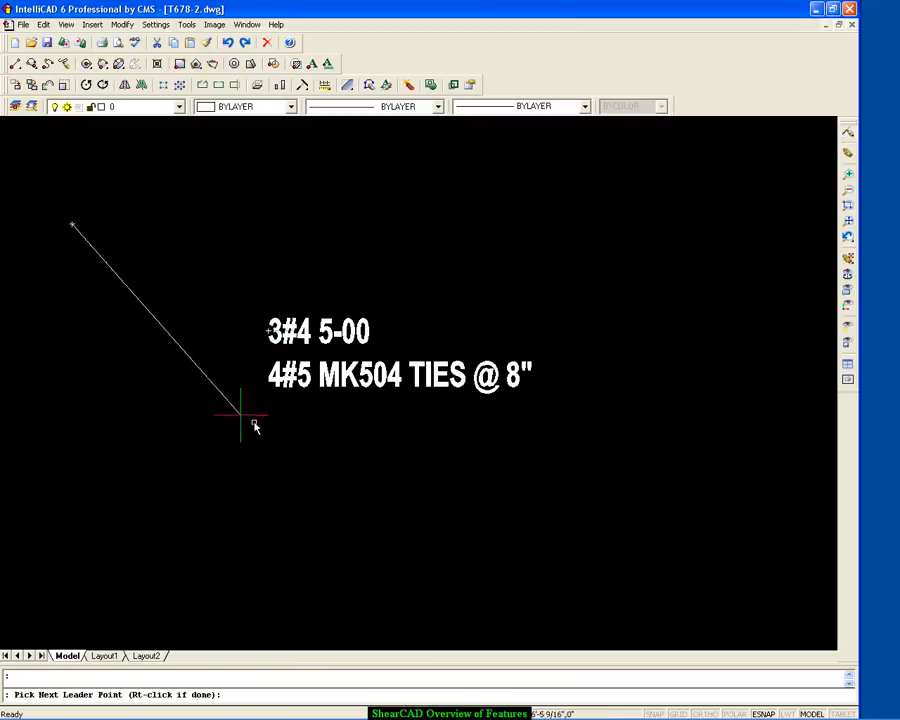
{"action": "left_click", "coordinate": [261, 424]}
{"action": "left_click", "coordinate": [484, 424]}
{"action": "right_click", "coordinate": [484, 424]}
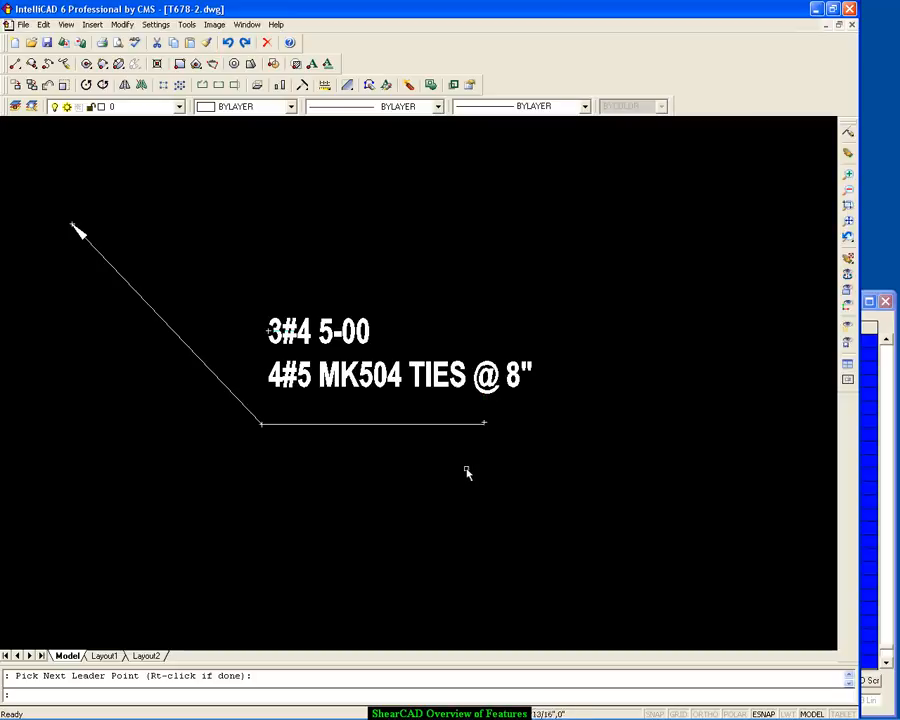
{"action": "scroll", "coordinate": [556, 474], "scroll_direction": "down", "scroll_amount": 1}
{"action": "scroll", "coordinate": [556, 474], "scroll_direction": "up", "scroll_amount": 3}
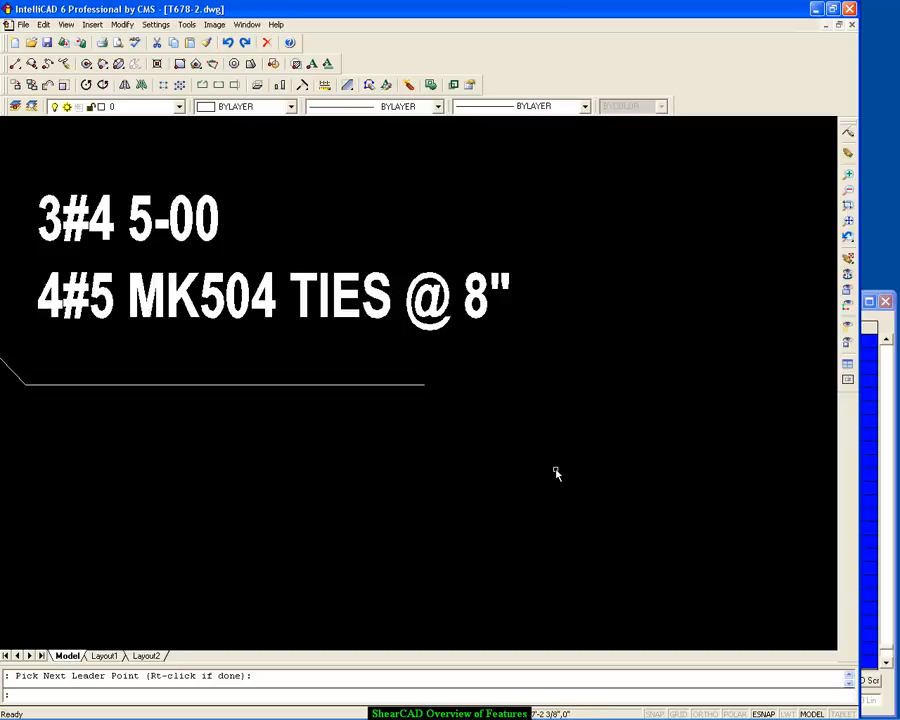
{"action": "scroll", "coordinate": [556, 474], "scroll_direction": "down", "scroll_amount": 2}
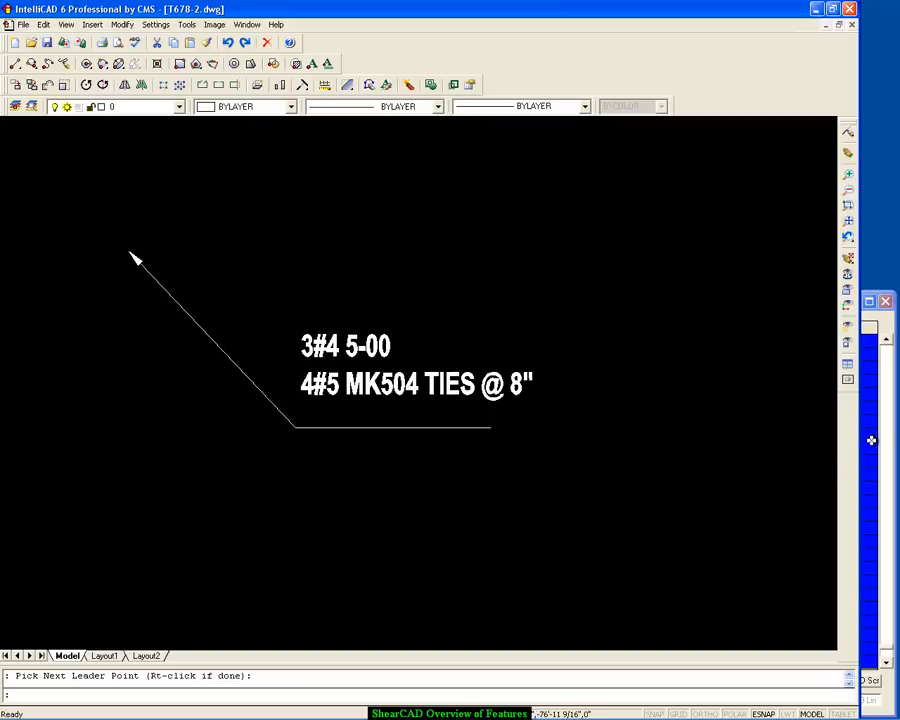
- Read the callout number hint in the bar list and make callout 4 of line 126 blink in the drawing
{"action": "left_click", "coordinate": [871, 440]}
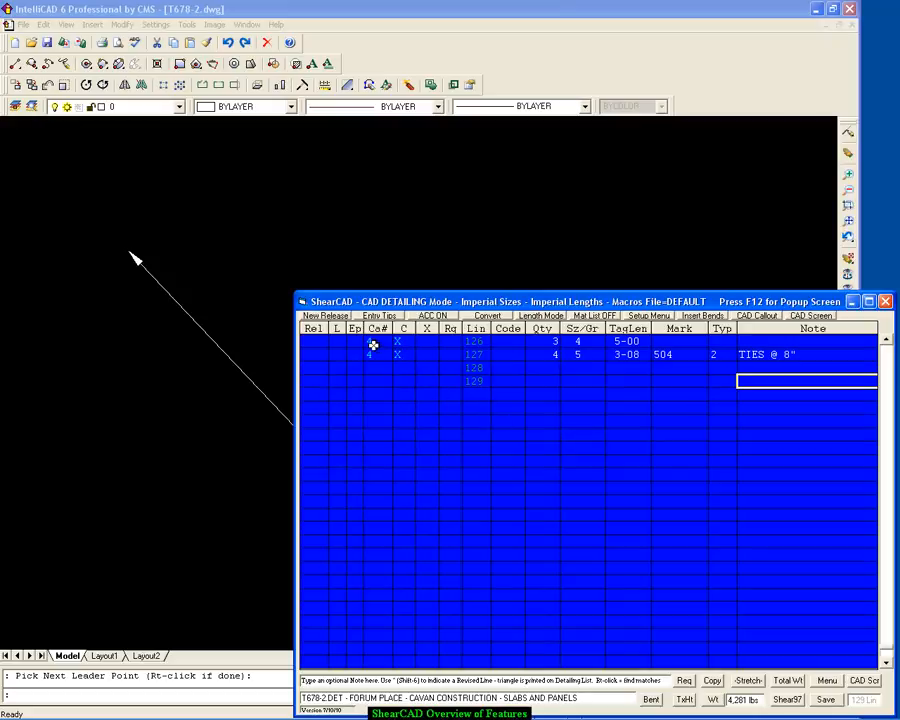
{"action": "left_click", "coordinate": [371, 341]}
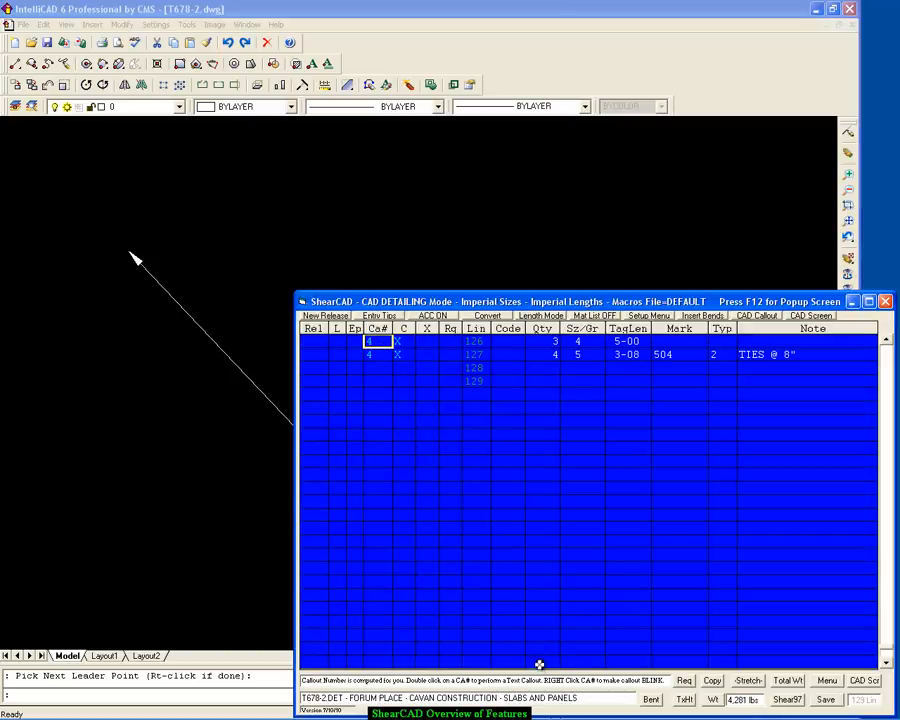
{"action": "left_click_drag", "start_coordinate": [544, 680], "coordinate": [663, 678]}
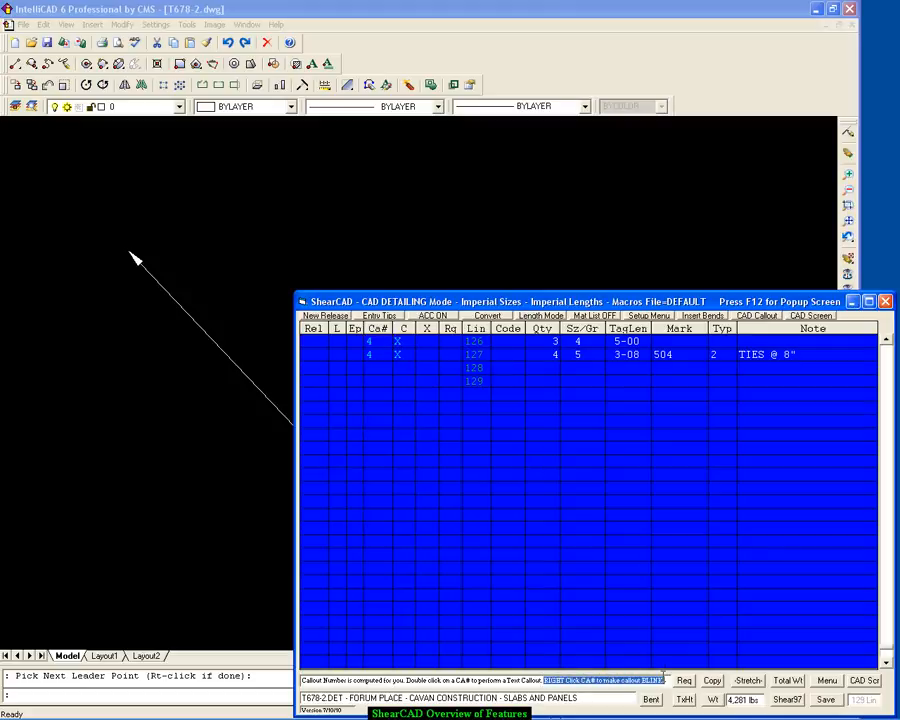
{"action": "right_click", "coordinate": [367, 343]}
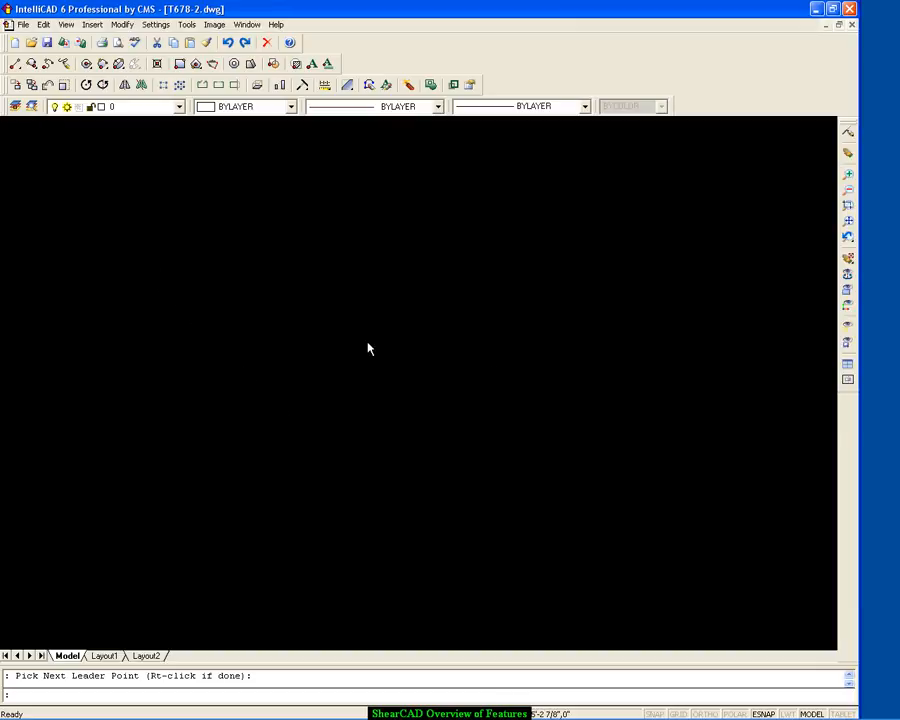
{"action": "right_click", "coordinate": [367, 348]}
- Enter quantity 4 of size 5 bars on line 129, leaving the tag length blank and taking mark 505
{"action": "left_click", "coordinate": [539, 380]}
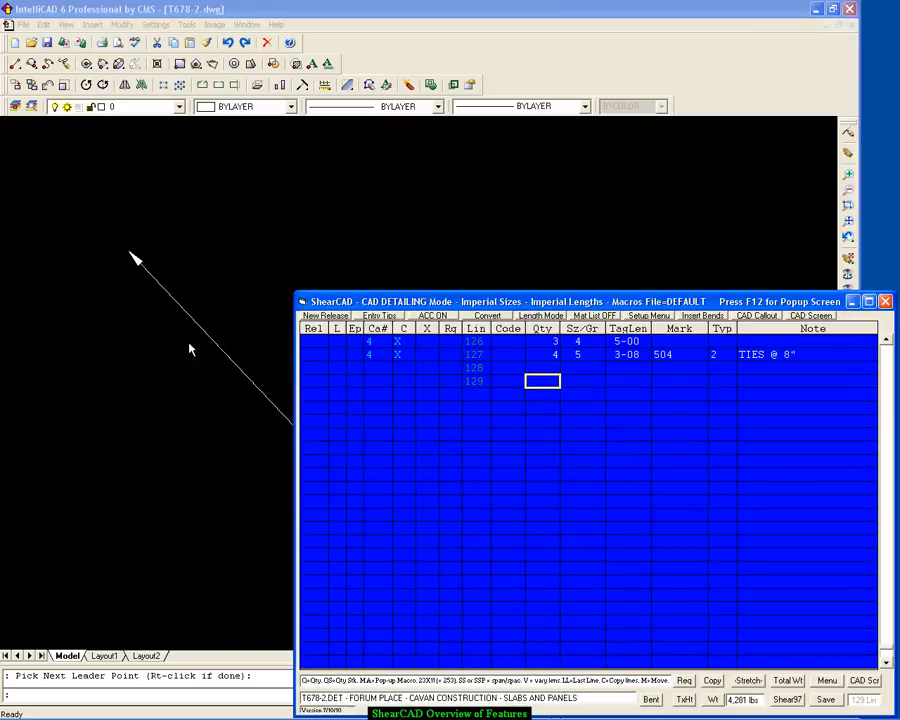
{"action": "type", "text": "4"}
{"action": "key", "text": "Return"}
{"action": "key", "text": "Return"}
{"action": "key", "text": "Return"}
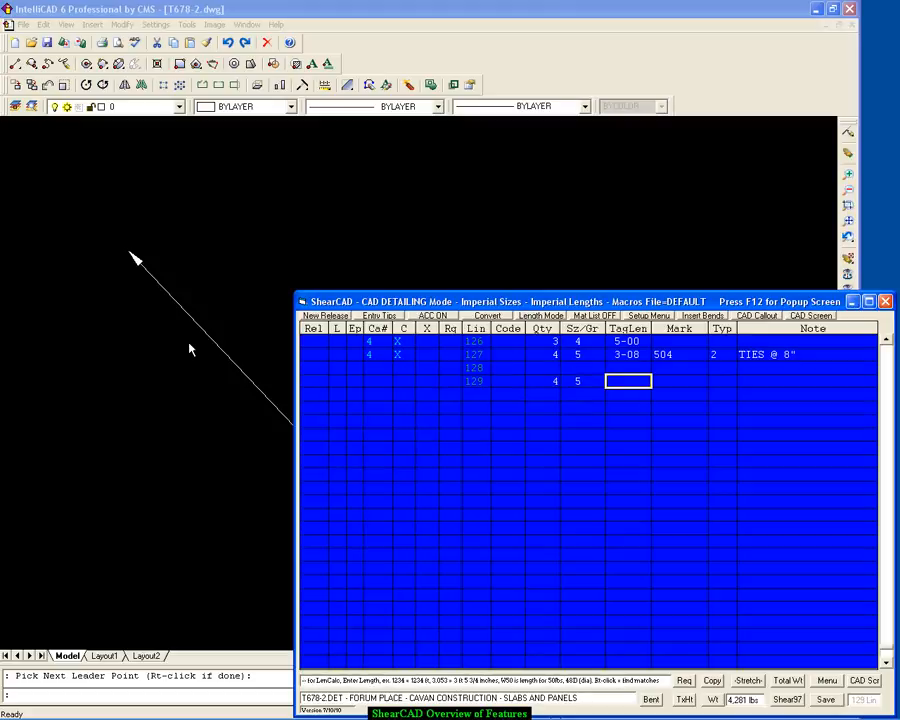
{"action": "key", "text": "Return"}
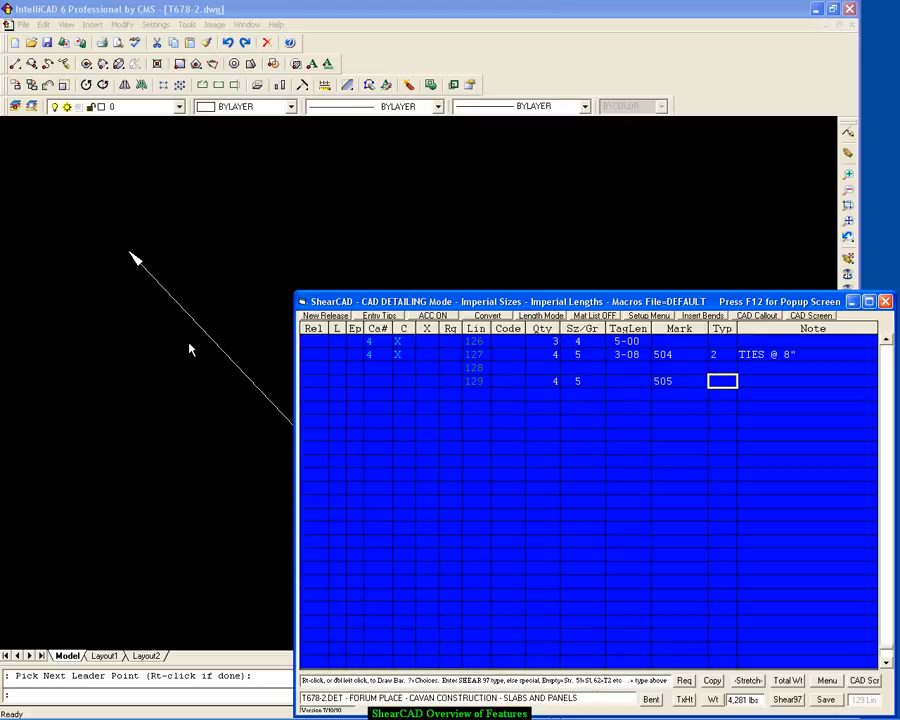
- Define the mark 505 bar as bend type 17 with B 2-00, C 3-00 and D 4-00
{"action": "type", "text": "17"}
{"action": "key", "text": "Return"}
{"action": "key", "text": "Return"}
{"action": "type", "text": "200"}
{"action": "key", "text": "Return"}
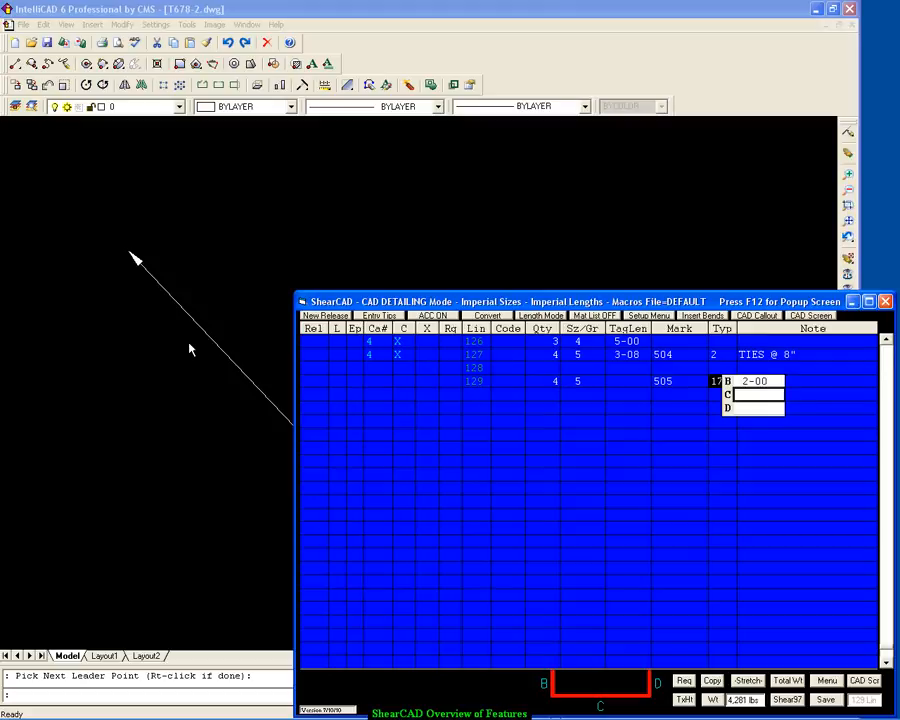
{"action": "type", "text": "300"}
{"action": "key", "text": "Return"}
{"action": "type", "text": "400"}
{"action": "key", "text": "Return"}
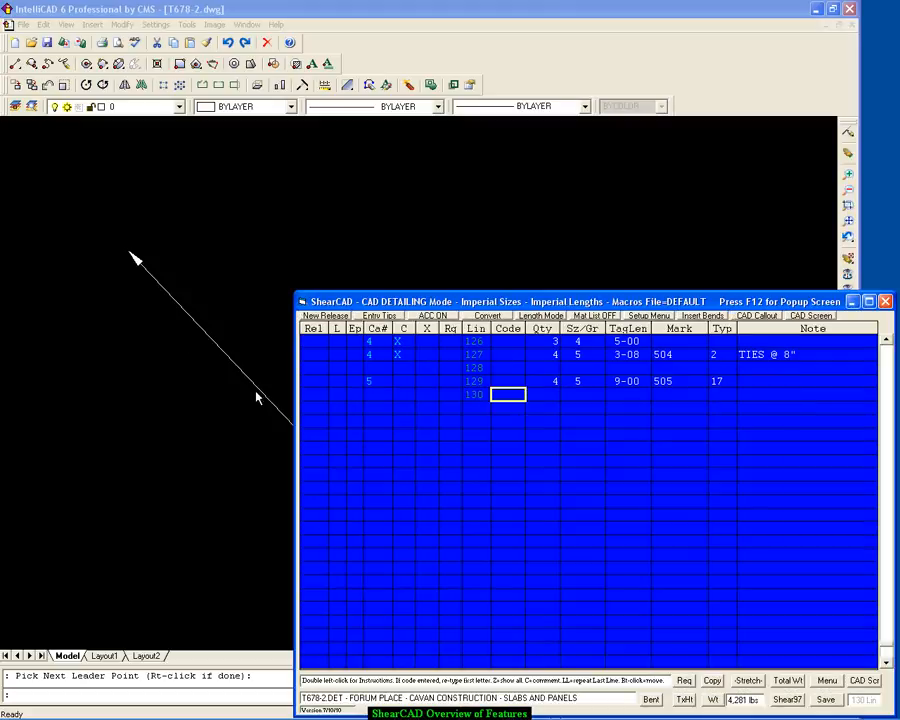
- Draw line 129's type 17 bar in the empty area below the two-line callout, aligned horizontally with ortho on
{"action": "left_click", "coordinate": [712, 382]}
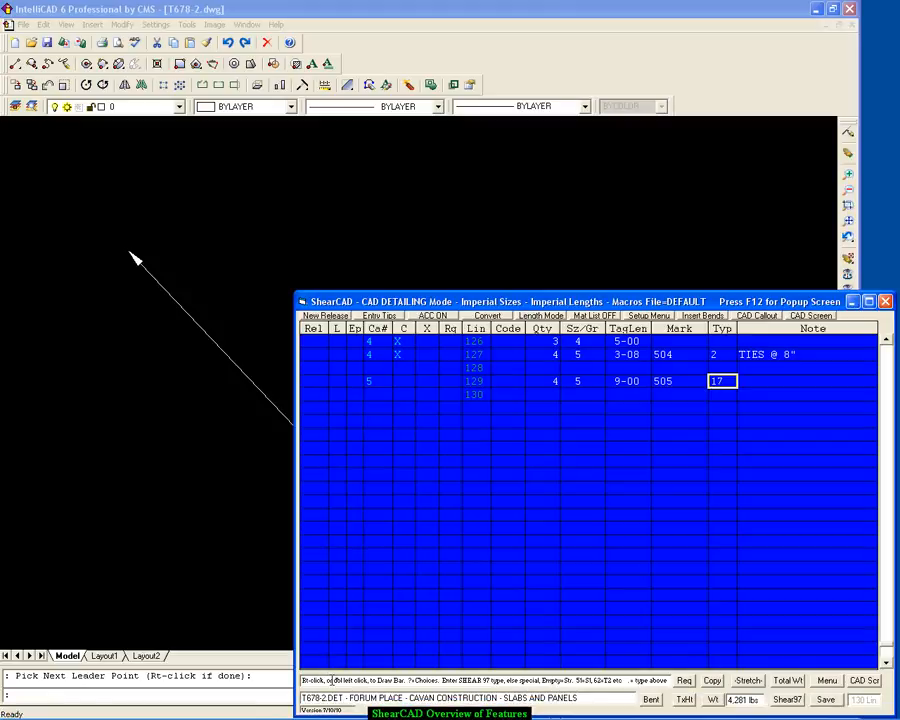
{"action": "left_click_drag", "start_coordinate": [332, 680], "coordinate": [404, 680]}
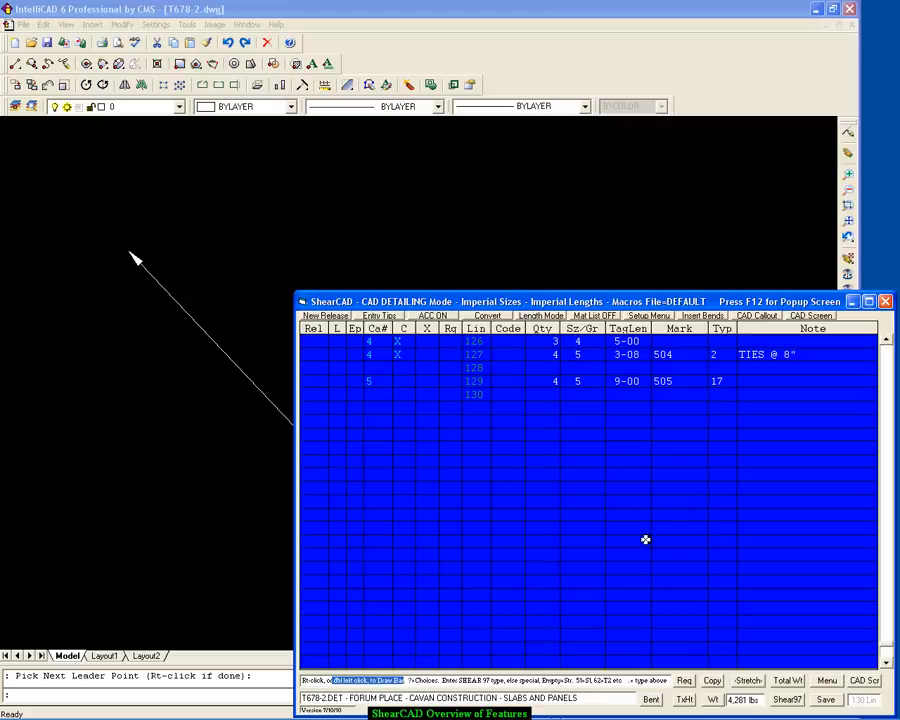
{"action": "double_click", "coordinate": [718, 384]}
{"action": "scroll", "coordinate": [357, 440], "scroll_direction": "down", "scroll_amount": 2}
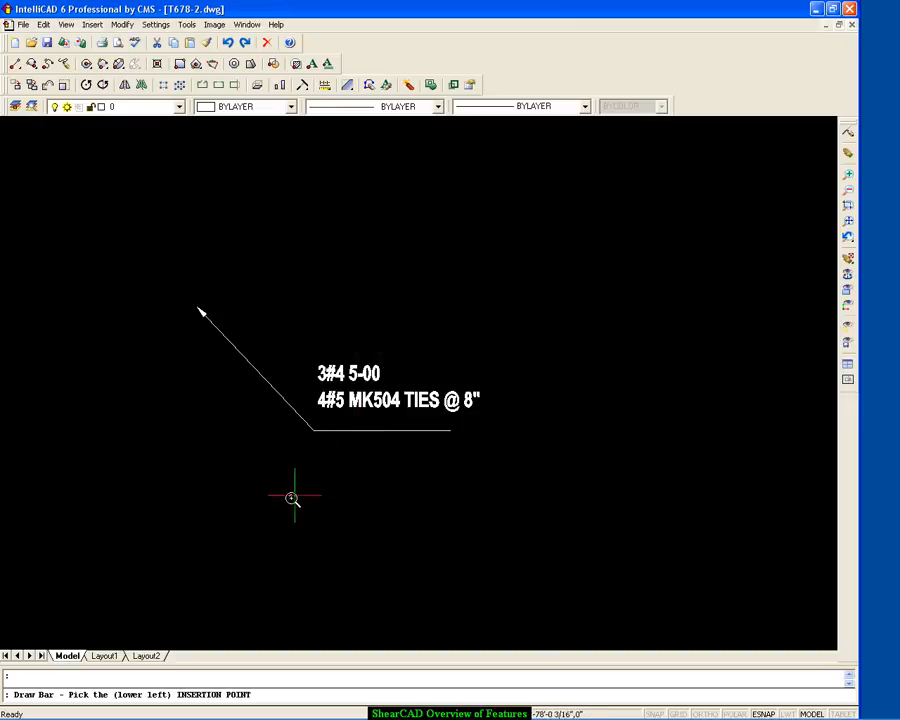
{"action": "left_click", "coordinate": [141, 536]}
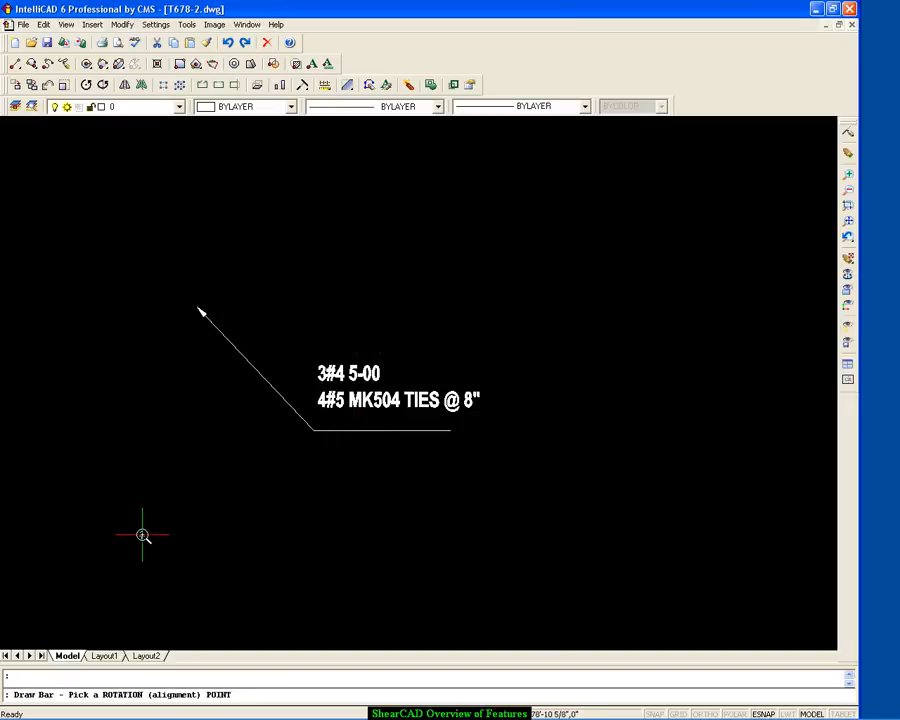
{"action": "key", "text": "F8"}
{"action": "left_click", "coordinate": [261, 538]}
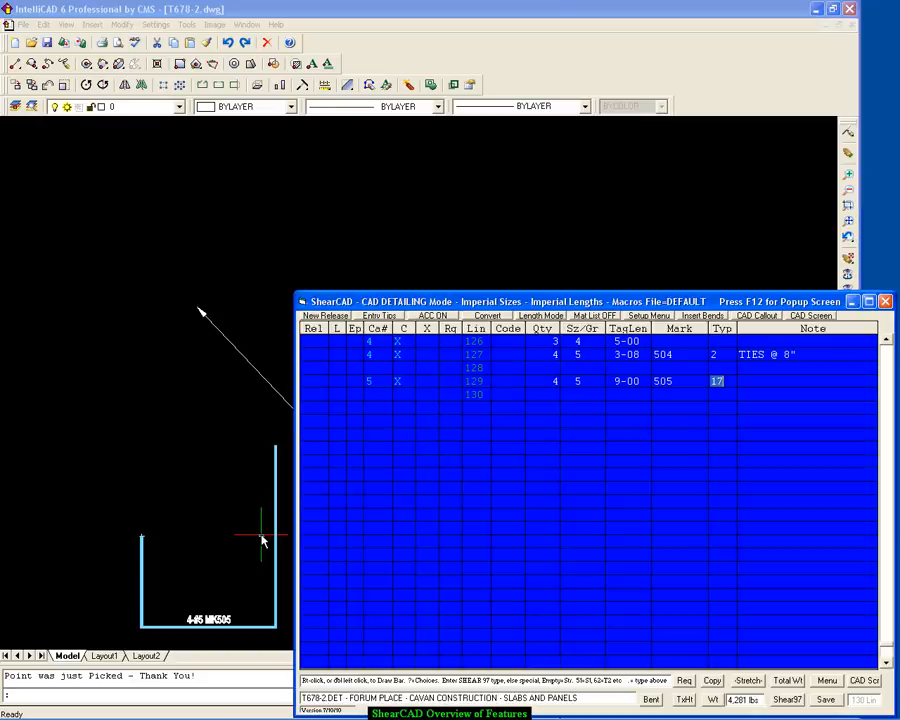
- Stretch the drawn MK505 bar horizontally from its lower-right corner to about twice its width
{"action": "left_click", "coordinate": [235, 506]}
{"action": "middle_click_drag", "start_coordinate": [241, 502], "coordinate": [266, 298]}
{"action": "scroll", "coordinate": [268, 309], "scroll_direction": "up", "scroll_amount": 2}
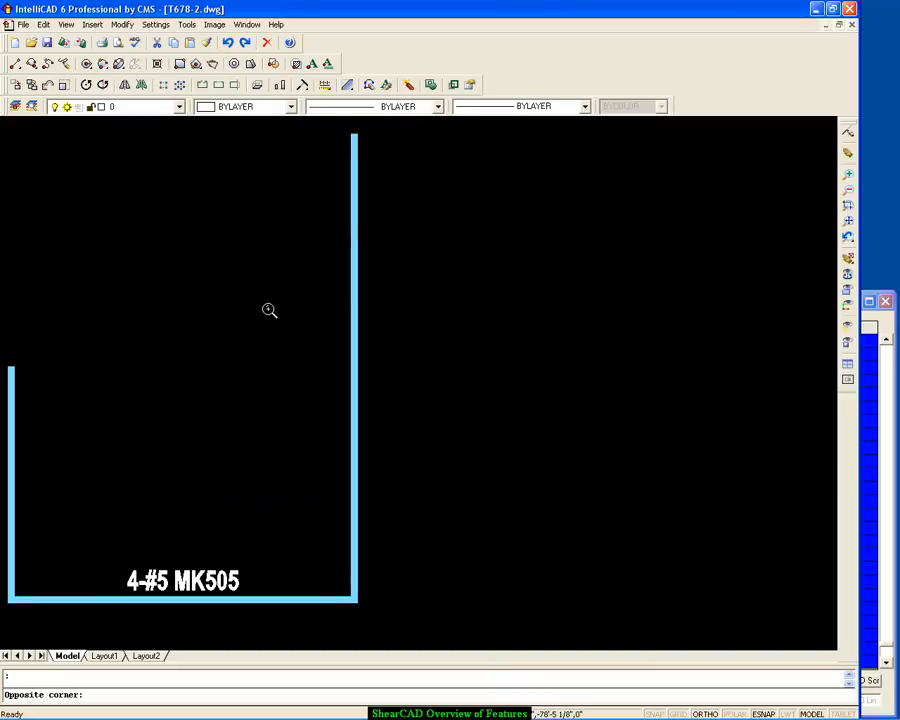
{"action": "scroll", "coordinate": [269, 310], "scroll_direction": "down", "scroll_amount": 1}
{"action": "middle_click_drag", "start_coordinate": [315, 350], "coordinate": [407, 341]}
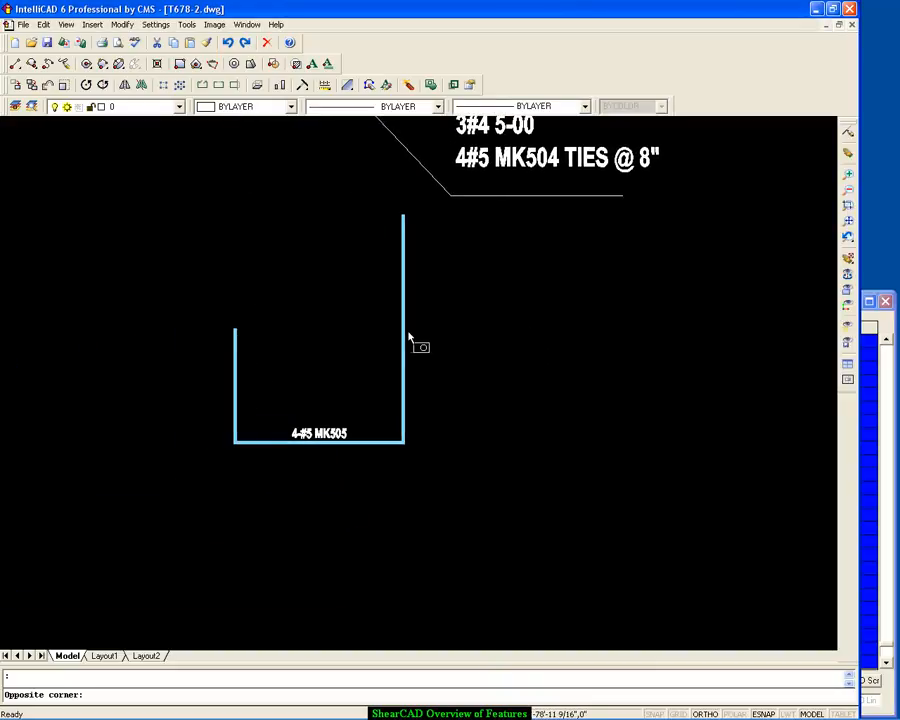
{"action": "key", "text": "Escape"}
{"action": "left_click", "coordinate": [872, 426]}
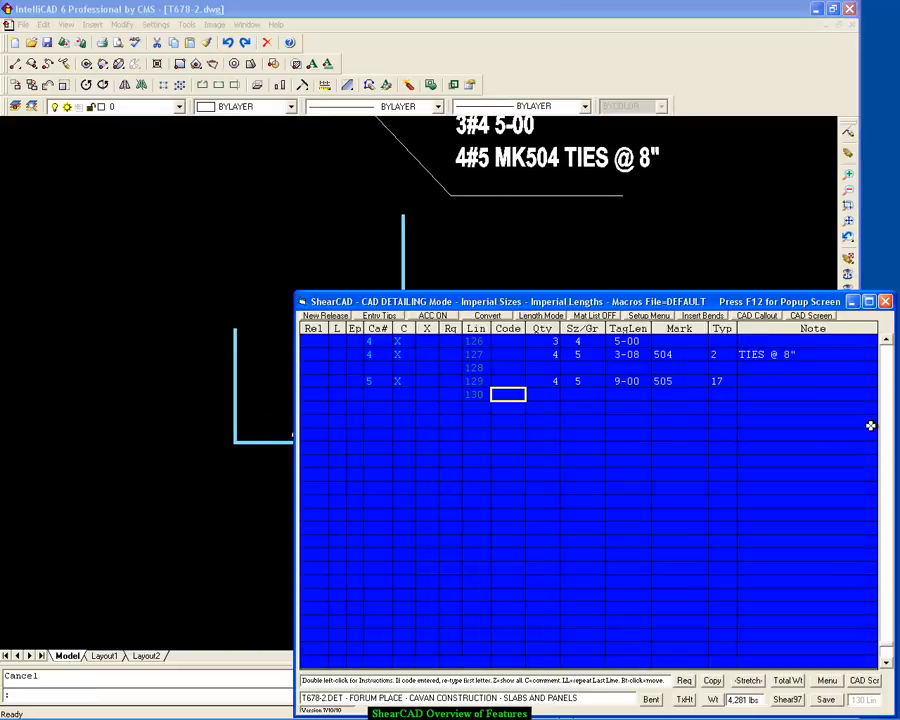
{"action": "left_click", "coordinate": [748, 681]}
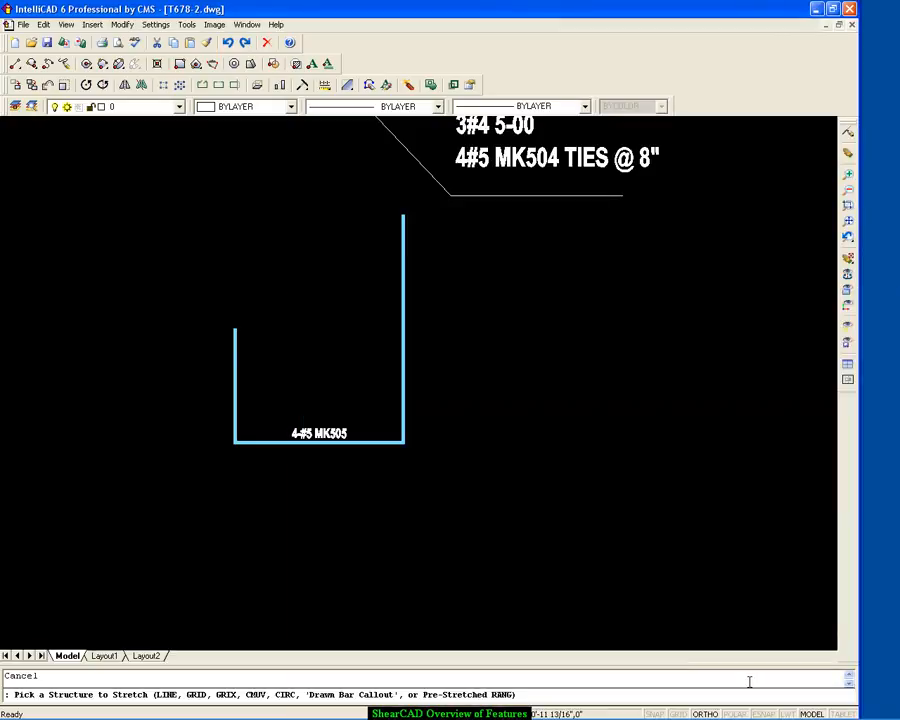
{"action": "left_click", "coordinate": [380, 446]}
{"action": "left_click", "coordinate": [404, 442]}
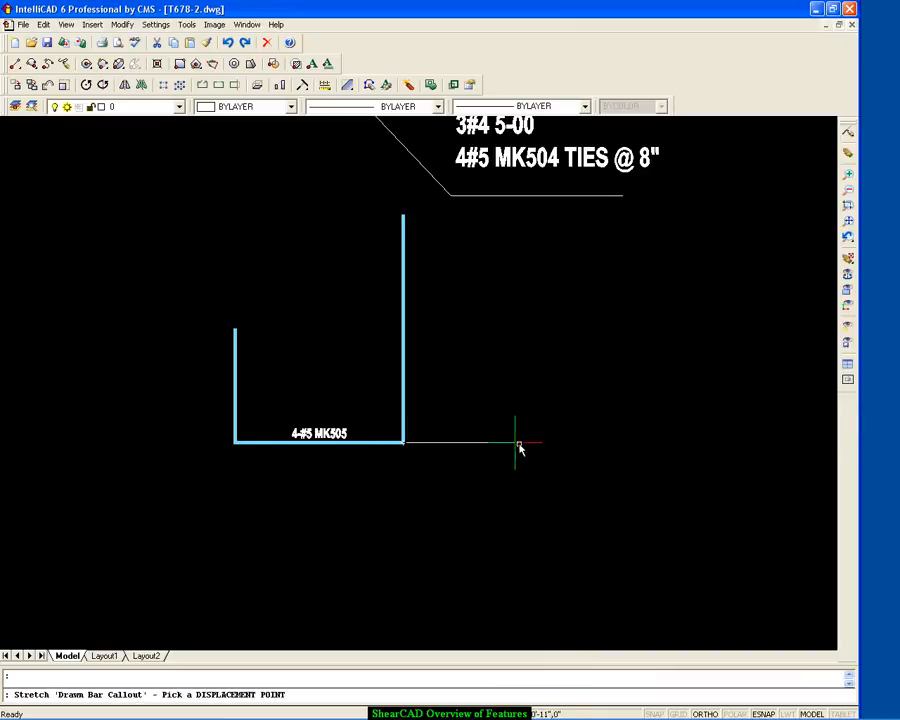
{"action": "left_click", "coordinate": [585, 448]}
{"action": "left_click", "coordinate": [290, 489]}
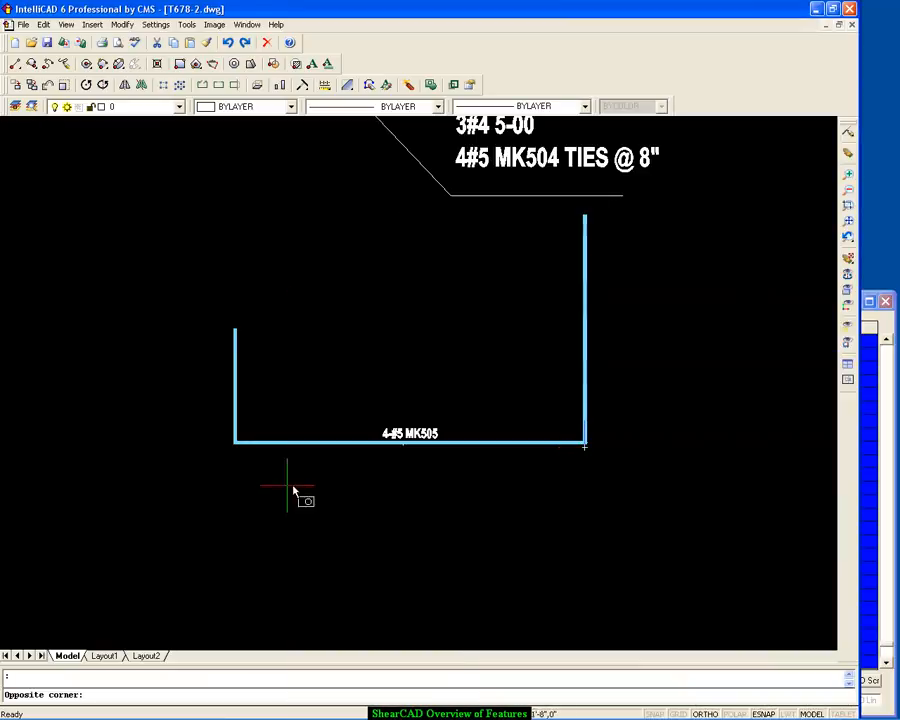
- Review line 129 of the bar list and the type 17 bend dimensions of the stretched MK505 bar
{"action": "key", "text": "Escape"}
{"action": "scroll", "coordinate": [494, 430], "scroll_direction": "up", "scroll_amount": 2}
{"action": "scroll", "coordinate": [494, 430], "scroll_direction": "down", "scroll_amount": 4}
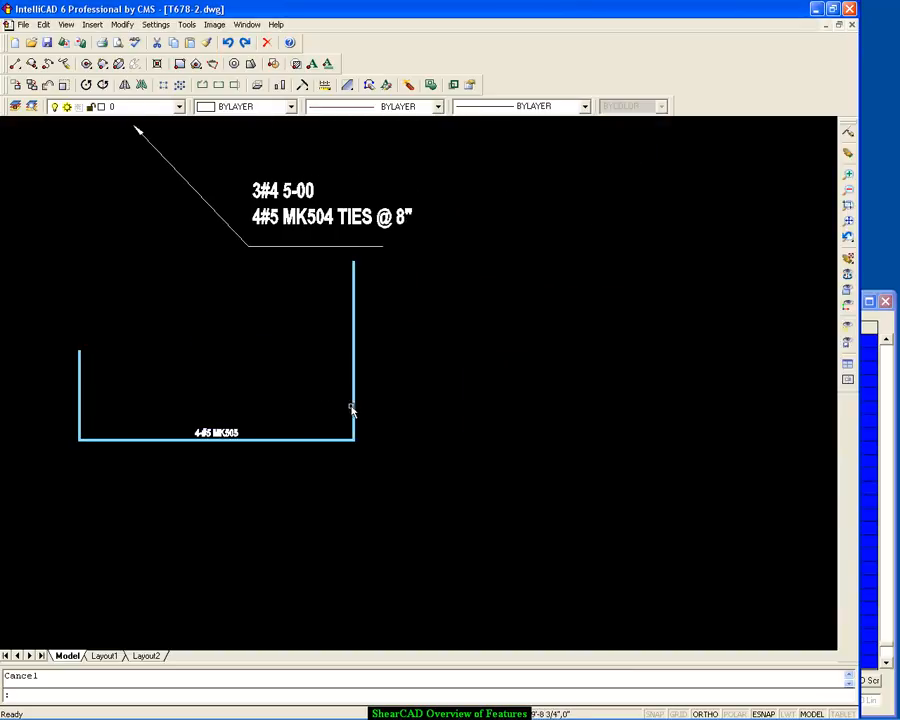
{"action": "key", "text": "F12"}
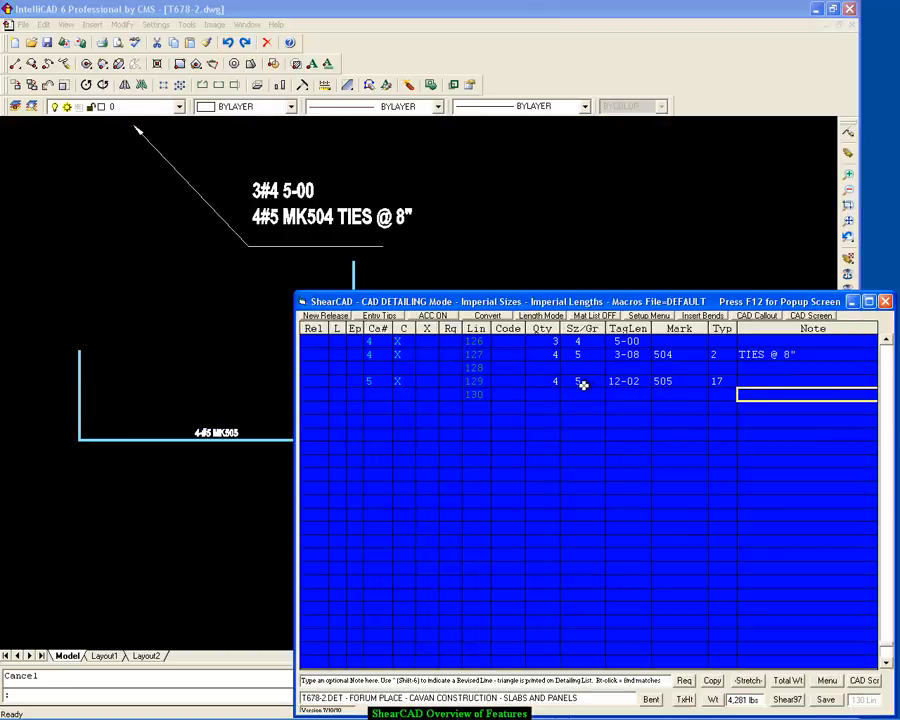
{"action": "key", "text": "Return"}
{"action": "left_click", "coordinate": [545, 383]}
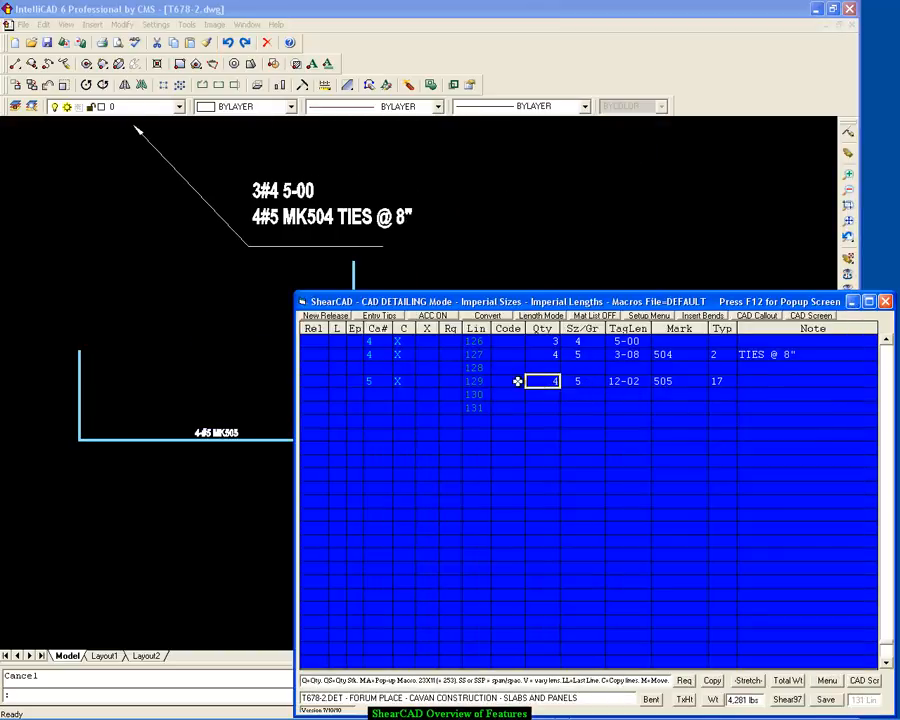
{"action": "key", "text": "Return"}
{"action": "key", "text": "Return"}
{"action": "key", "text": "Return"}
{"action": "key", "text": "Return"}
{"action": "key", "text": "Return"}
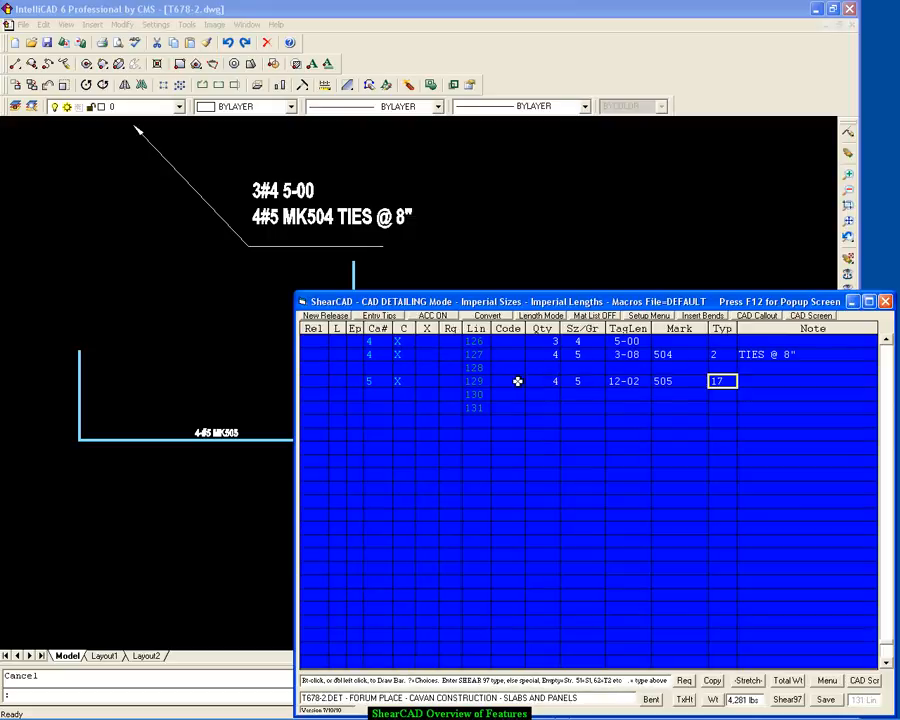
{"action": "key", "text": "Return"}
{"action": "key", "text": "Return"}
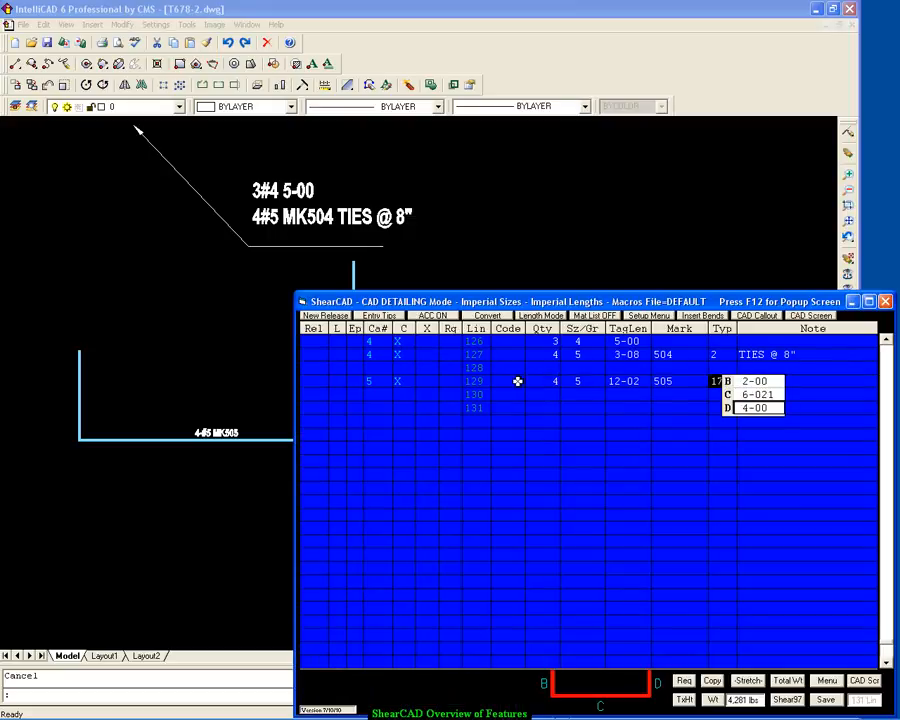
{"action": "key", "text": "Return"}
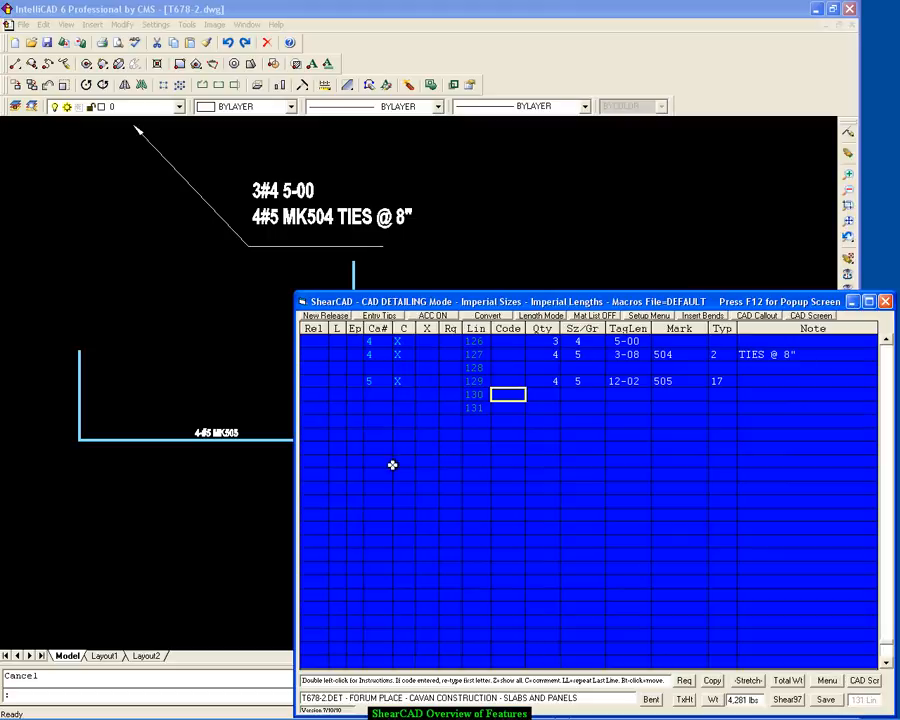
- Draw a single diagonal line in the empty area below the MK505 bar, with ortho off
{"action": "left_click", "coordinate": [233, 490]}
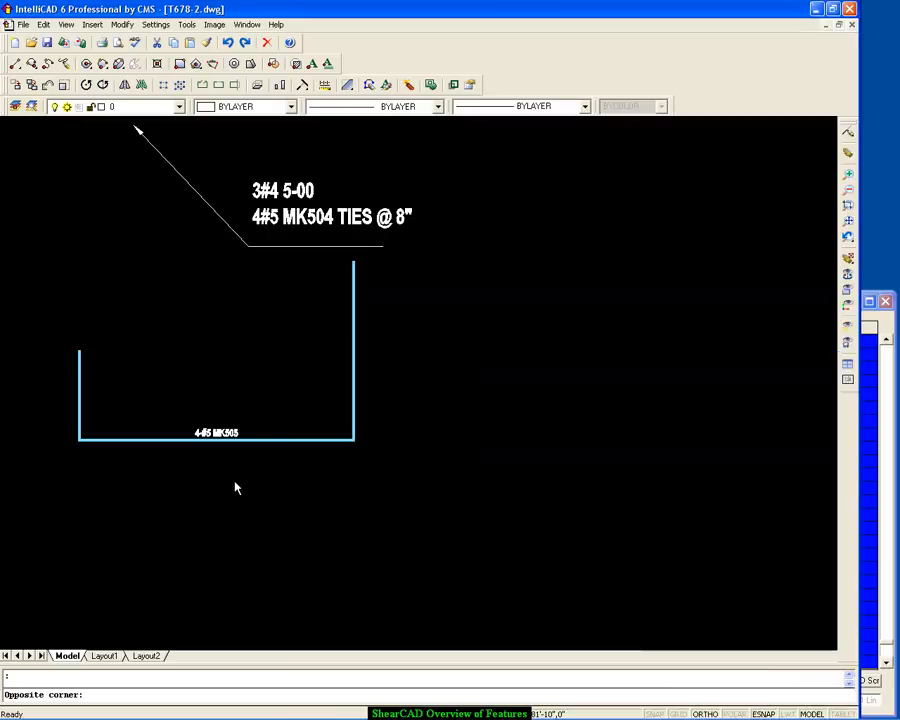
{"action": "key", "text": "Escape"}
{"action": "mouse_move", "coordinate": [368, 437]}
{"action": "middle_mouse_down"}
{"action": "mouse_move", "coordinate": [356, 394]}
{"action": "mouse_move", "coordinate": [329, 354]}
{"action": "middle_mouse_up"}
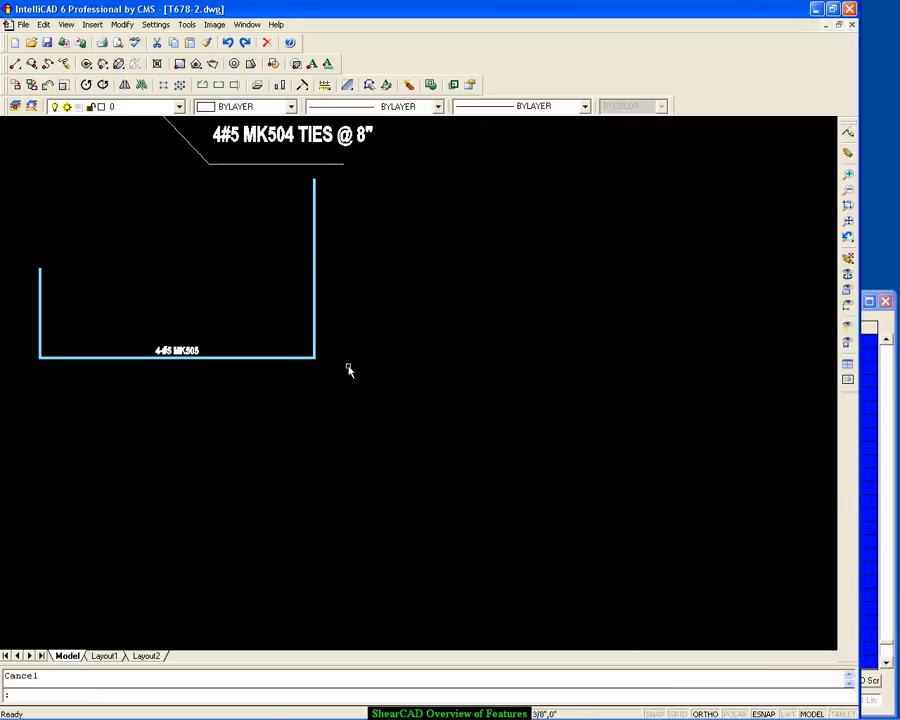
{"action": "left_click", "coordinate": [15, 67]}
{"action": "left_click", "coordinate": [114, 570]}
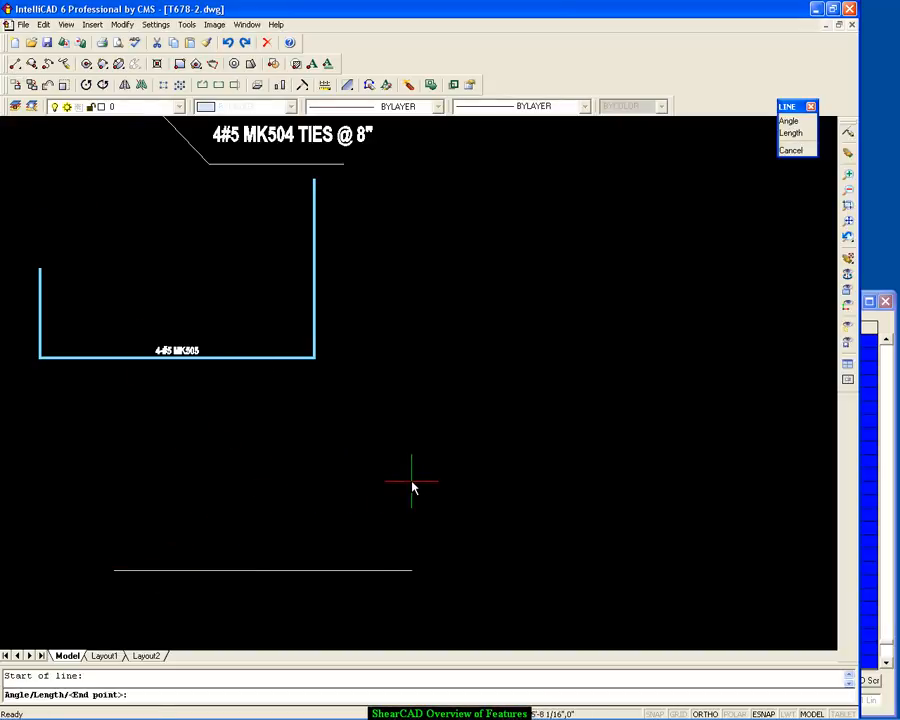
{"action": "key", "text": "F8"}
{"action": "left_click", "coordinate": [366, 437]}
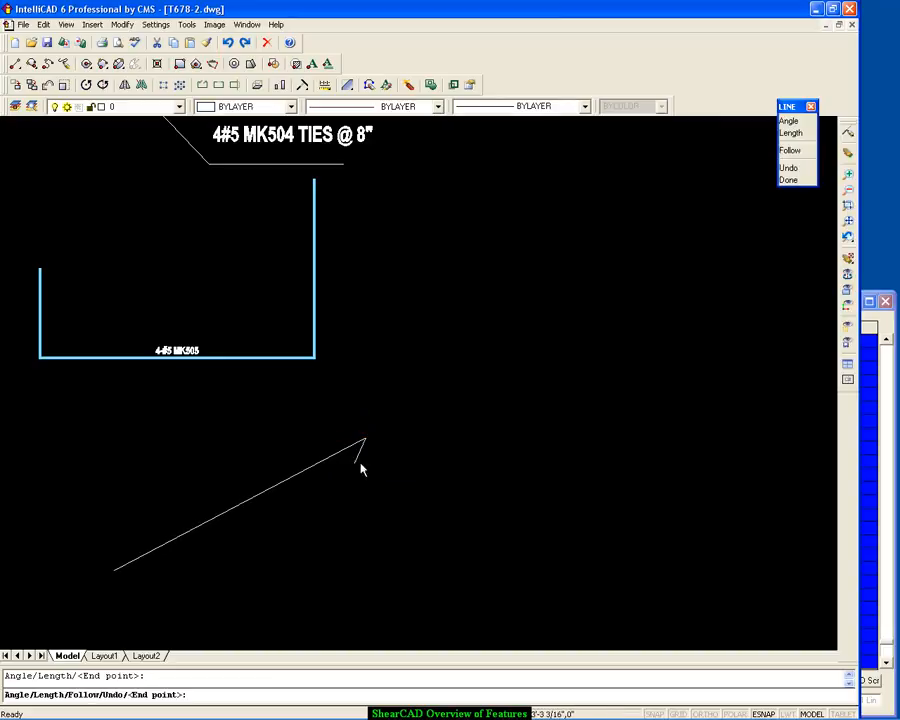
{"action": "key", "text": "Escape"}
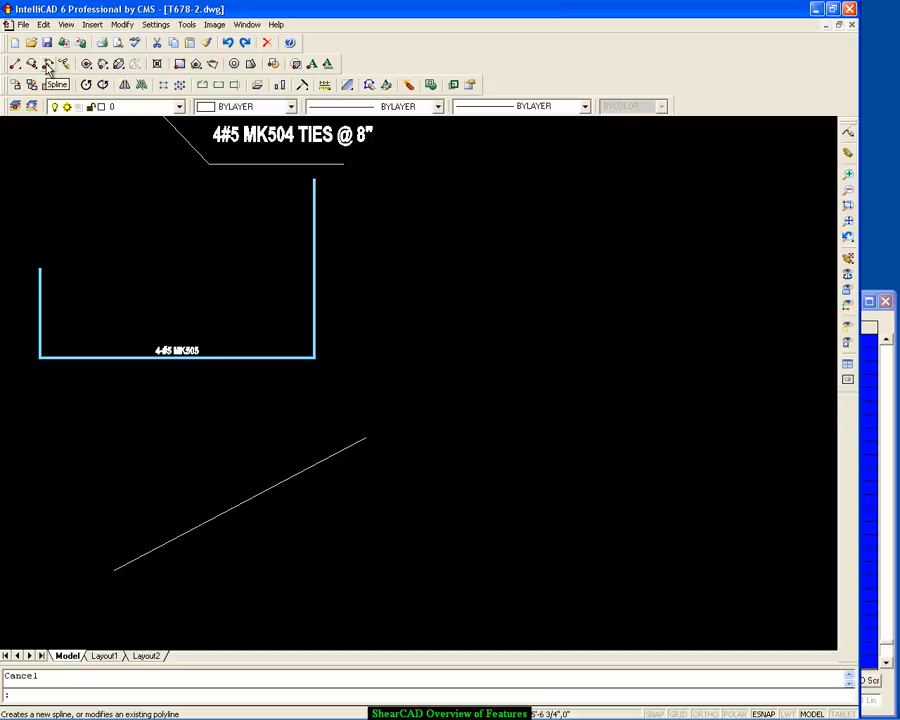
- Draw two three-point arcs side by side to the right of the diagonal line, the second one nearly a full circle
{"action": "left_click", "coordinate": [103, 65]}
{"action": "left_click", "coordinate": [447, 535]}
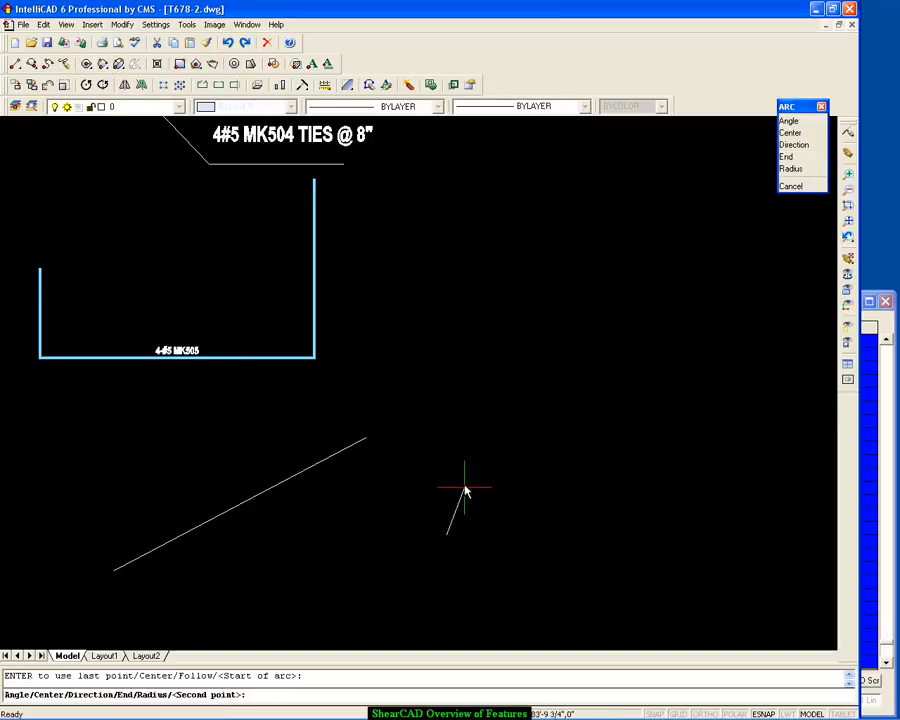
{"action": "left_click", "coordinate": [461, 403]}
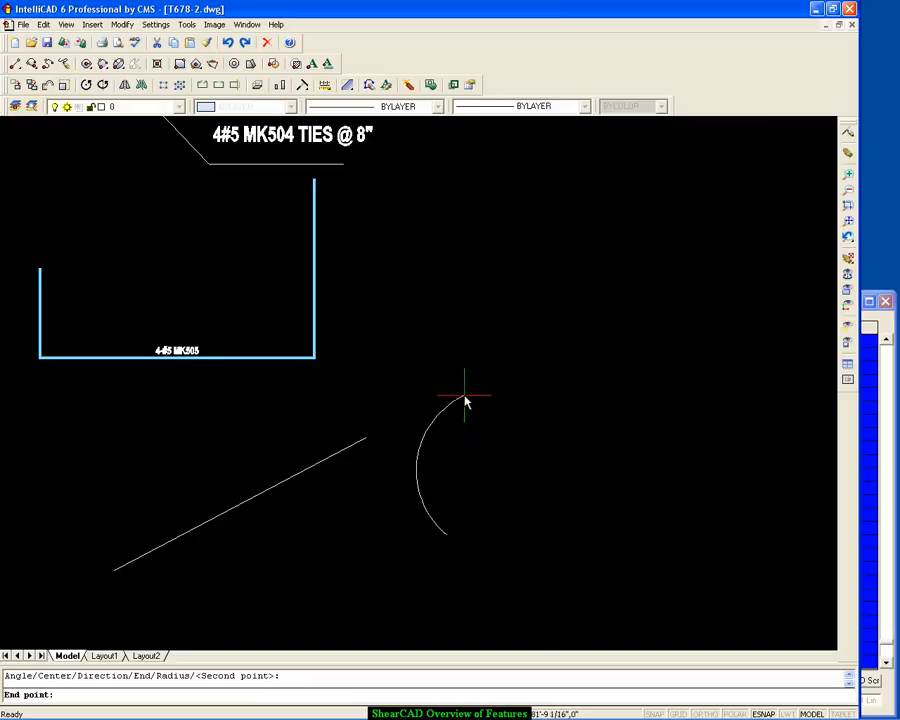
{"action": "left_click", "coordinate": [544, 381]}
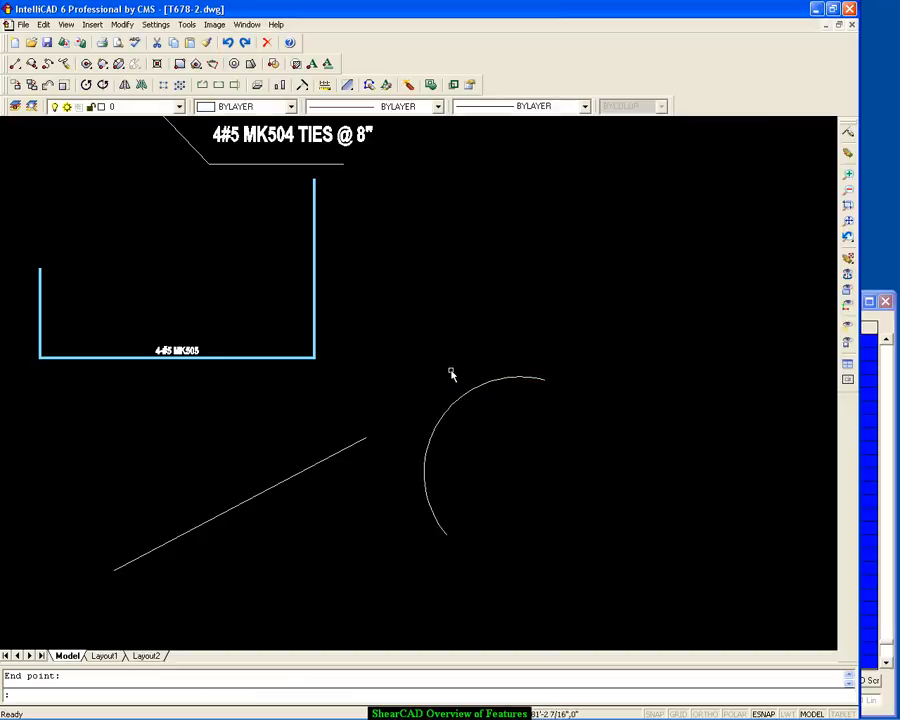
{"action": "left_click", "coordinate": [108, 70]}
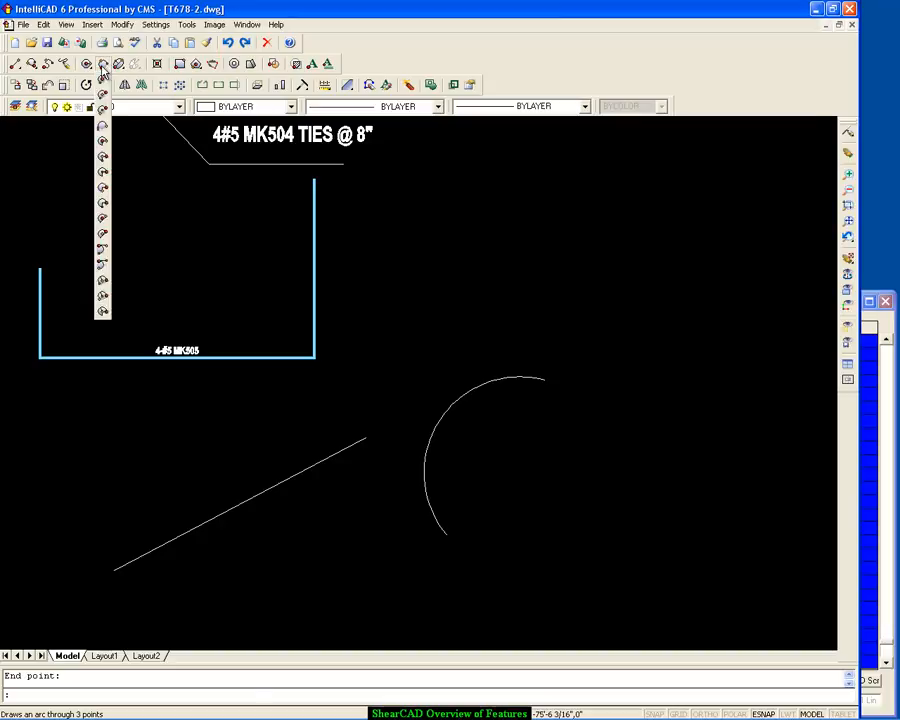
{"action": "left_click", "coordinate": [557, 509]}
{"action": "left_click", "coordinate": [669, 422]}
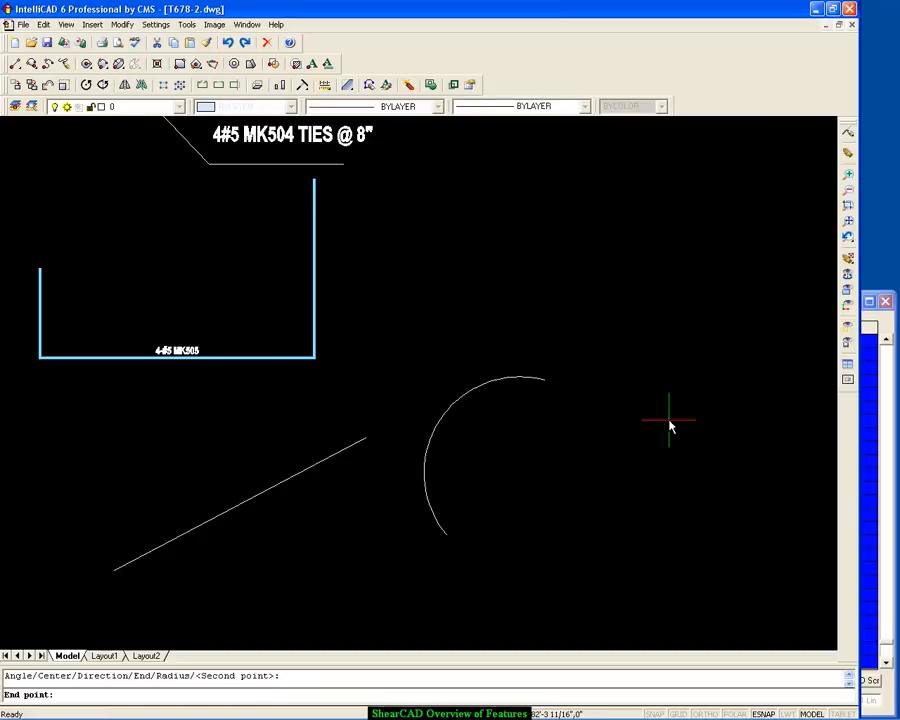
{"action": "left_click", "coordinate": [654, 512]}
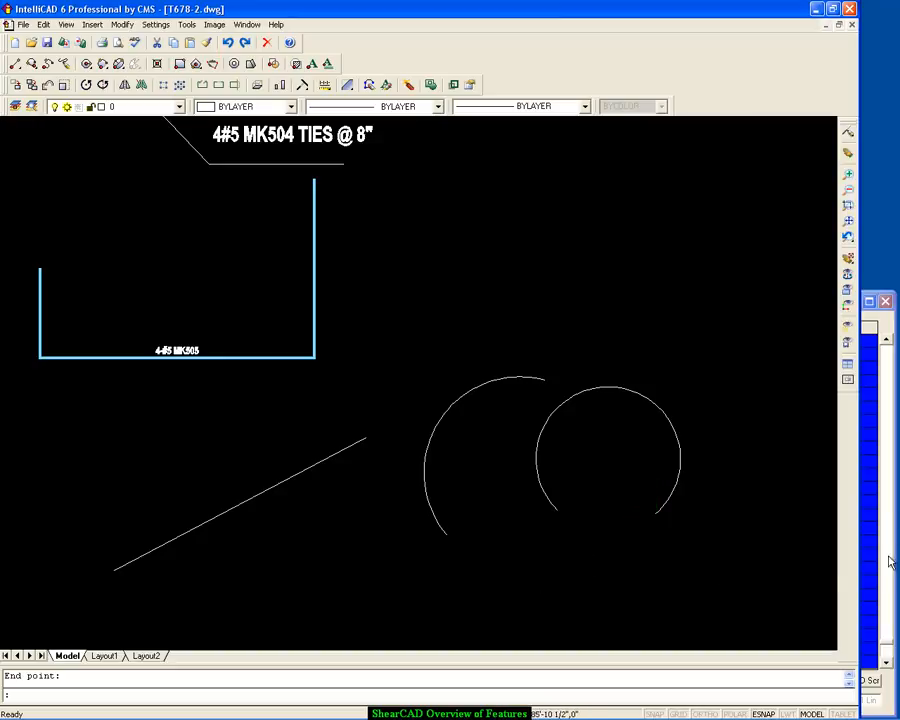
- Enter quantity 1 of size 4 on line 132 with the length picked from the diagonal line, leaving the mark blank
{"action": "left_click", "coordinate": [870, 497]}
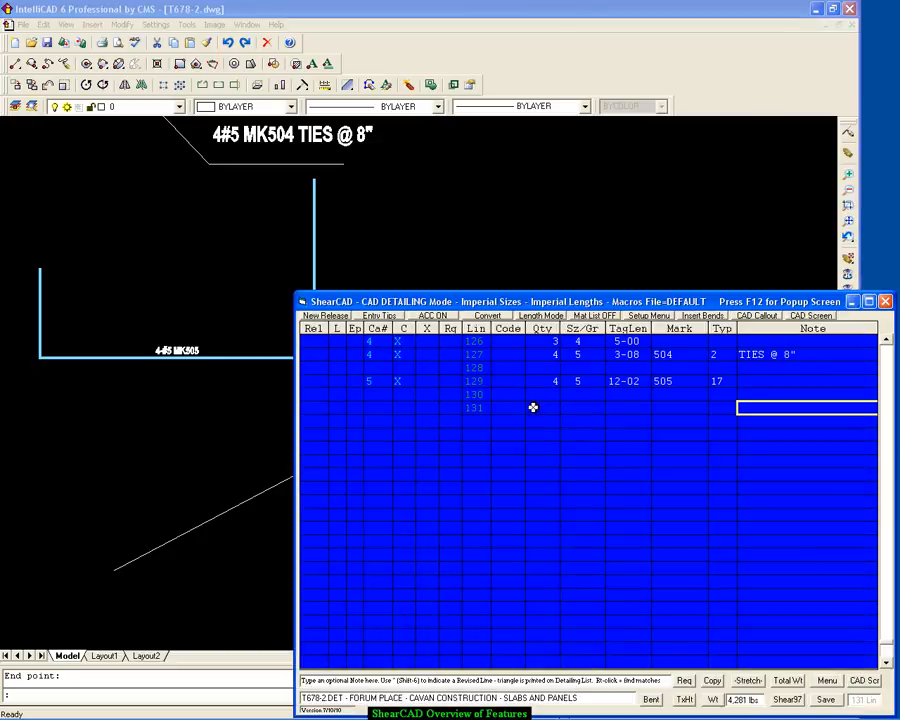
{"action": "key", "text": "Return"}
{"action": "key", "text": "Return"}
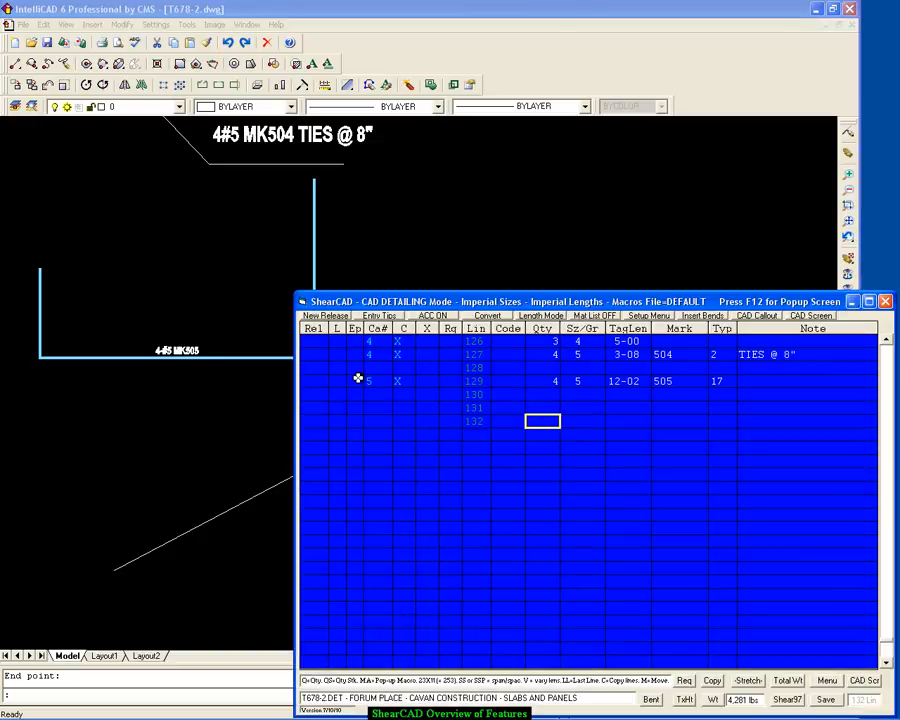
{"action": "type", "text": "1"}
{"action": "key", "text": "Return"}
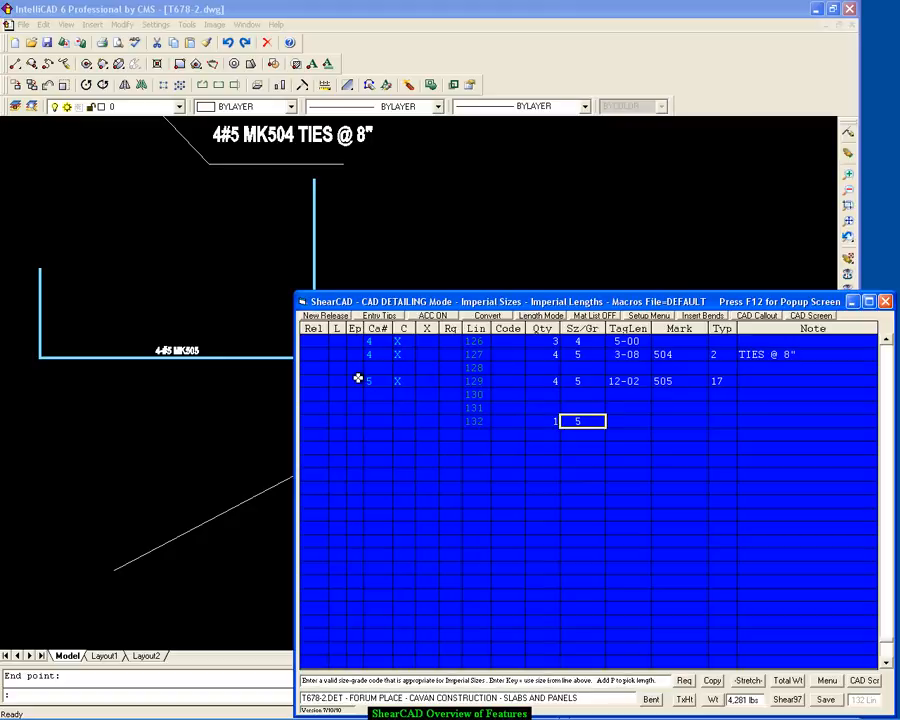
{"action": "type", "text": "4P"}
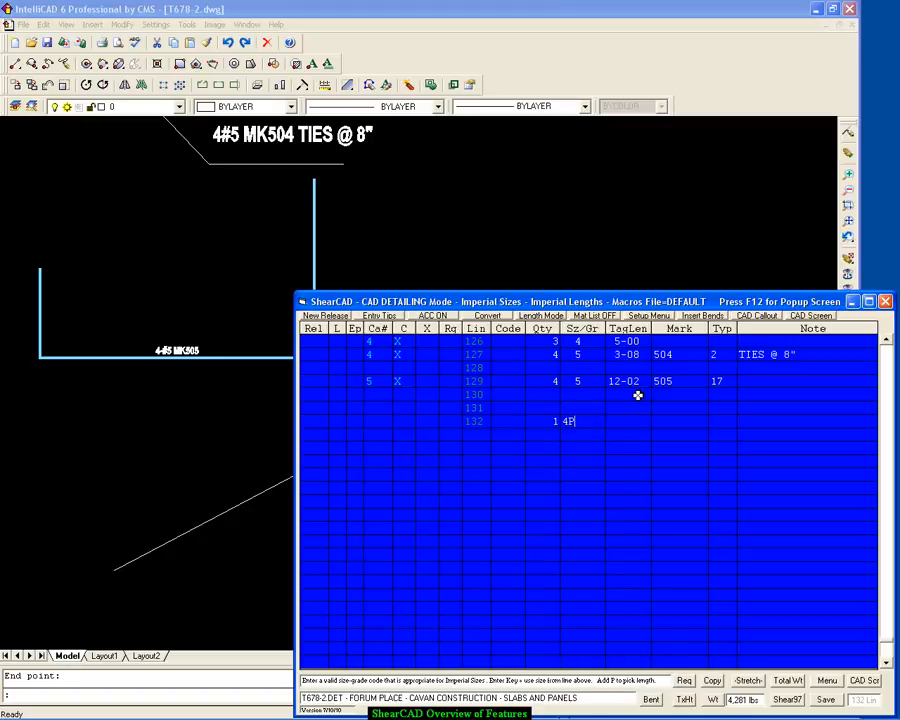
{"action": "key", "text": "Return"}
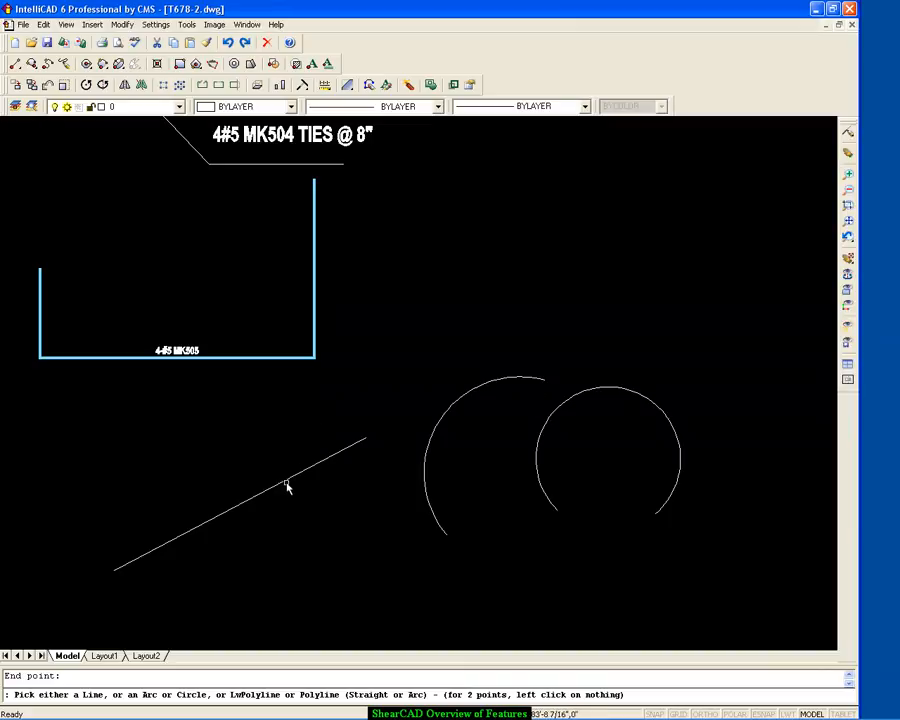
{"action": "left_click_drag", "start_coordinate": [7, 693], "coordinate": [624, 693]}
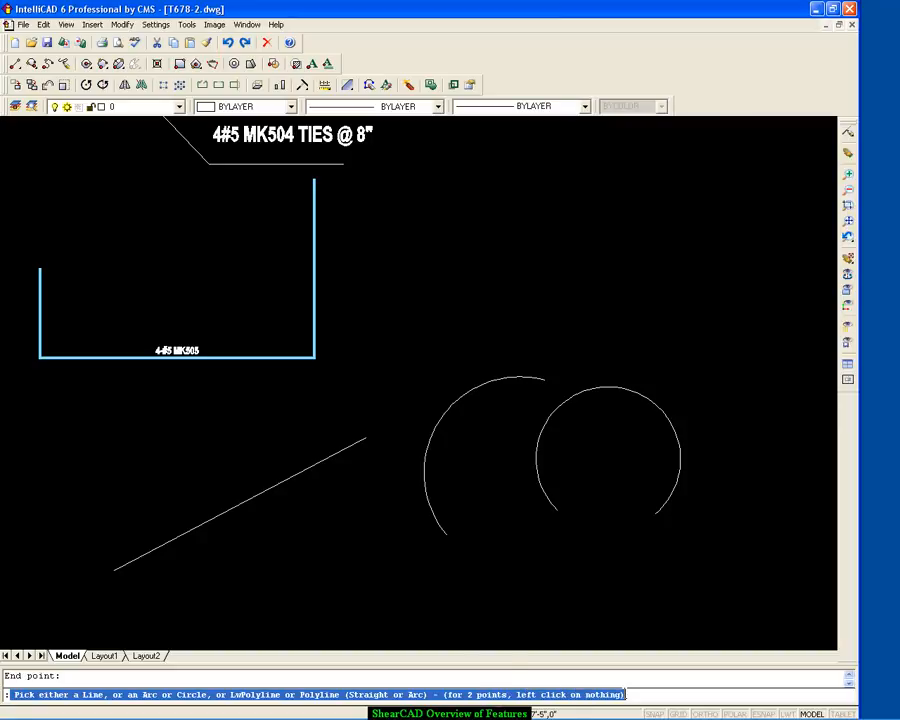
{"action": "left_click", "coordinate": [243, 506]}
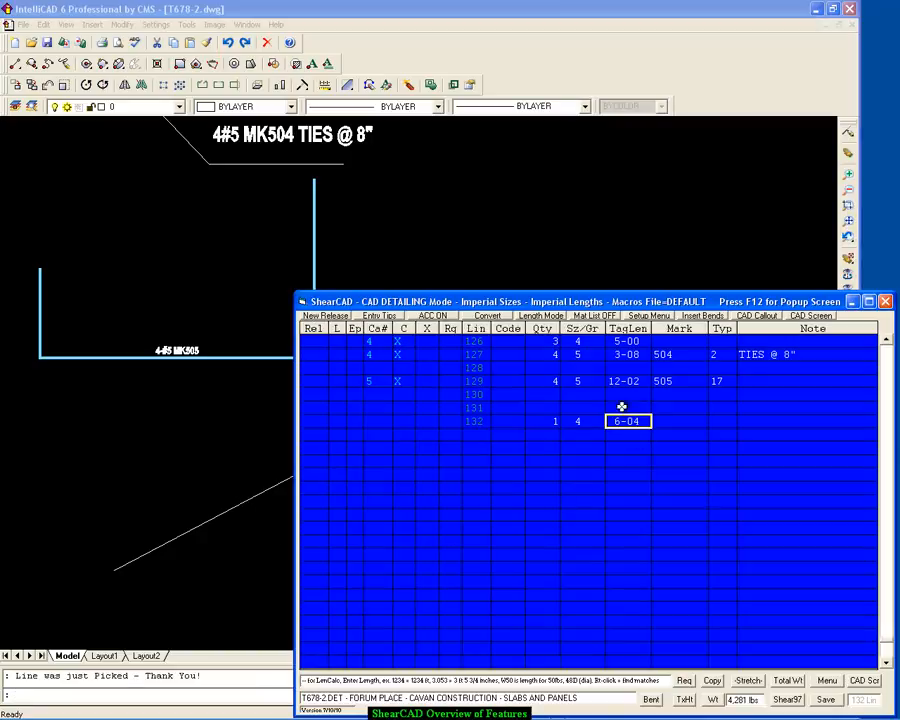
{"action": "key", "text": "Return"}
{"action": "key", "text": "Return"}
{"action": "key", "text": "Return"}
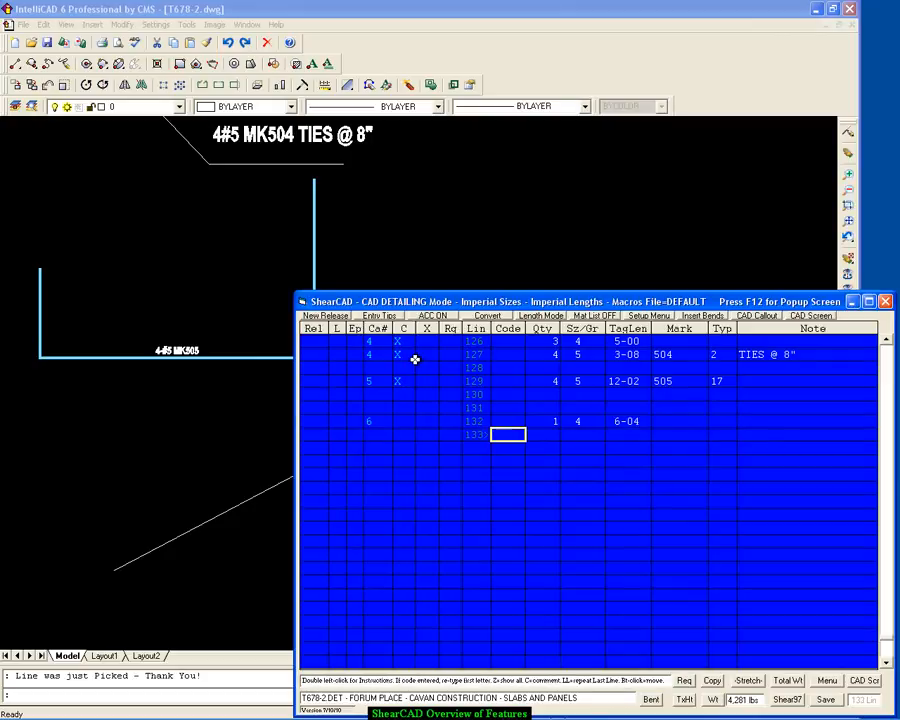
- Enter quantity 1 of size 3 on line 133 with the length picked from the left arc
{"action": "key", "text": "Return"}
{"action": "type", "text": "1"}
{"action": "key", "text": "Return"}
{"action": "type", "text": "4"}
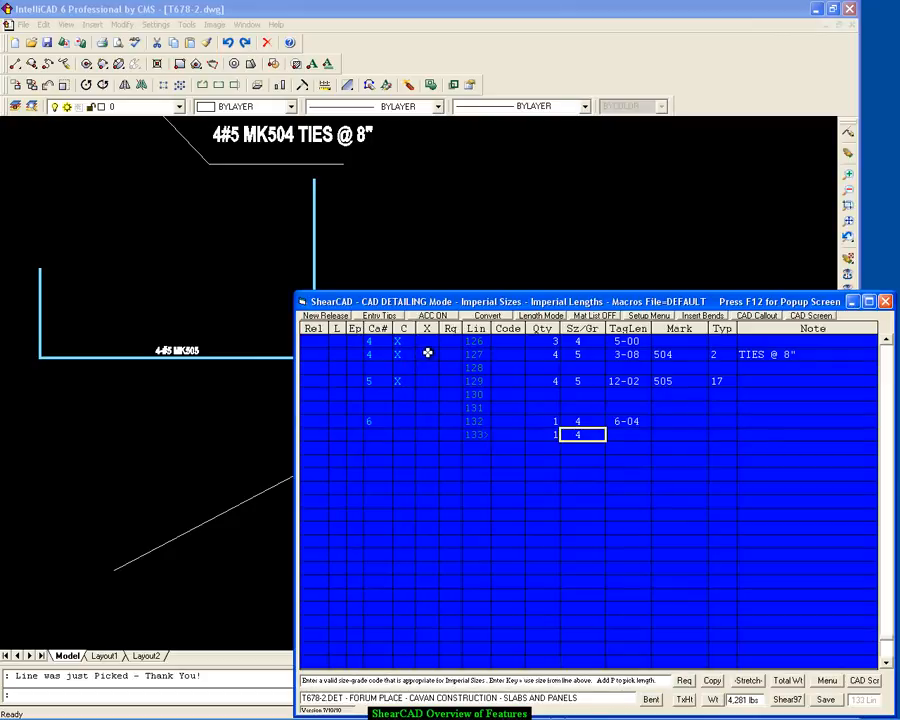
{"action": "key", "text": "Return"}
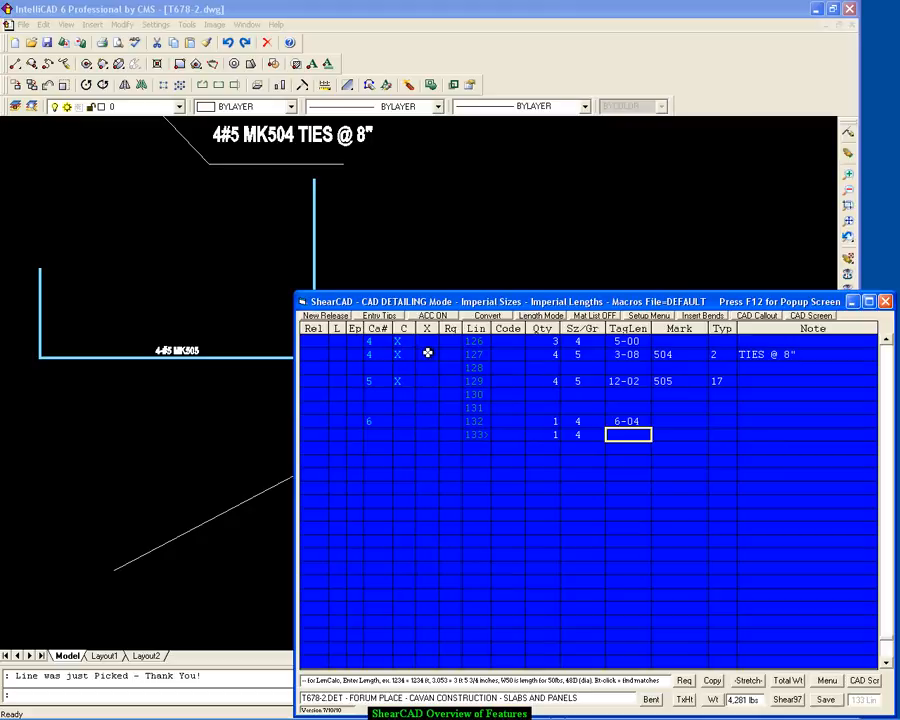
{"action": "key", "text": "Left"}
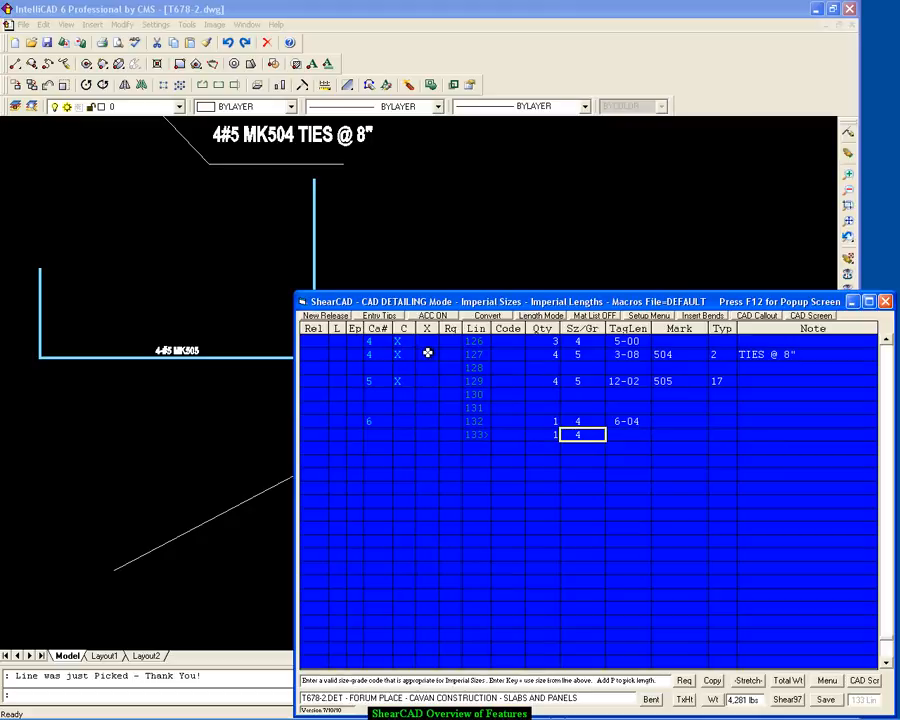
{"action": "type", "text": "3P"}
{"action": "key", "text": "Return"}
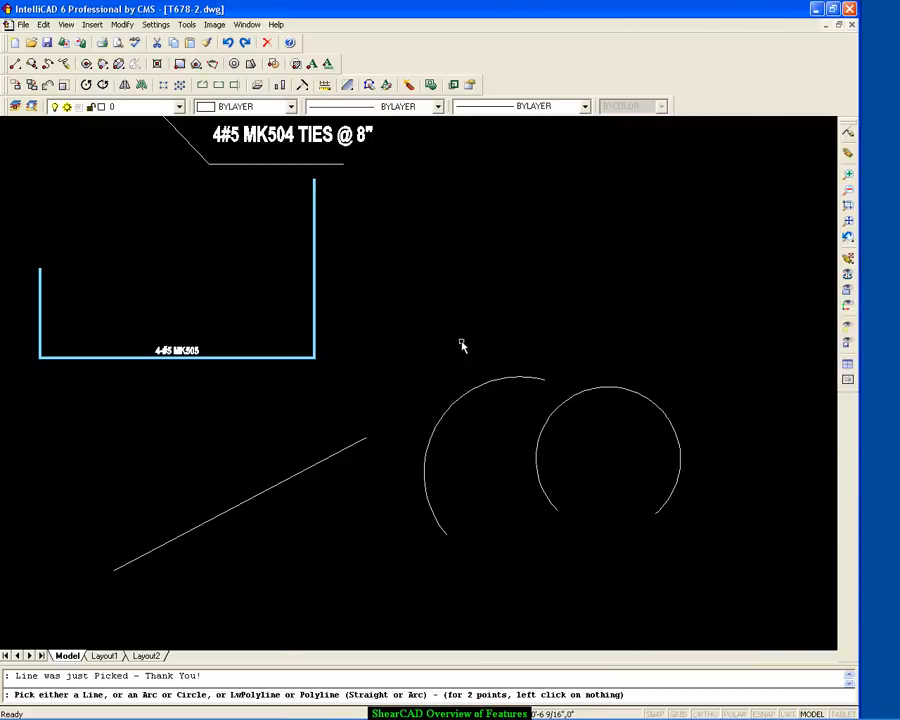
{"action": "left_click", "coordinate": [453, 406]}
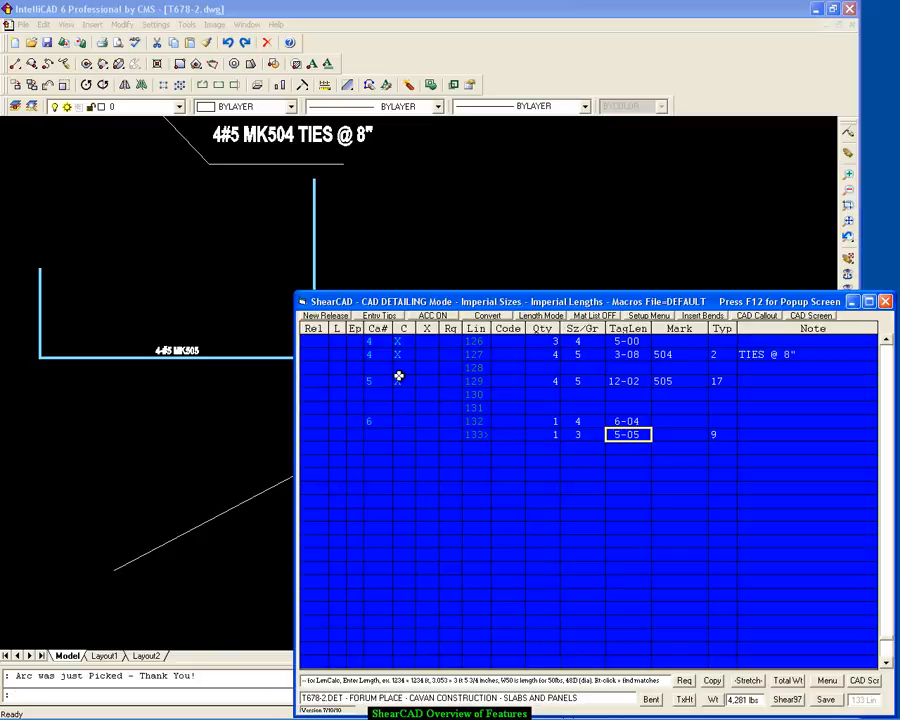
- Accept line 133's type 9 bend dimensions and next mark 303, declining to fill empty marks automatically without asking
{"action": "key", "text": "Return"}
{"action": "key", "text": "Return"}
{"action": "key", "text": "Return"}
{"action": "key", "text": "Return"}
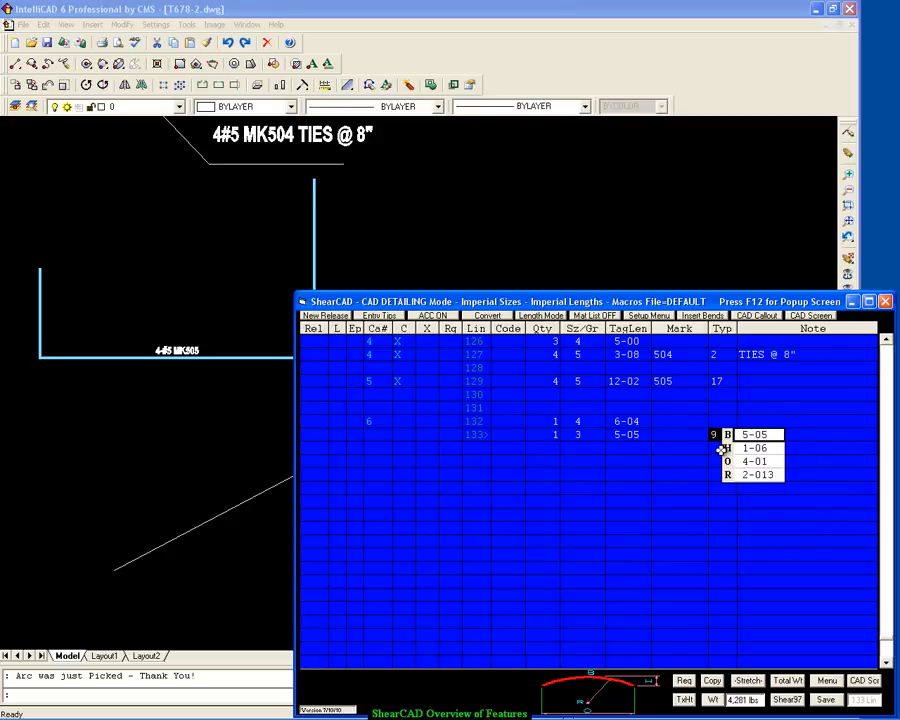
{"action": "key", "text": "Return"}
{"action": "key", "text": "Return"}
{"action": "key", "text": "Return"}
{"action": "key", "text": "Return"}
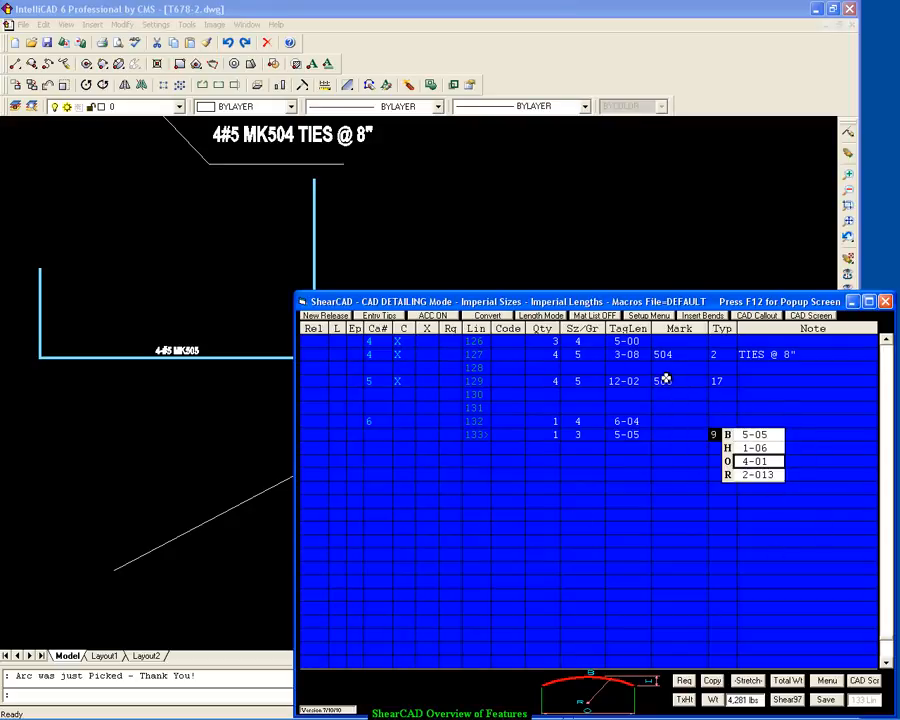
{"action": "key", "text": "Return"}
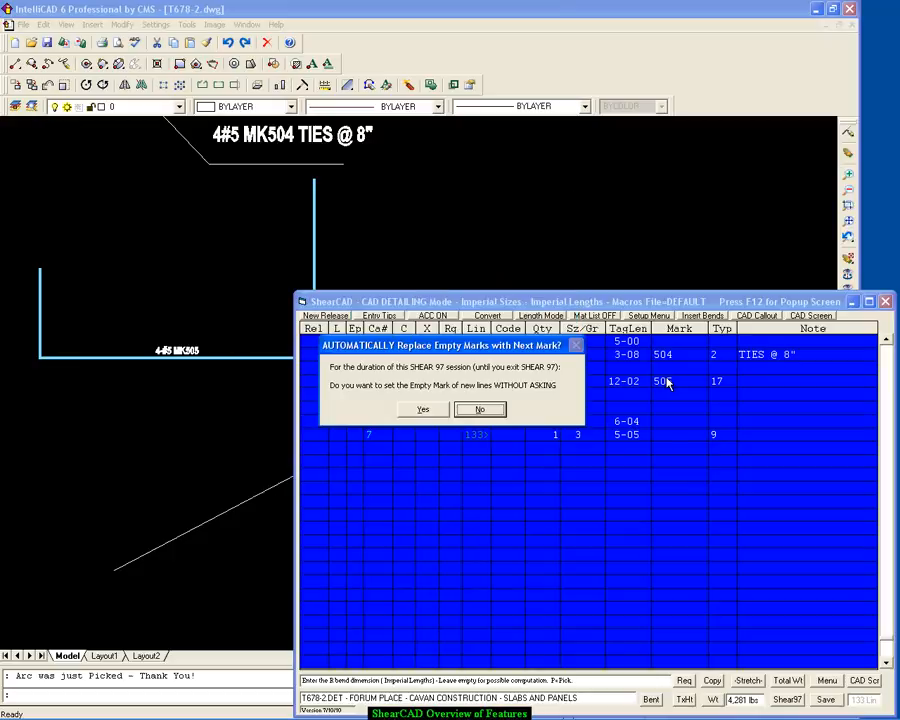
{"action": "key", "text": "Return"}
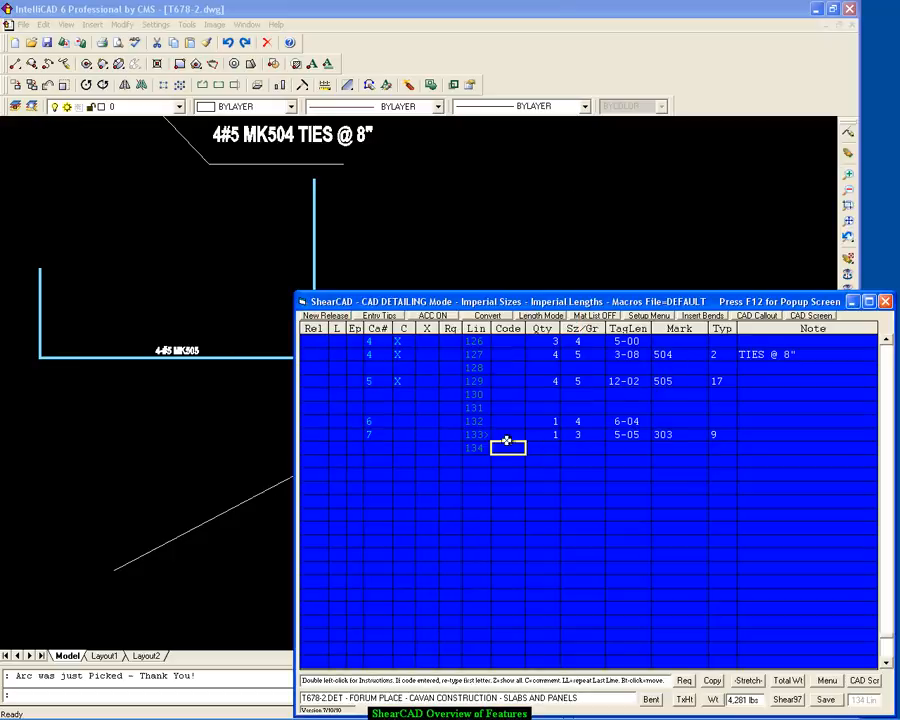
- Enter quantity 1 of size 5 on line 134 with the length picked from the right arc
{"action": "key", "text": "Return"}
{"action": "type", "text": "1"}
{"action": "key", "text": "Return"}
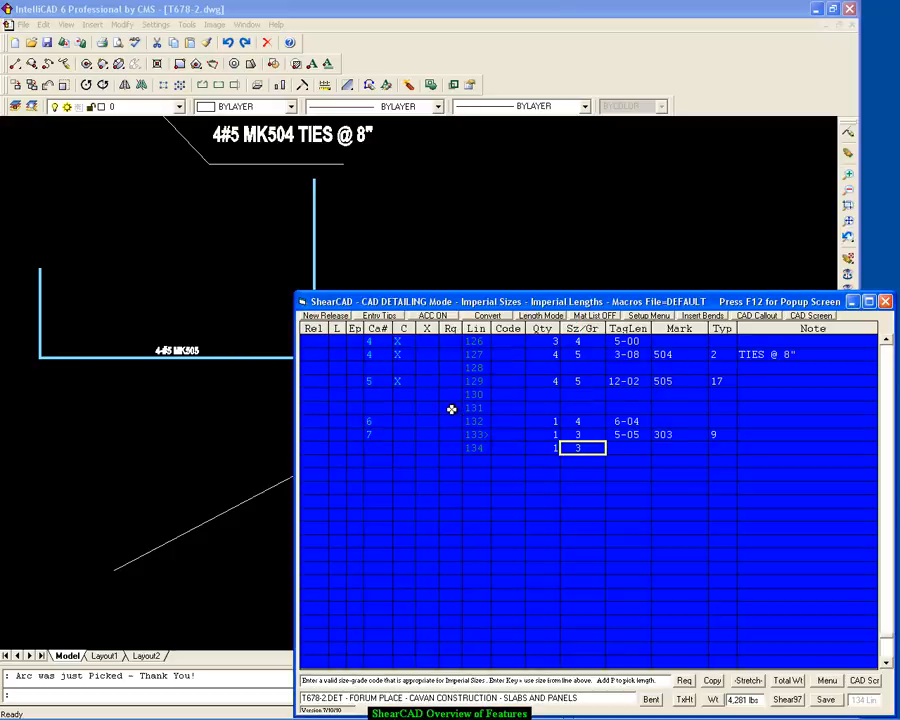
{"action": "type", "text": "5P"}
{"action": "key", "text": "Return"}
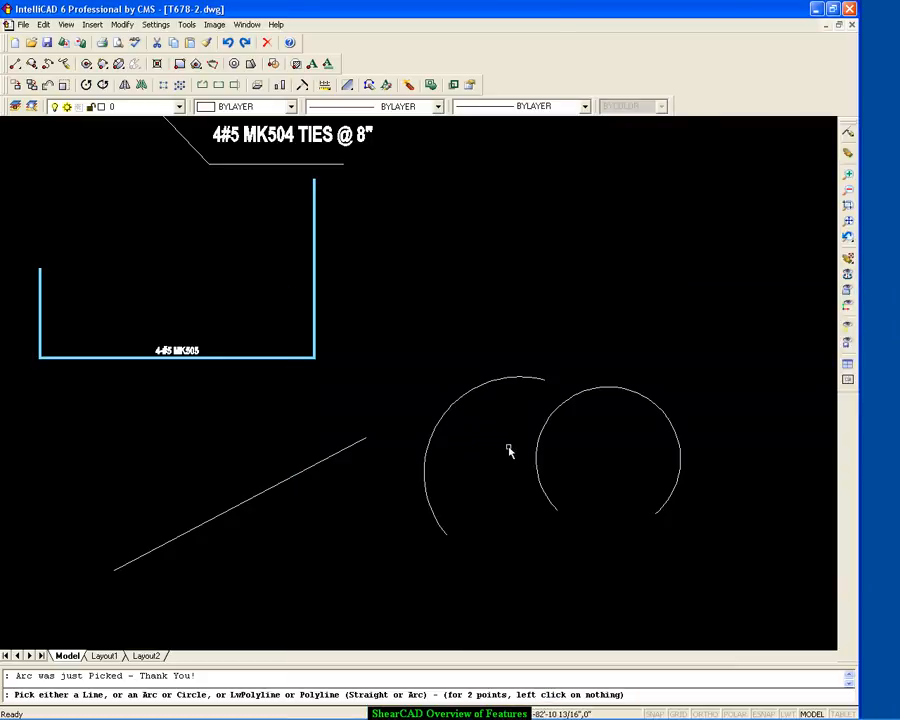
{"action": "left_click", "coordinate": [544, 427]}
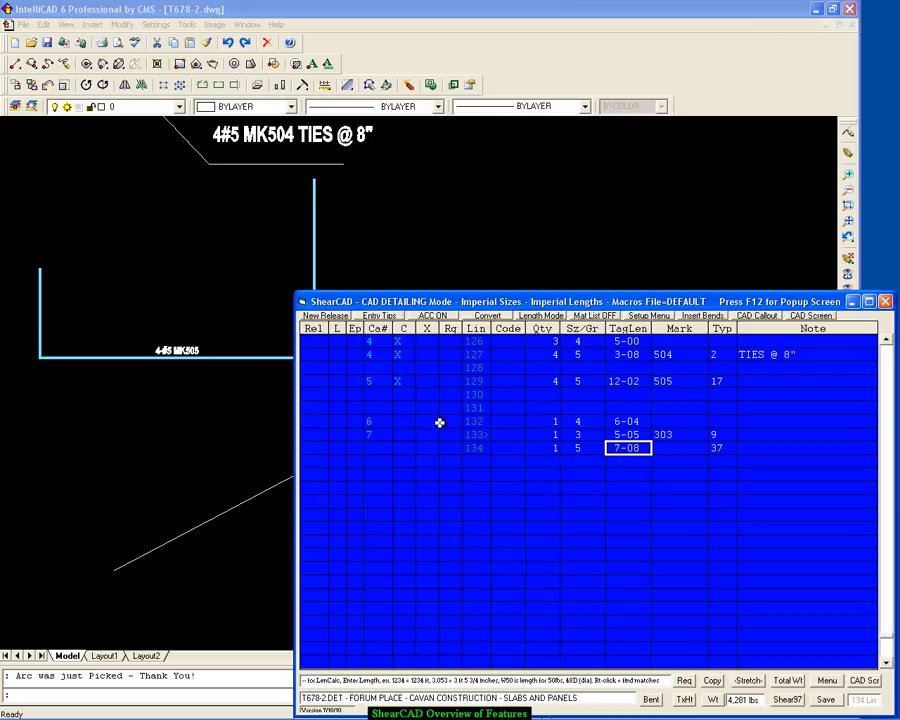
- Accept line 134's type 37 bend dimensions and generate the next mark within the bar size
{"action": "key", "text": "Return"}
{"action": "key", "text": "Return"}
{"action": "key", "text": "Return"}
{"action": "key", "text": "Return"}
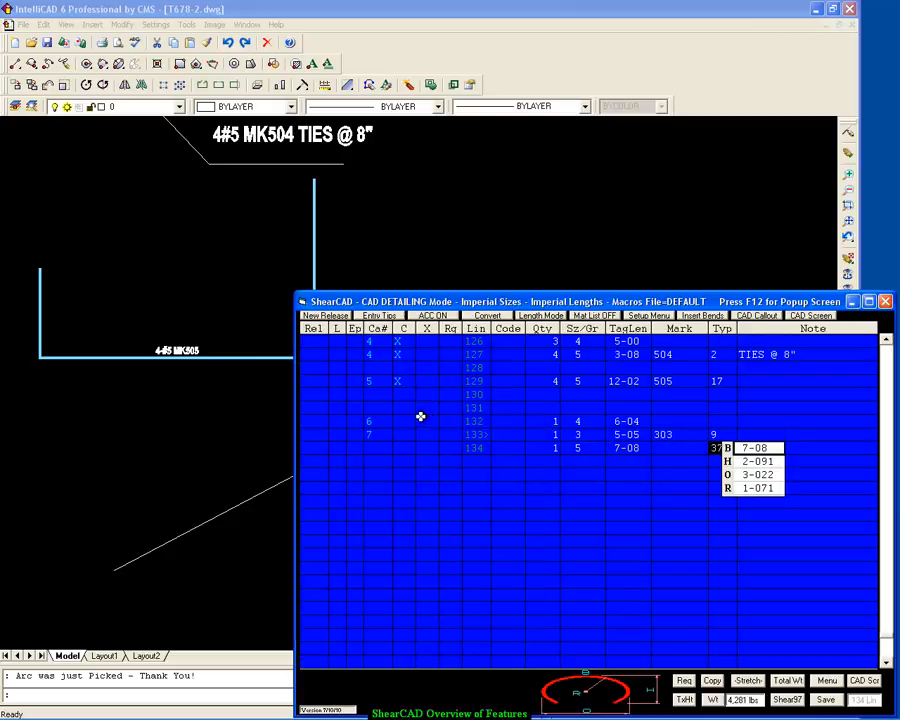
{"action": "key", "text": "Return"}
{"action": "key", "text": "Return"}
{"action": "key", "text": "Return"}
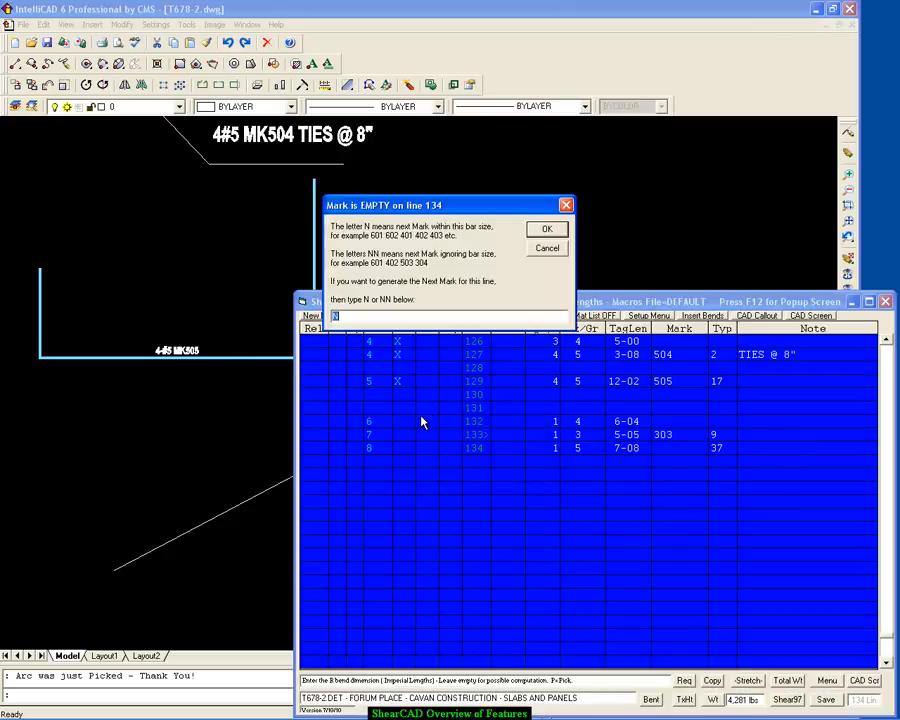
{"action": "key", "text": "Return"}
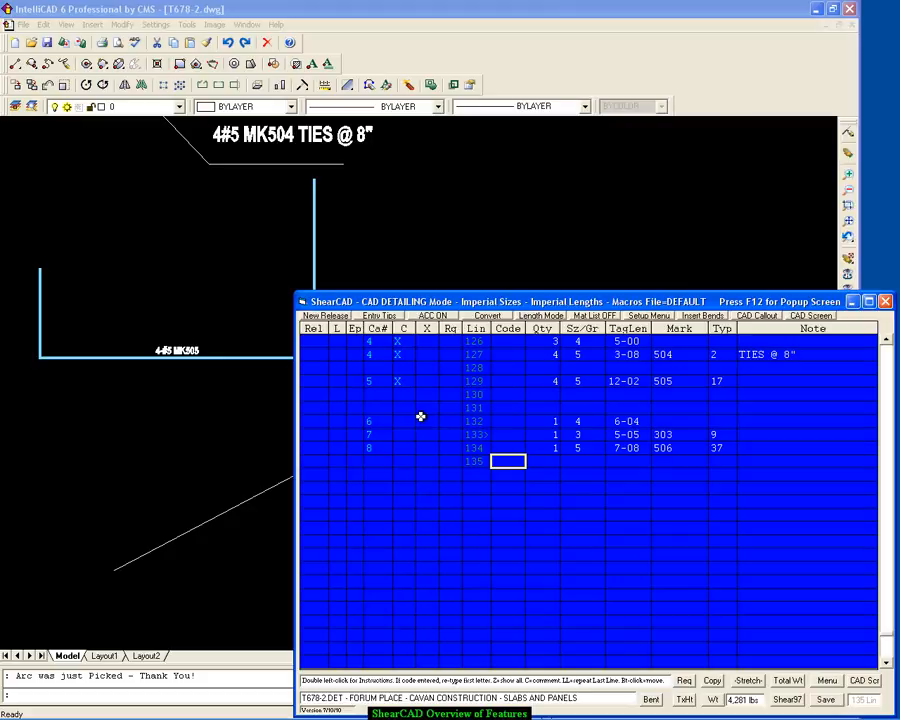
- Calculate line 135's quantity for a manually entered area 275-00 long and 225-00 wide, with 4-00 spacing both ways
{"action": "type", "text": "Q"}
{"action": "key", "text": "Left"}
{"action": "key", "text": "space"}
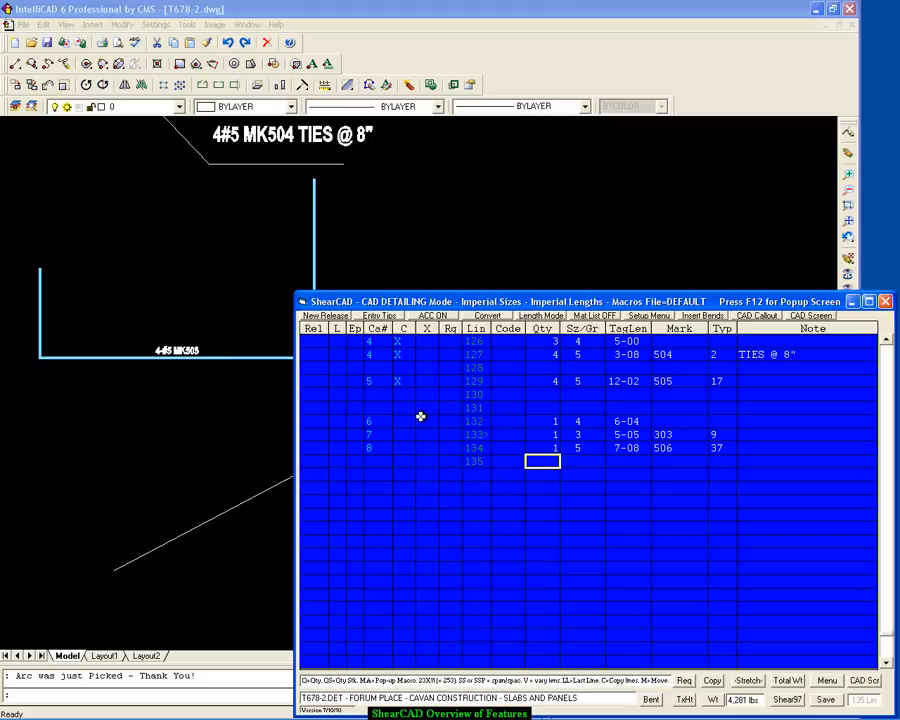
{"action": "type", "text": "Q"}
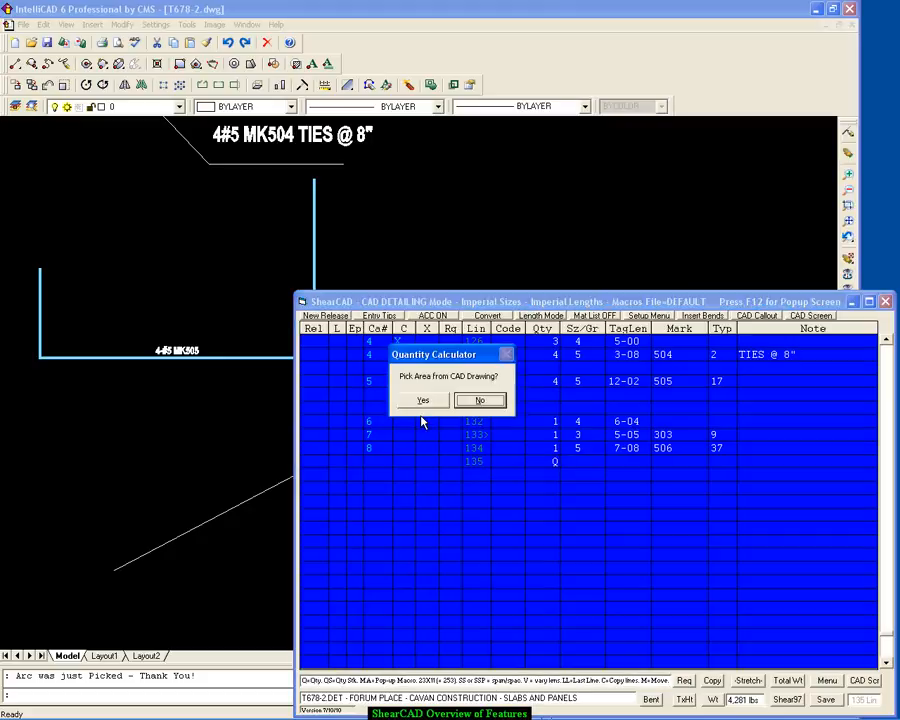
{"action": "left_click", "coordinate": [477, 401]}
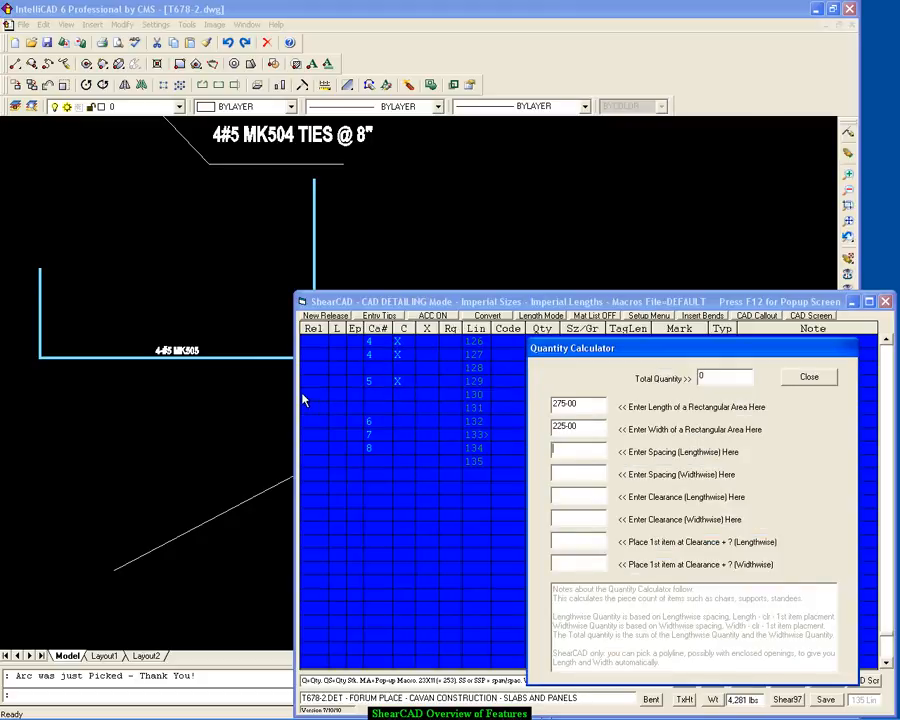
{"action": "key", "text": "Return"}
{"action": "type", "text": "4-00"}
{"action": "key", "text": "Return"}
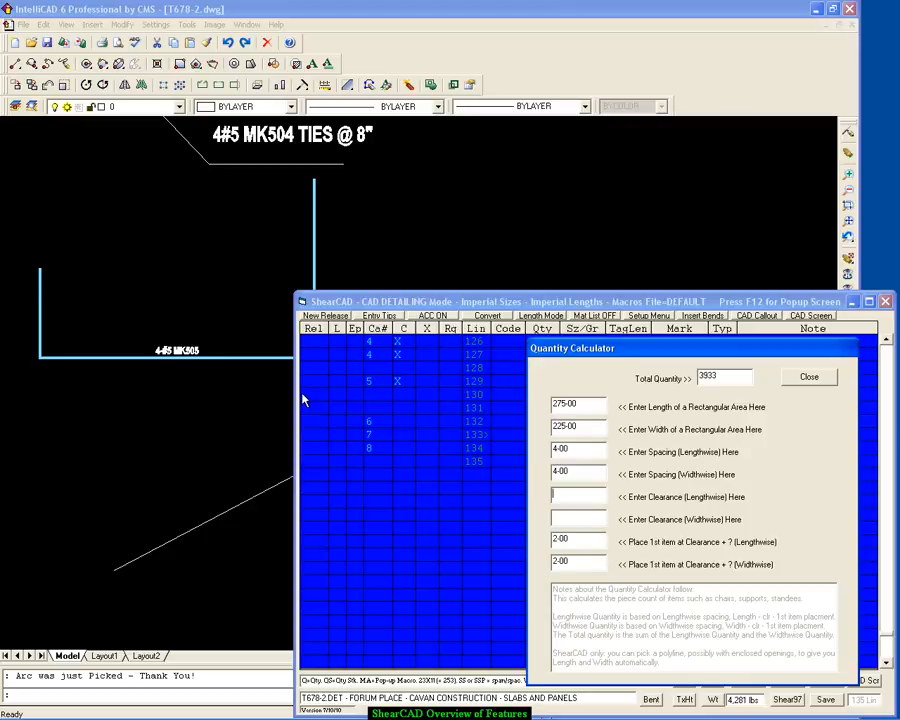
{"action": "key", "text": "Return"}
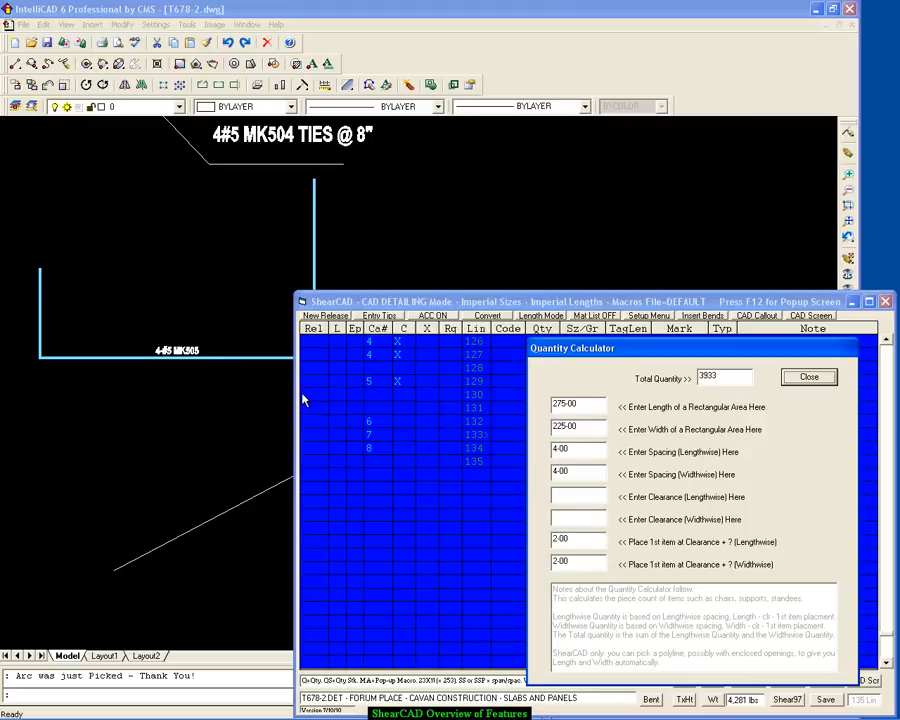
- Accept the calculated quantity and enter size HC on line 135, leaving the length, mark and note blank
{"action": "key", "text": "Return"}
{"action": "type", "text": "HC"}
{"action": "key", "text": "Return"}
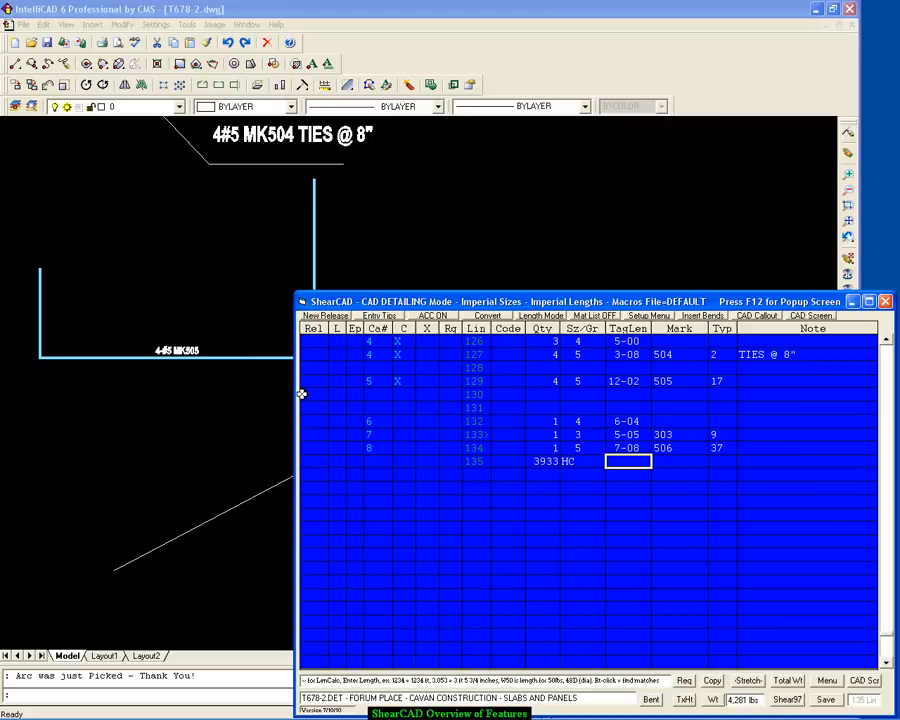
{"action": "key", "text": "Return"}
{"action": "key", "text": "Return"}
{"action": "key", "text": "Return"}
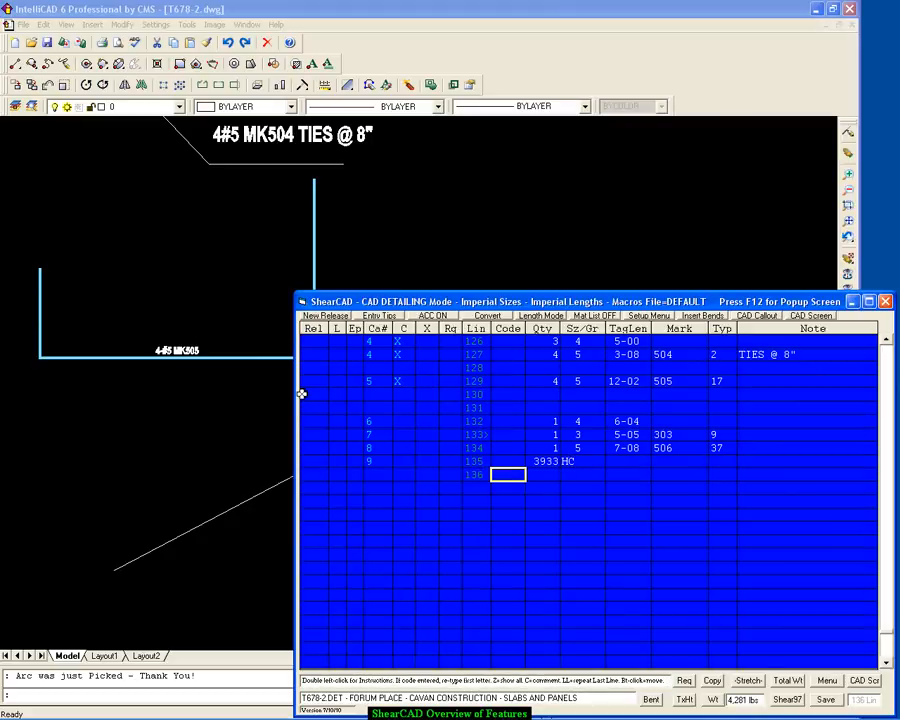
- Delete the HC entry on line 135
{"action": "key", "text": "Up"}
{"action": "key", "text": "Left"}
{"action": "key", "text": "Delete"}
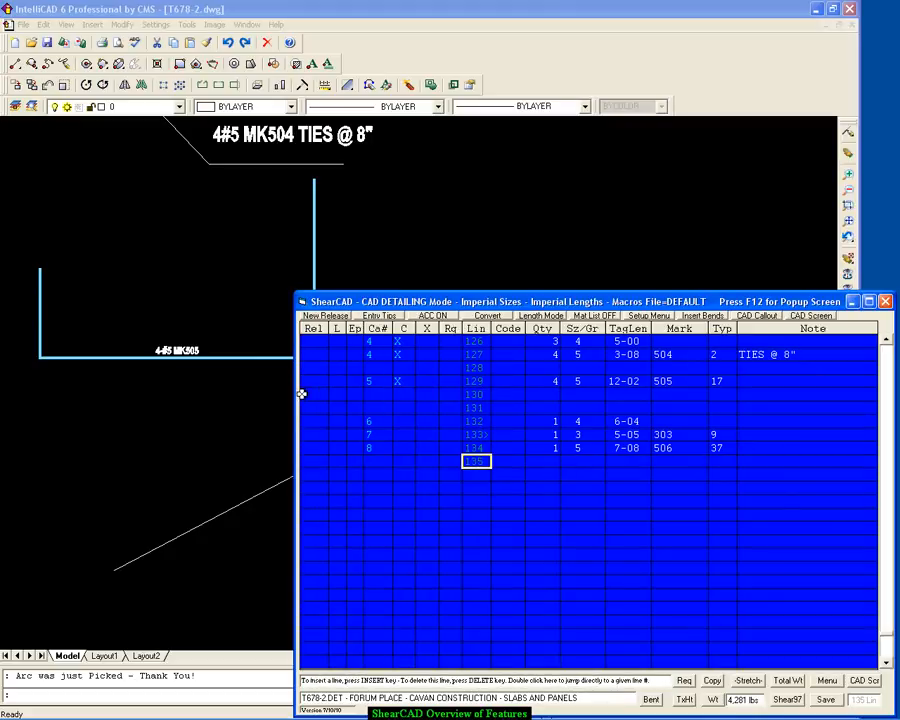
- Draw a closed six-sided polyline enclosing about 515 sq ft below the diagonal line and the arcs, with ortho on for its last sides
{"action": "left_click", "coordinate": [360, 264]}
{"action": "scroll", "coordinate": [380, 260], "scroll_direction": "down", "scroll_amount": 3}
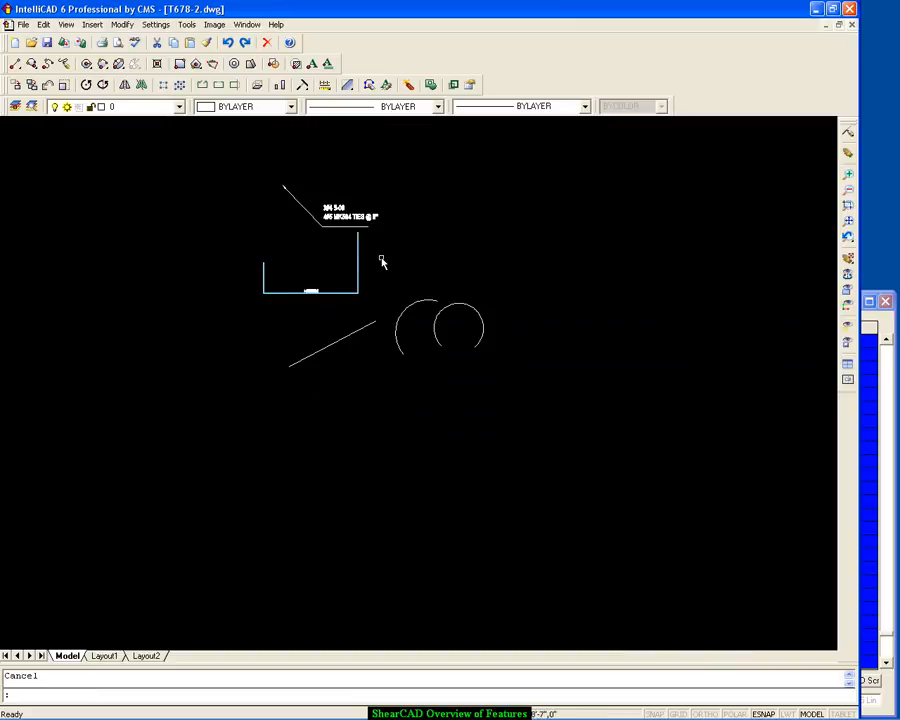
{"action": "left_click", "coordinate": [31, 63]}
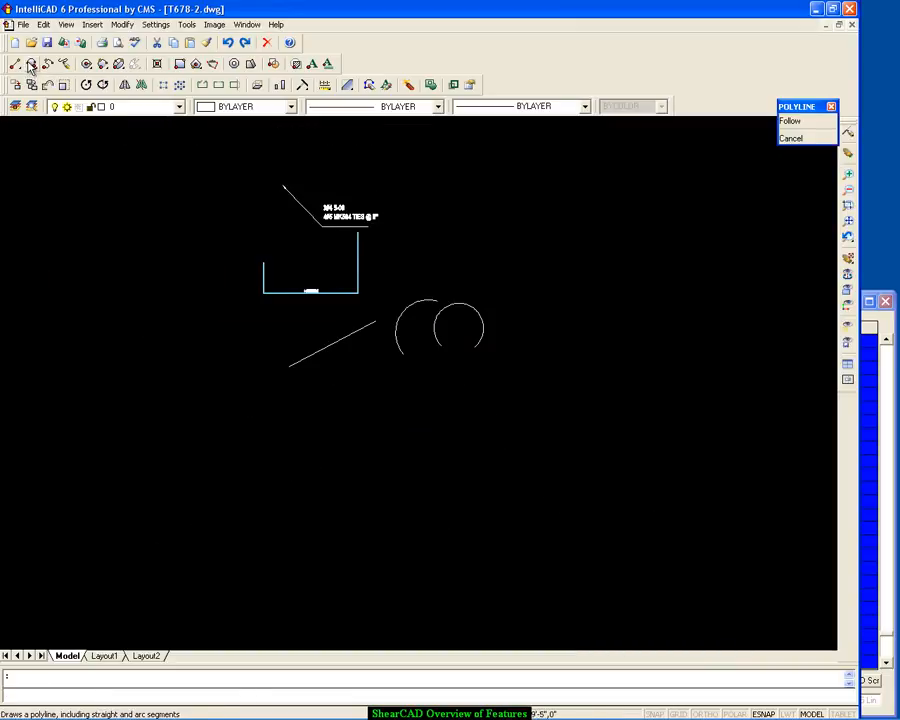
{"action": "left_click", "coordinate": [137, 595]}
{"action": "left_click", "coordinate": [258, 451]}
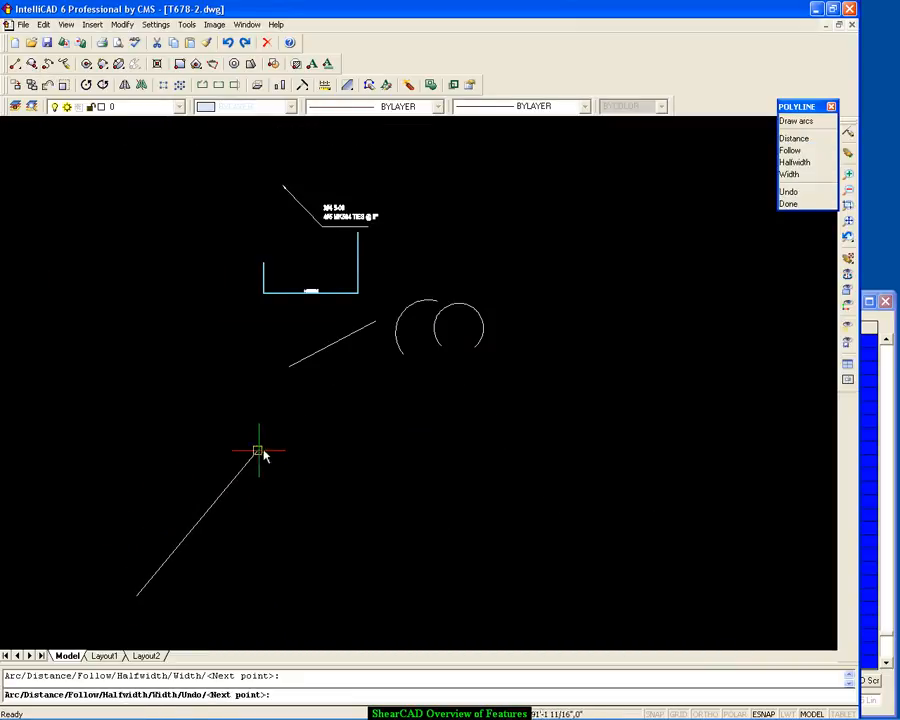
{"action": "left_click", "coordinate": [678, 354]}
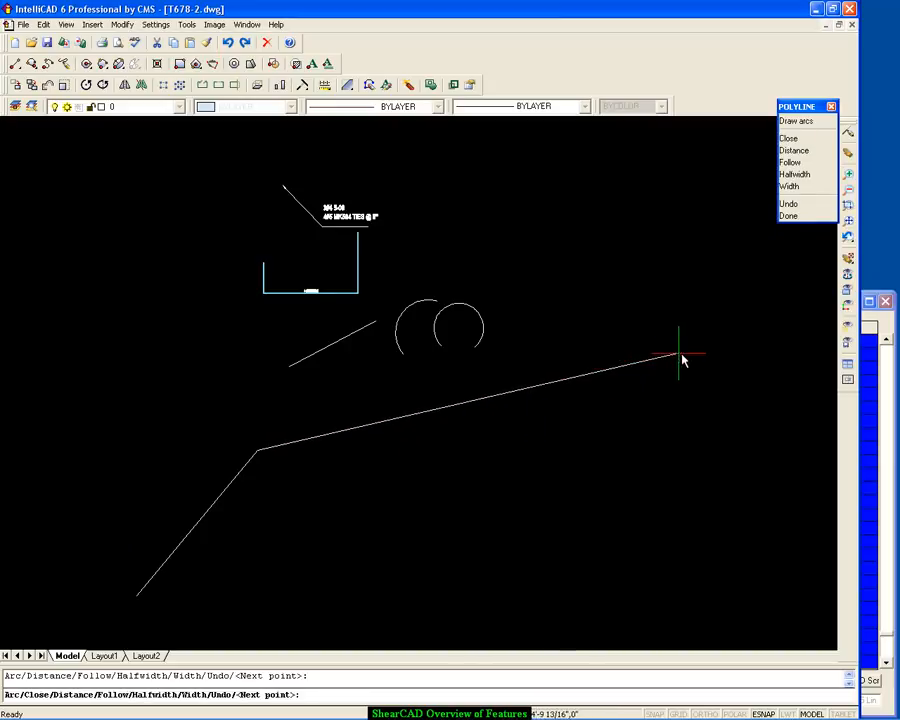
{"action": "left_click", "coordinate": [800, 527]}
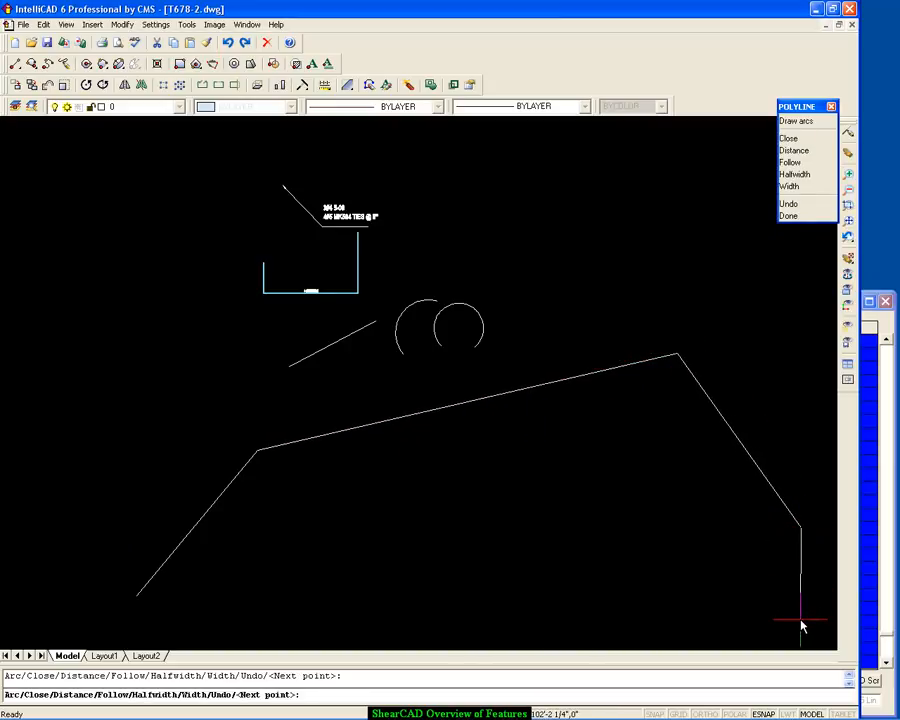
{"action": "key", "text": "F8"}
{"action": "left_click", "coordinate": [800, 620]}
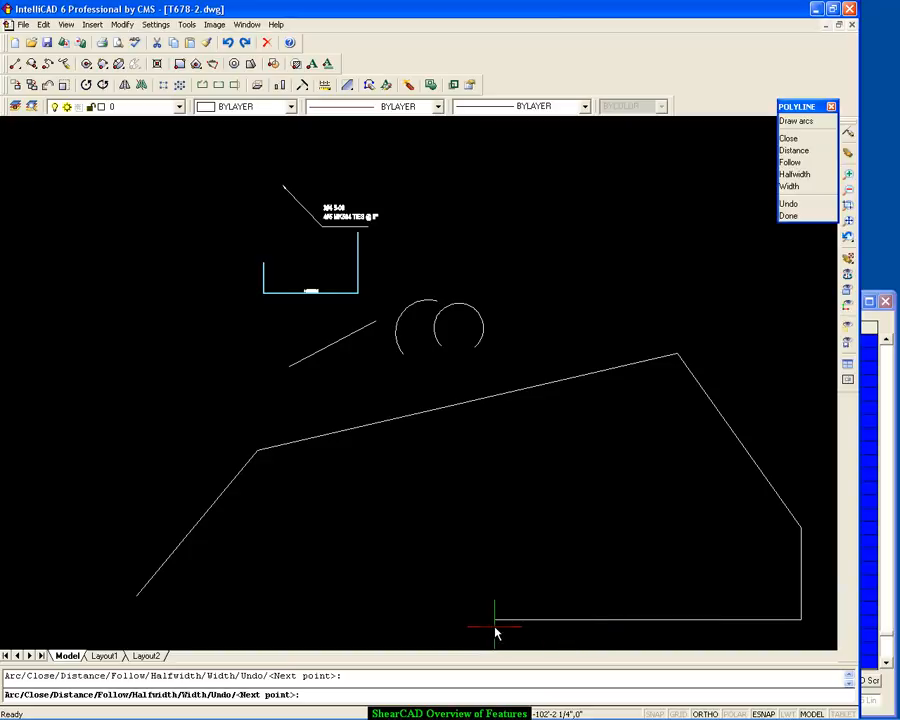
{"action": "type", "text": "C"}
{"action": "key", "text": "Return"}
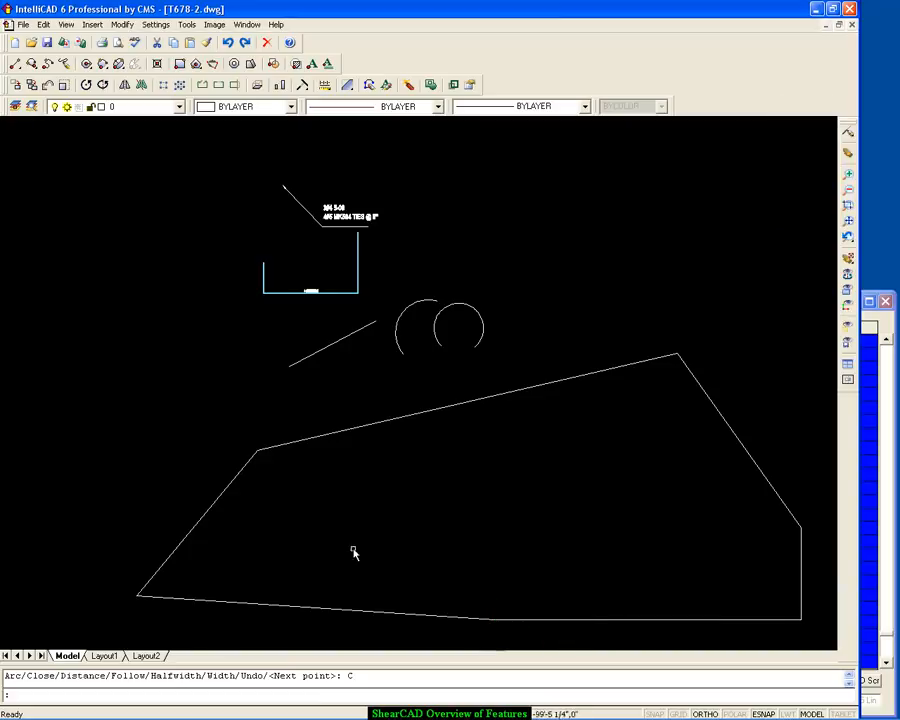
- Draw two rectangular openings inside the polyline, a smaller one near its left end and a larger one near its right, about 30 sq ft together
{"action": "left_click", "coordinate": [180, 63]}
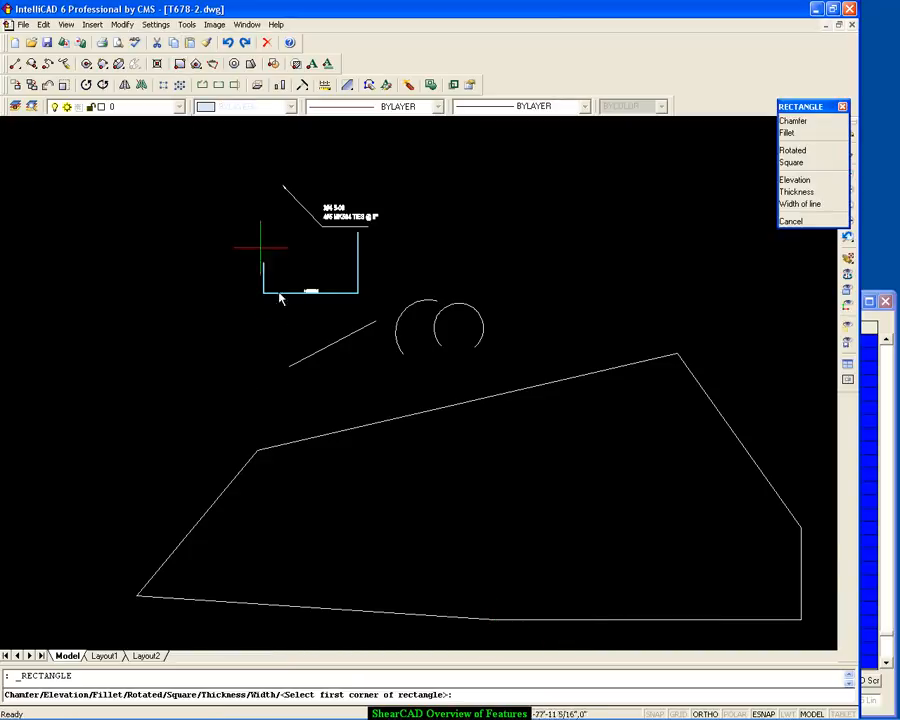
{"action": "left_click", "coordinate": [316, 518]}
{"action": "left_click", "coordinate": [367, 484]}
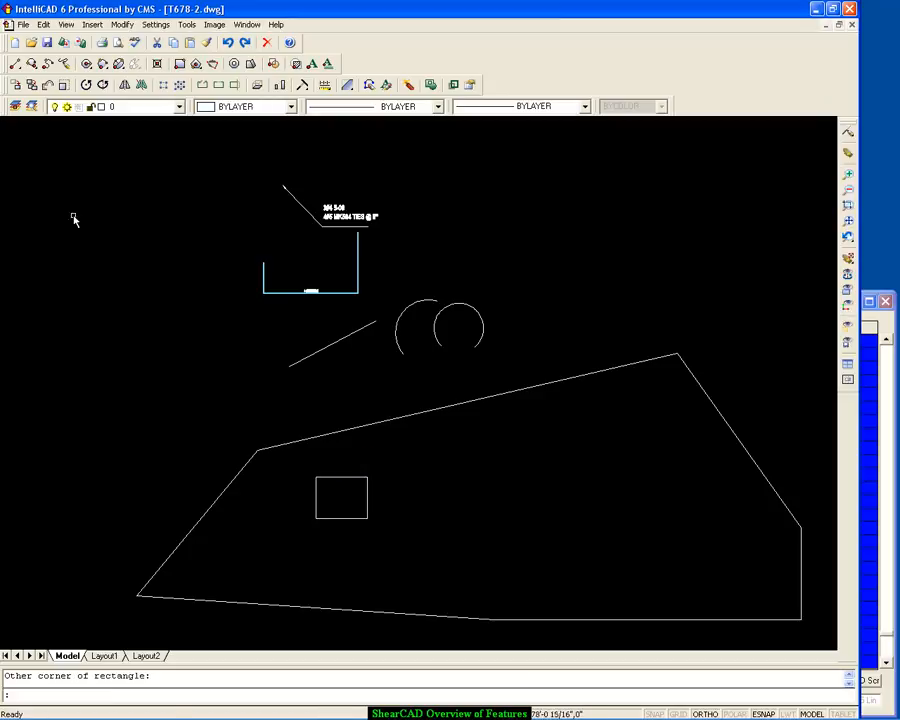
{"action": "left_click", "coordinate": [180, 63]}
{"action": "left_click", "coordinate": [611, 560]}
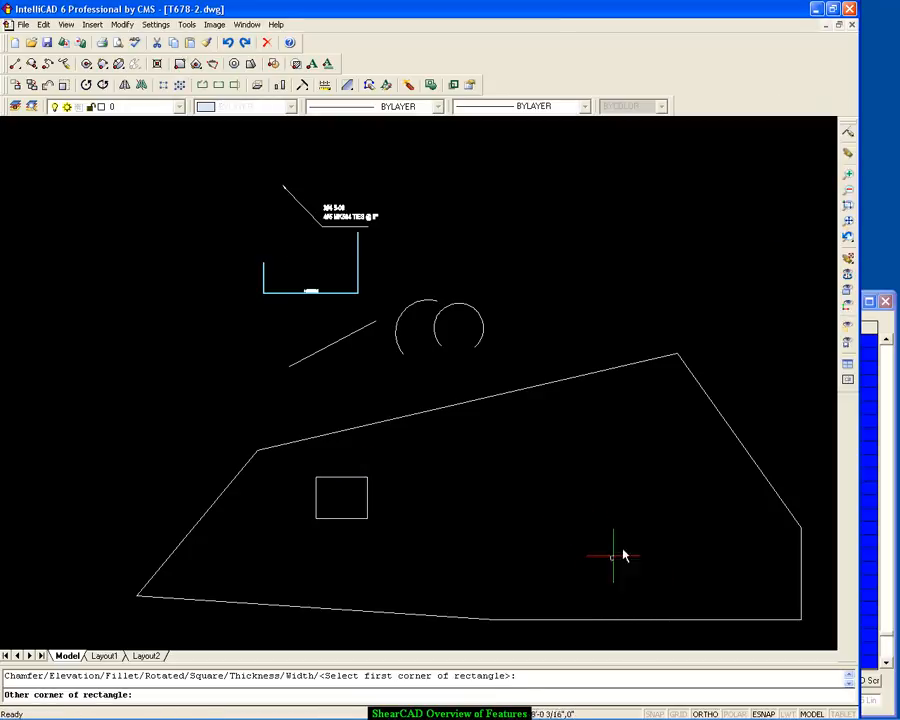
{"action": "left_click", "coordinate": [691, 501]}
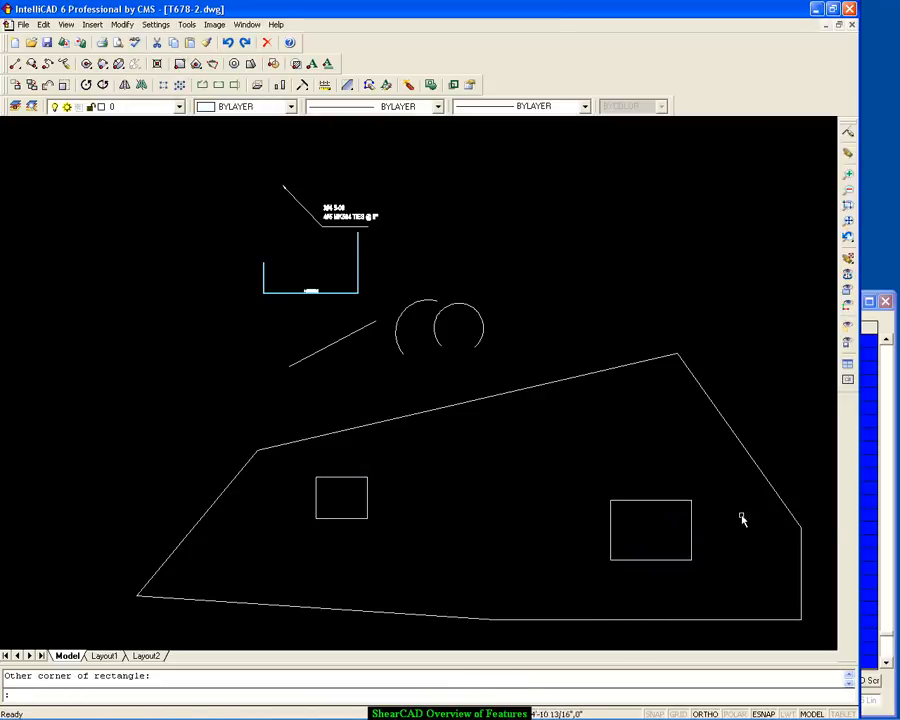
- Start the quantity calculation on line 135 with the area picked from the six-sided polyline, accepting the suggested 22-00 length and width
{"action": "left_click", "coordinate": [865, 466]}
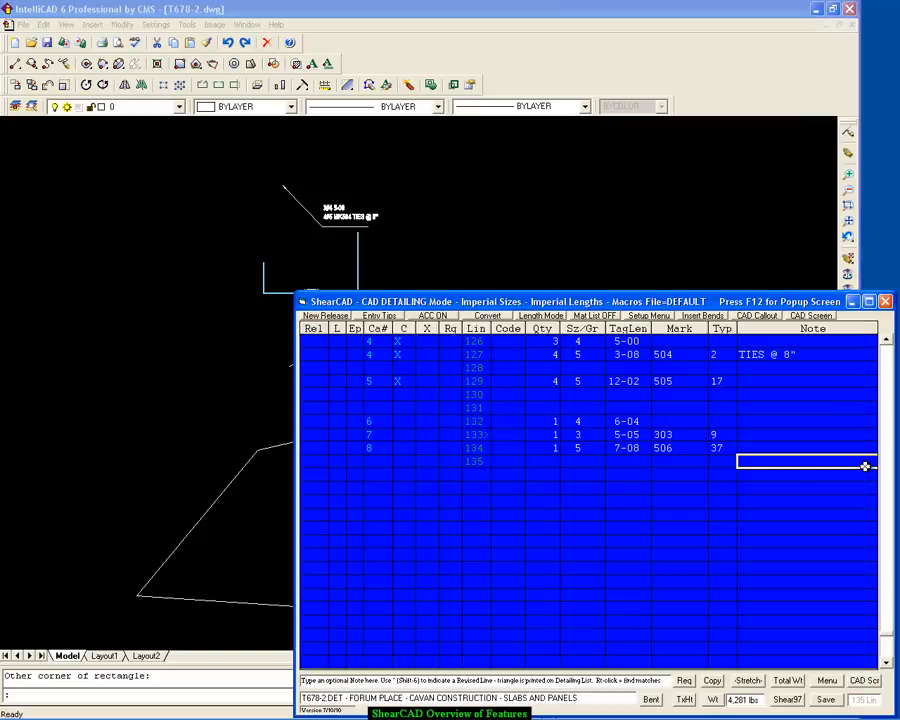
{"action": "left_click", "coordinate": [541, 460]}
{"action": "type", "text": "Q"}
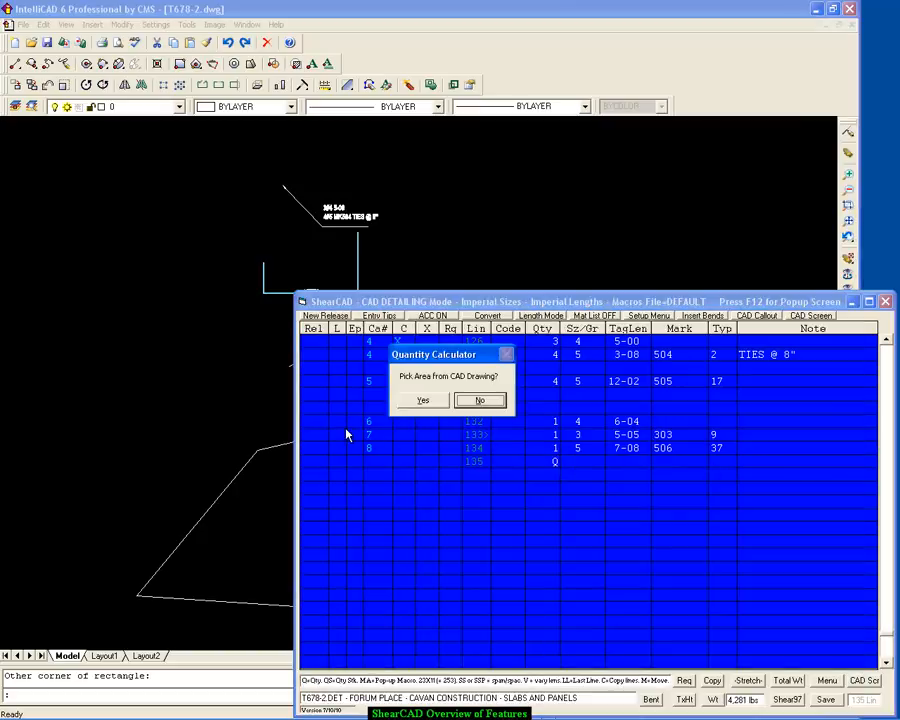
{"action": "left_click", "coordinate": [423, 400]}
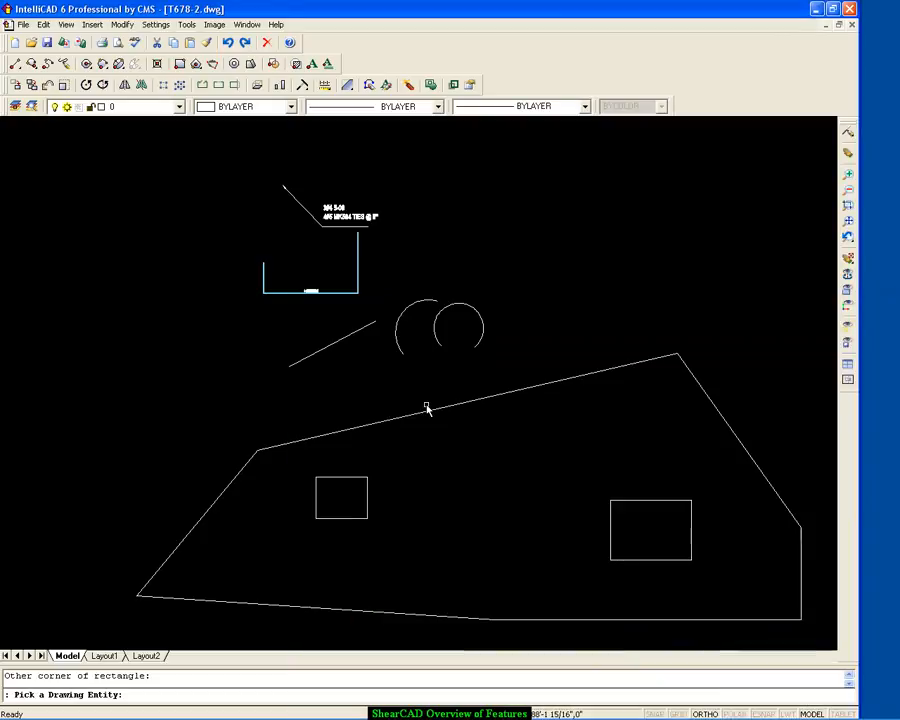
{"action": "left_click", "coordinate": [414, 417]}
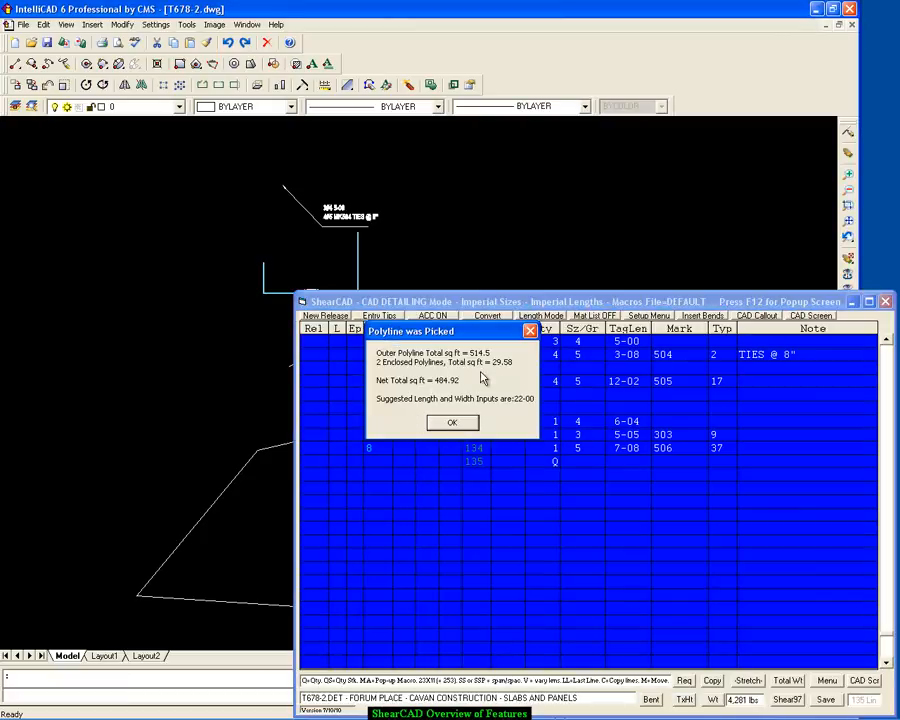
{"action": "left_click", "coordinate": [452, 422]}
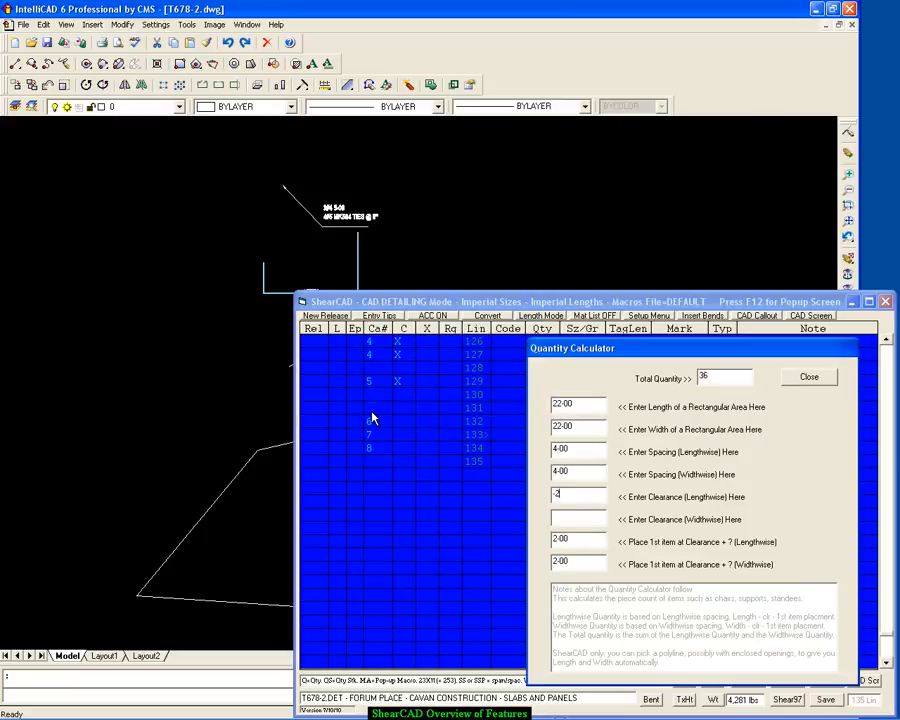
- Calculate the quantity with 4-00 spacing and 0-02 clearance both ways, and complete line 135 with size HC
{"action": "key", "text": "Tab"}
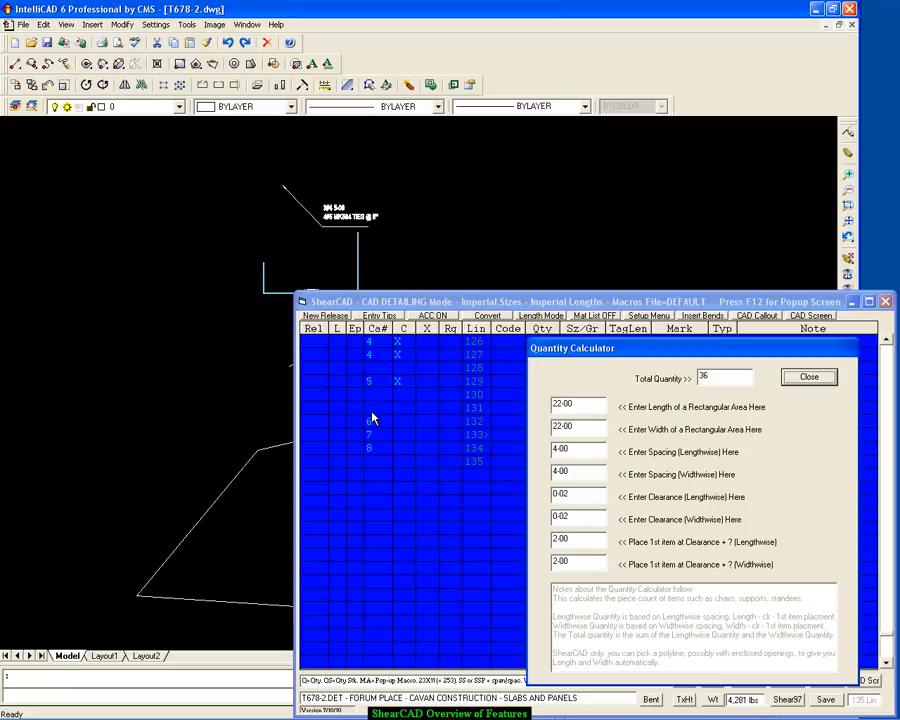
{"action": "key", "text": "Return"}
{"action": "type", "text": "HC"}
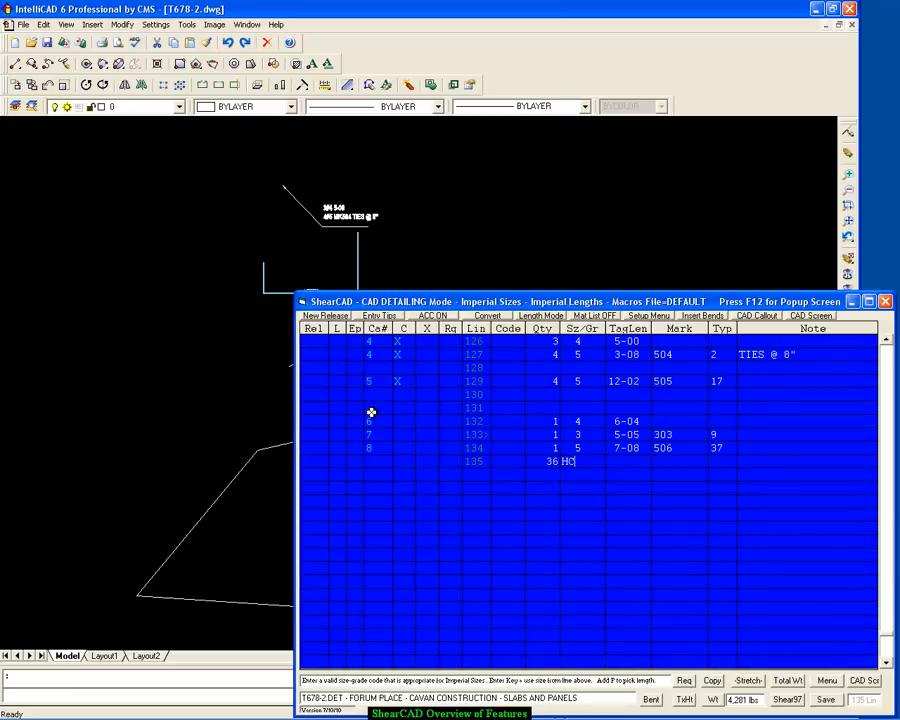
{"action": "key", "text": "Return"}
{"action": "key", "text": "Return"}
{"action": "key", "text": "Return"}
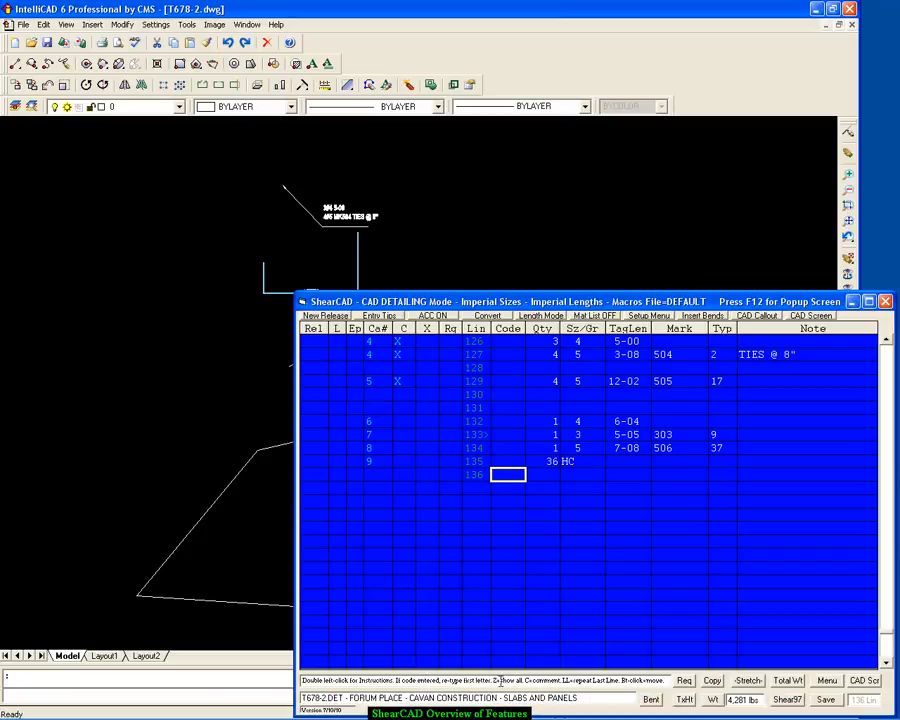
- Show the list of all available detailing codes on line 136
{"action": "left_click_drag", "start_coordinate": [491, 681], "coordinate": [495, 681]}
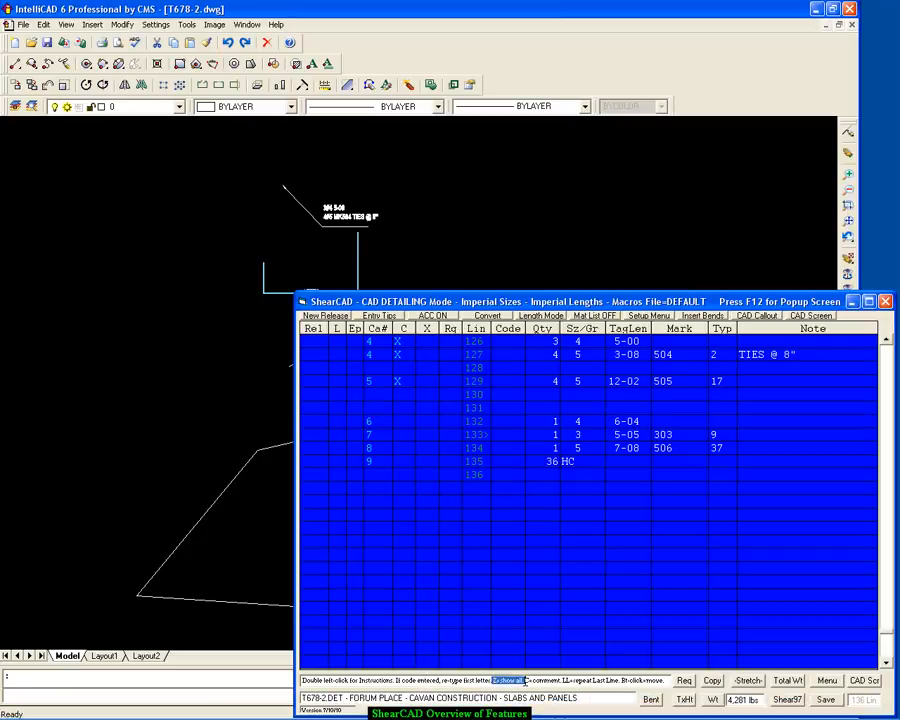
{"action": "left_click", "coordinate": [518, 472]}
{"action": "type", "text": "Z"}
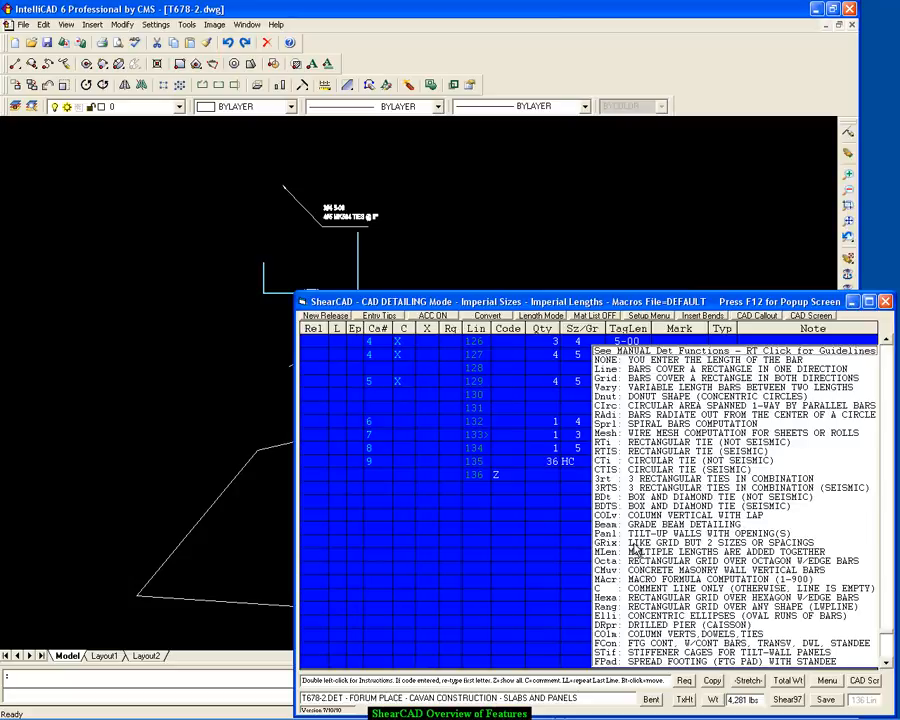
- Place a Bend Schedule Chart titled BEND SCHEDULE for lines 1 to 136 in the empty area beside the polyline, with sorted lines and boxes
{"action": "left_click", "coordinate": [545, 481]}
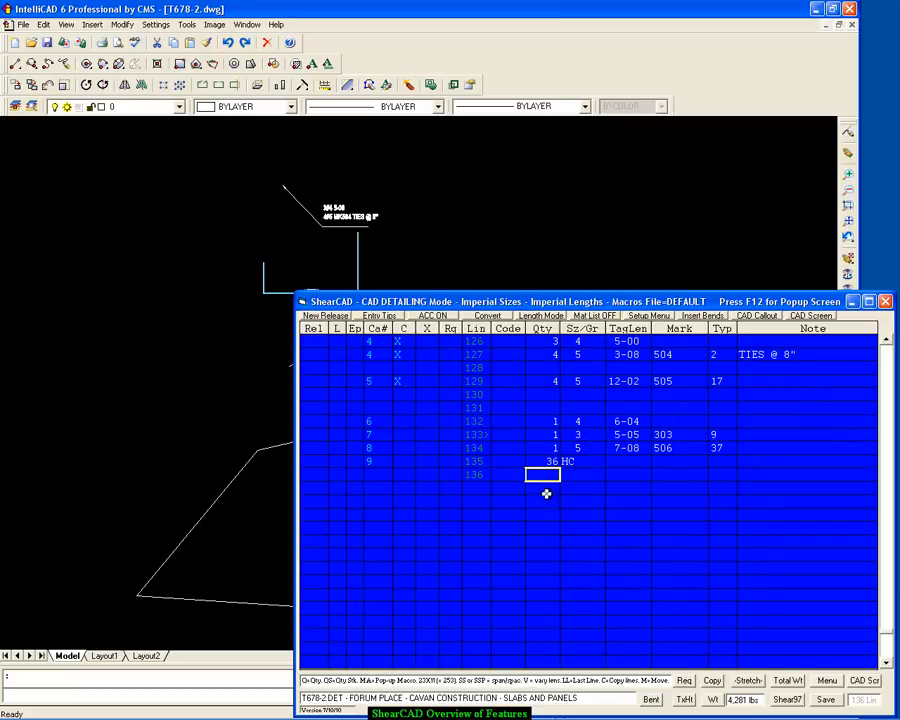
{"action": "left_click", "coordinate": [752, 316]}
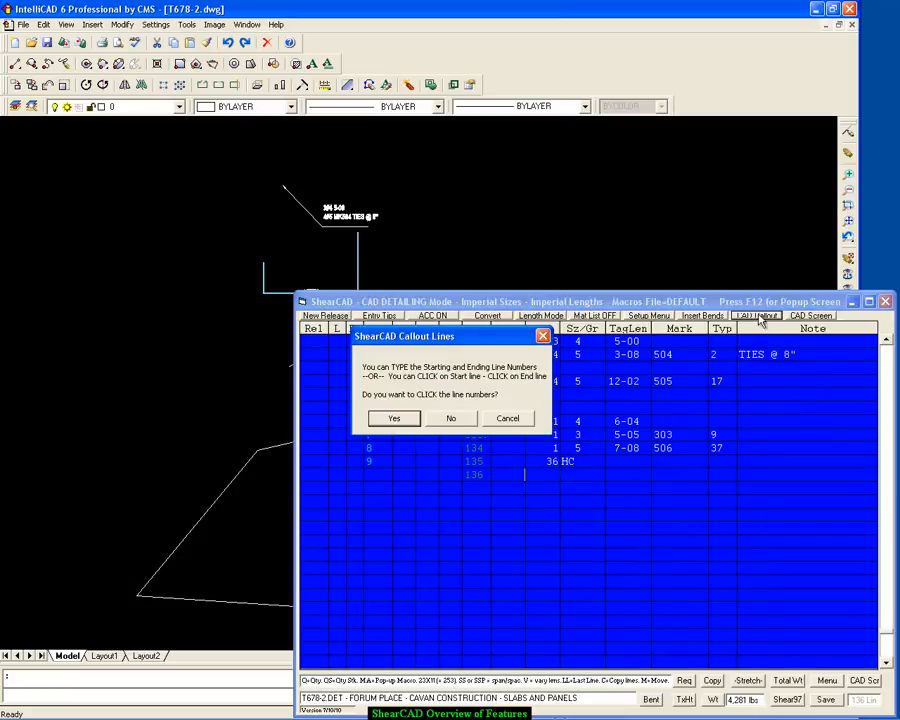
{"action": "left_click", "coordinate": [455, 420]}
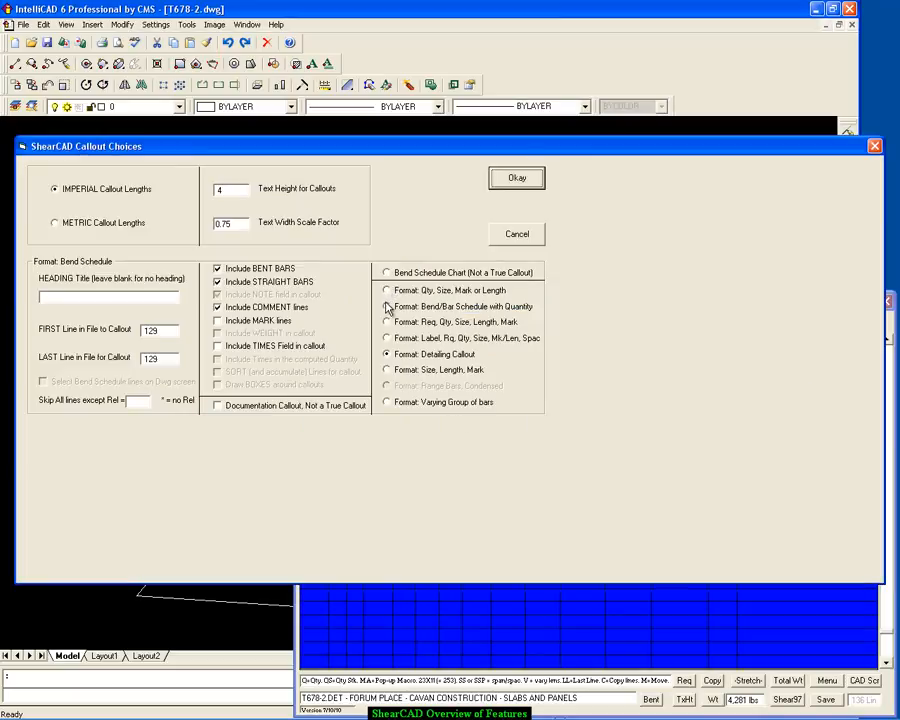
{"action": "left_click", "coordinate": [391, 272]}
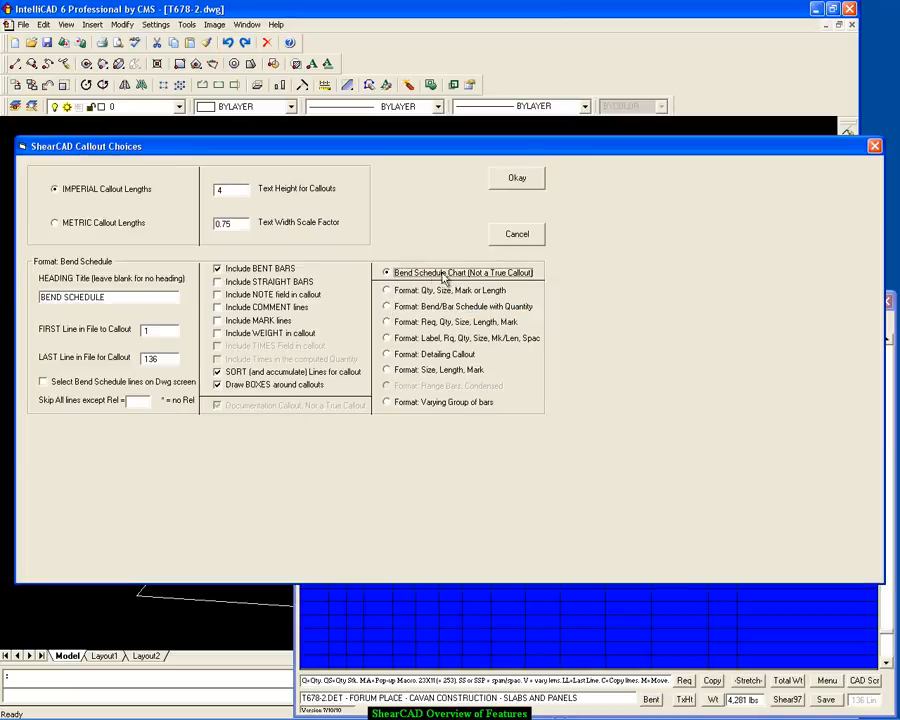
{"action": "left_click", "coordinate": [517, 181]}
{"action": "scroll", "coordinate": [520, 250], "scroll_direction": "down", "scroll_amount": 2}
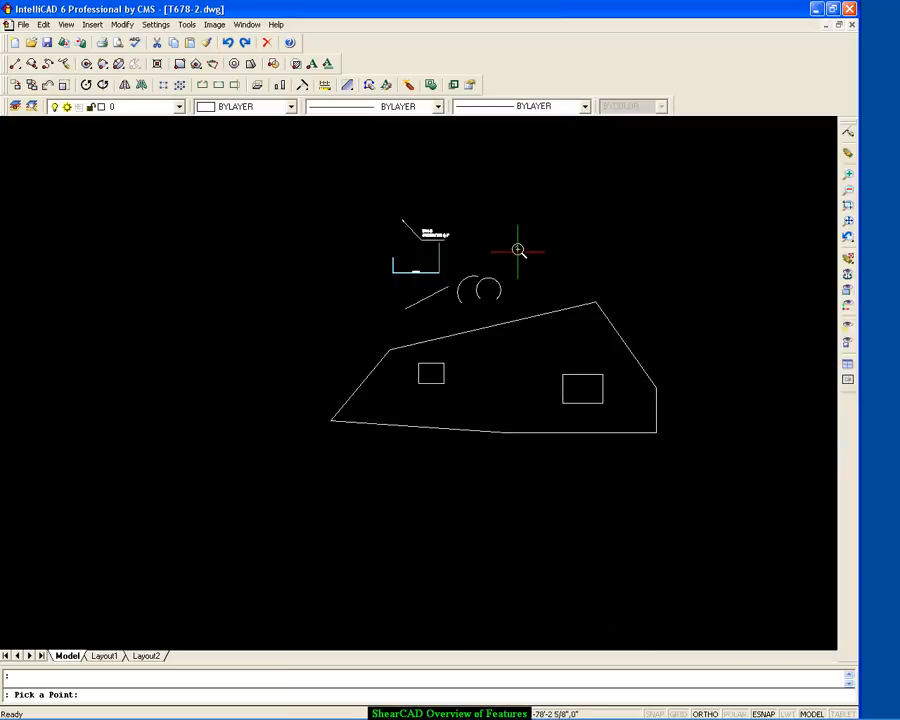
{"action": "scroll", "coordinate": [518, 250], "scroll_direction": "down", "scroll_amount": 1}
{"action": "left_click", "coordinate": [111, 407]}
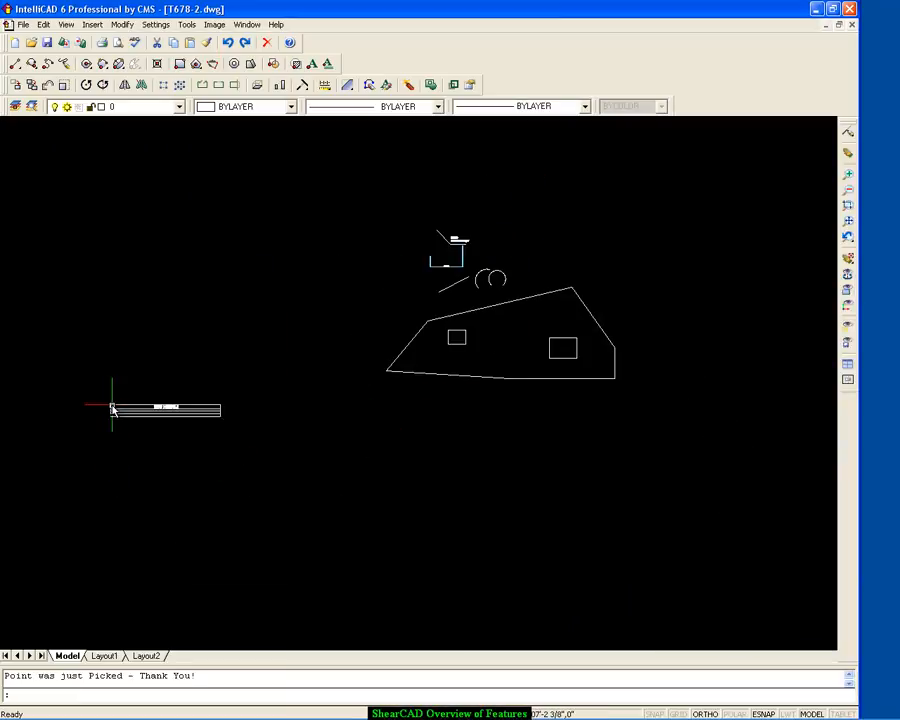
{"action": "scroll", "coordinate": [173, 388], "scroll_direction": "up", "scroll_amount": 3}
{"action": "middle_click_drag", "start_coordinate": [173, 388], "coordinate": [354, 257]}
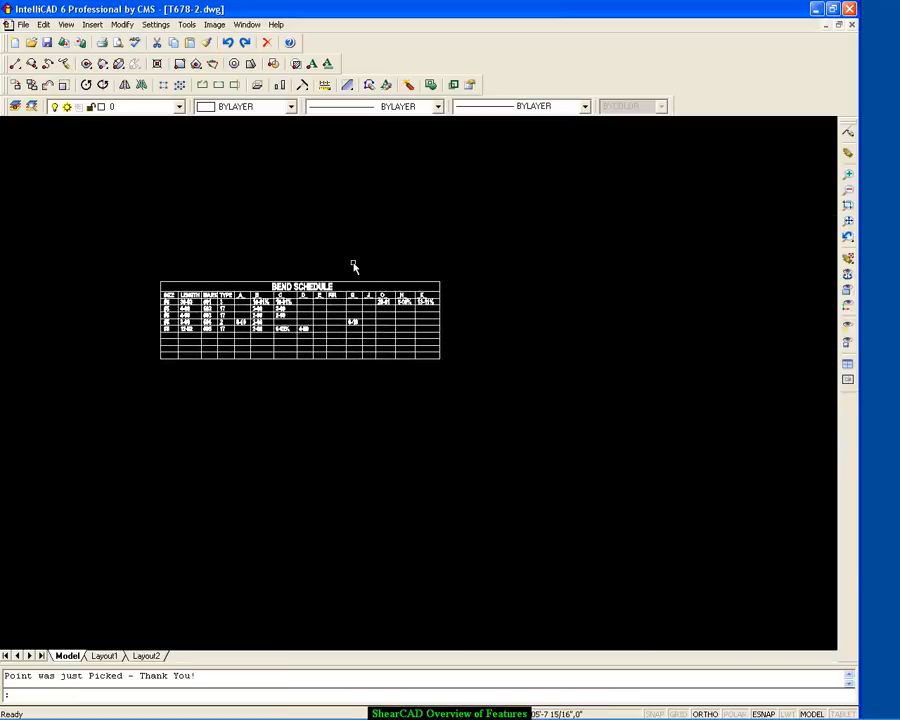
{"action": "scroll", "coordinate": [354, 265], "scroll_direction": "up", "scroll_amount": 2}
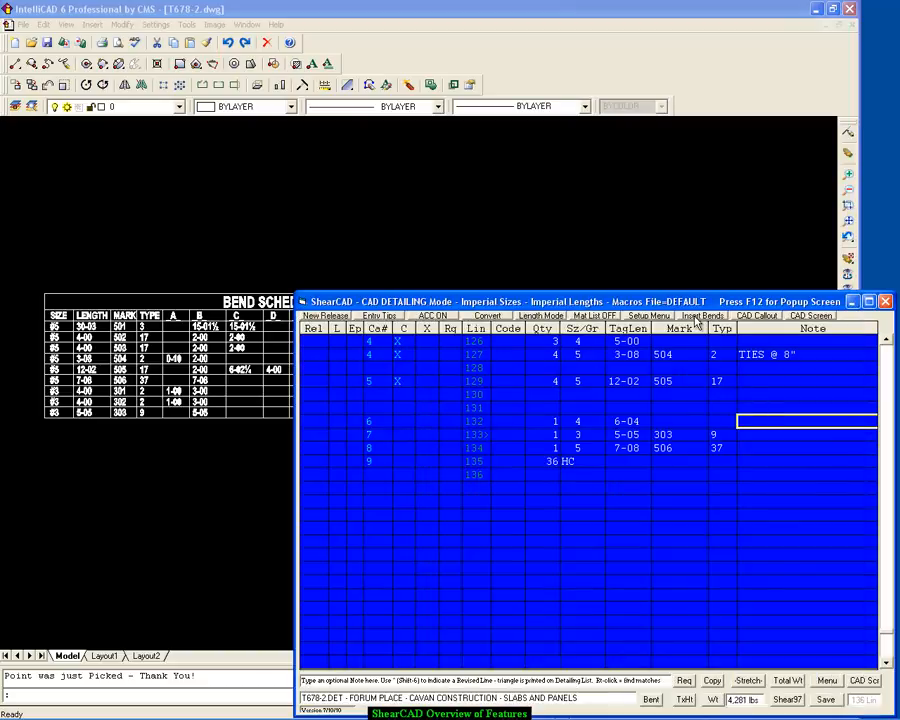
- Insert bend type pictures for lines 1 to 136 below the bend schedule, with 2 bend types per row
{"action": "left_click", "coordinate": [699, 316]}
{"action": "left_click", "coordinate": [546, 186]}
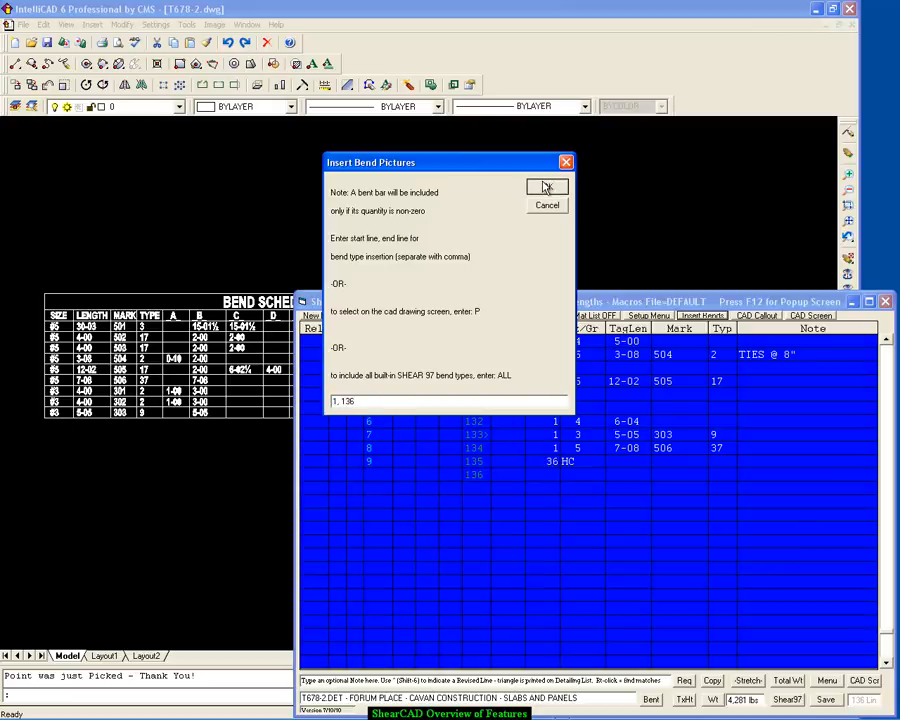
{"action": "left_click", "coordinate": [480, 418]}
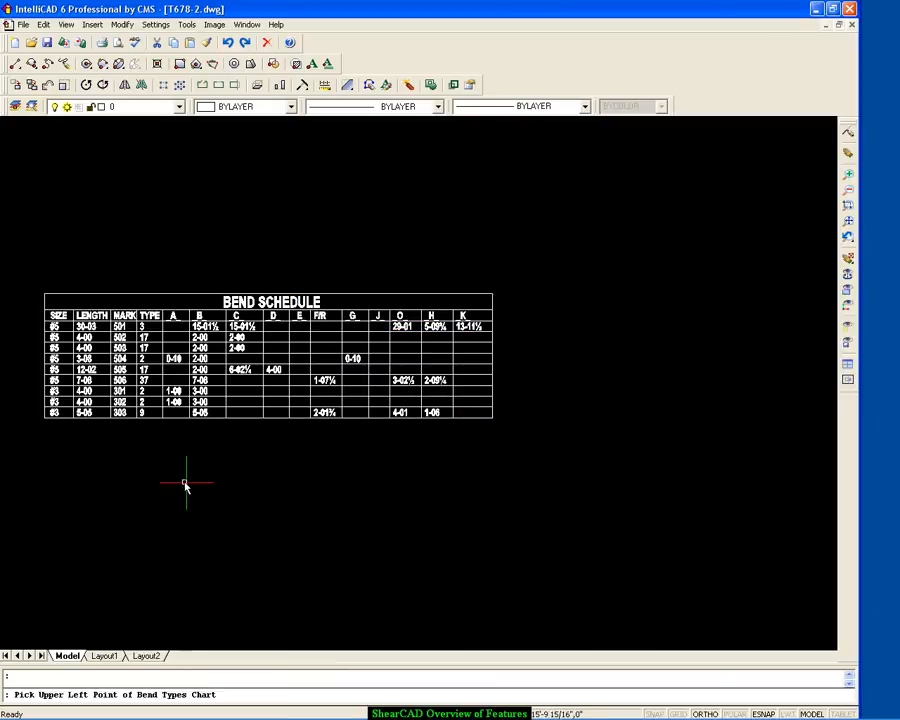
{"action": "left_click", "coordinate": [137, 486]}
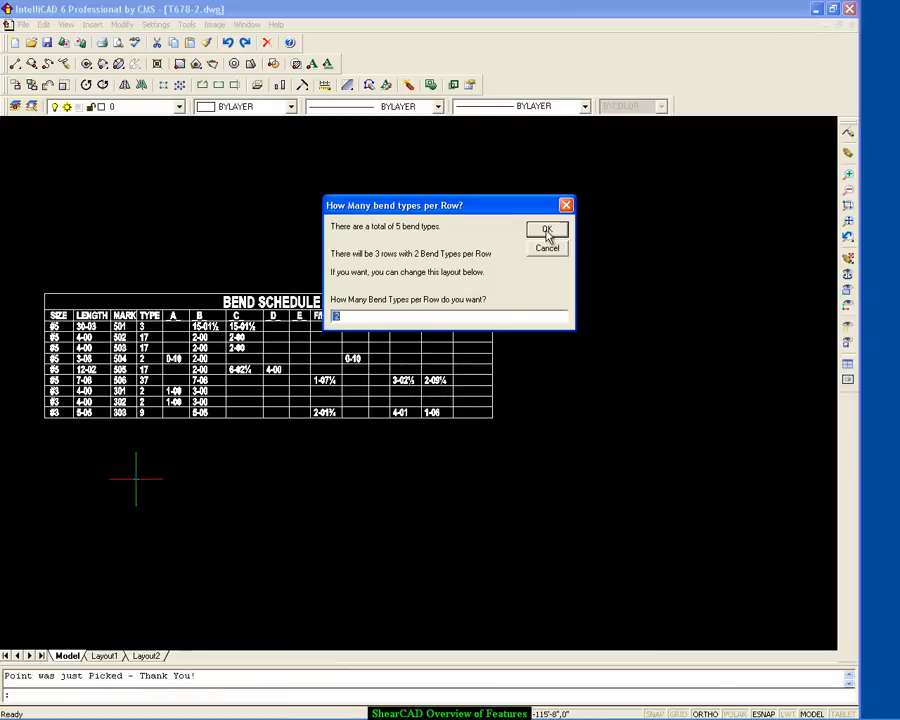
{"action": "left_click", "coordinate": [547, 232]}
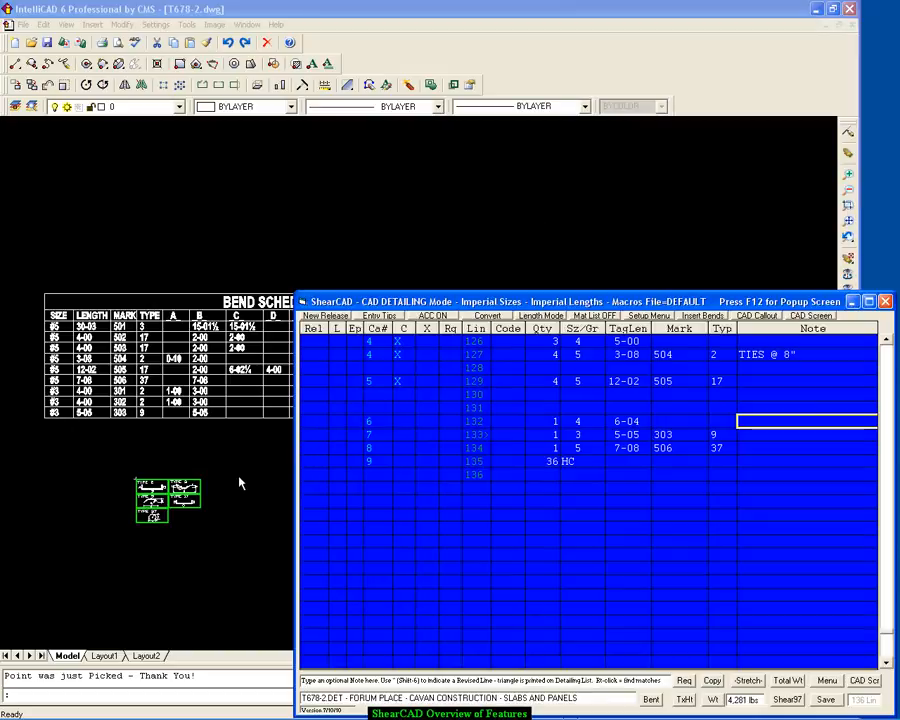
{"action": "left_click", "coordinate": [240, 481]}
{"action": "middle_click_drag", "start_coordinate": [243, 478], "coordinate": [309, 341]}
{"action": "scroll", "coordinate": [293, 349], "scroll_direction": "up", "scroll_amount": 5}
{"action": "scroll", "coordinate": [293, 348], "scroll_direction": "up", "scroll_amount": 4}
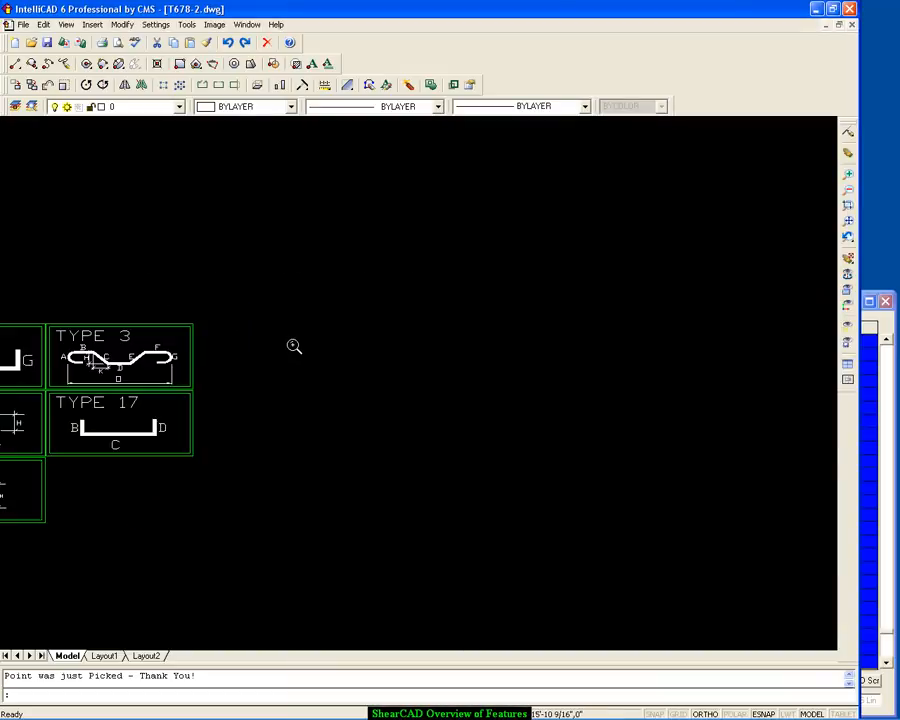
{"action": "scroll", "coordinate": [293, 346], "scroll_direction": "down", "scroll_amount": 3}
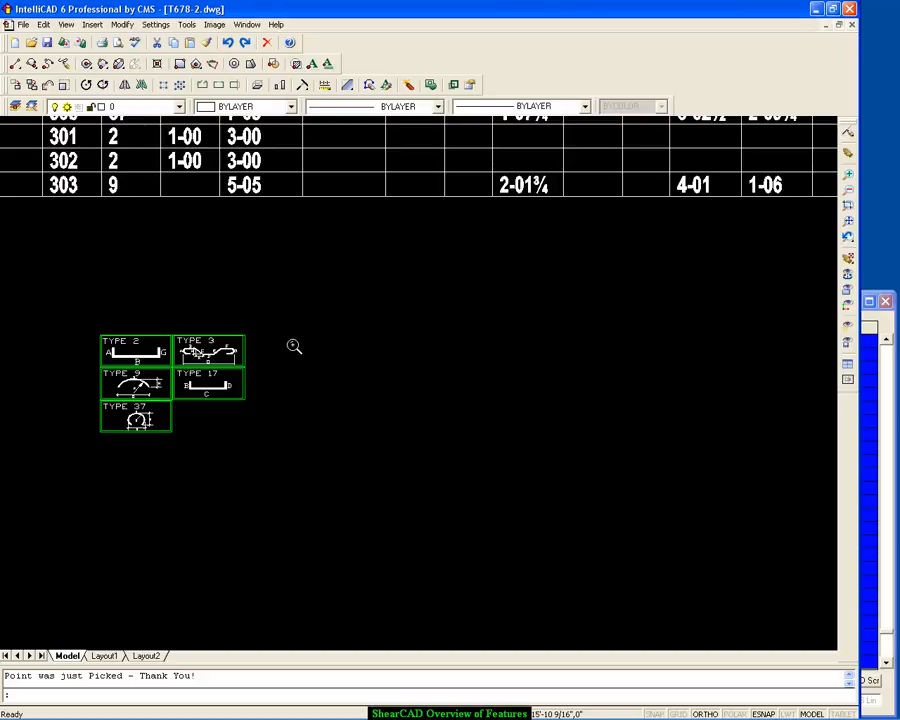
- Generate the placement list as Cut Sheet & Shipping List, including bend types, the title DETAILING PLACEMENT LIST and bent bar shapes, without notes
{"action": "left_click", "coordinate": [864, 446]}
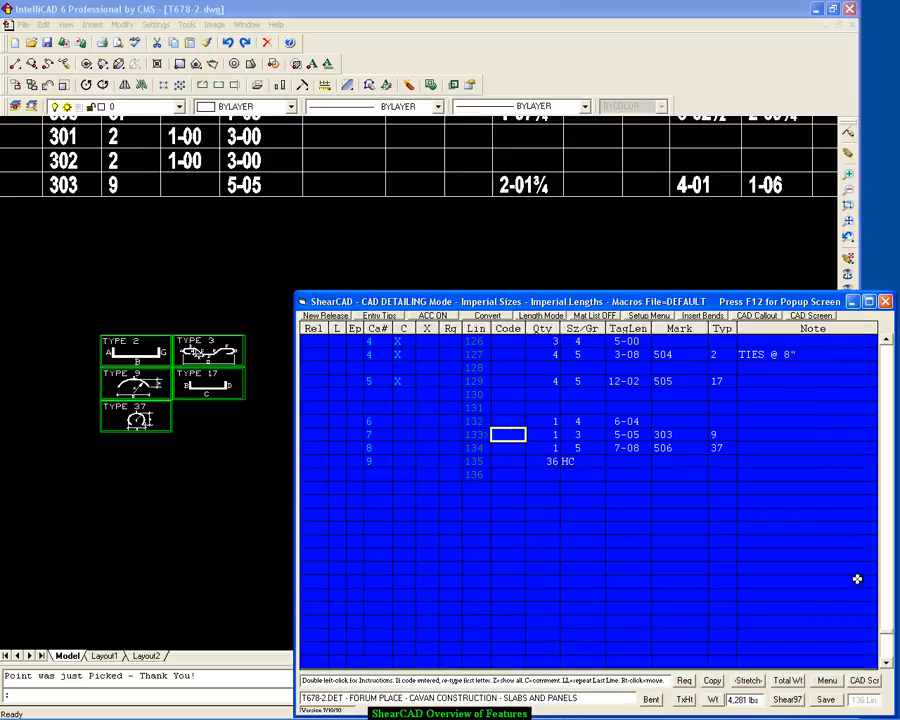
{"action": "left_click", "coordinate": [834, 680]}
{"action": "left_click", "coordinate": [778, 470]}
{"action": "left_click", "coordinate": [827, 680]}
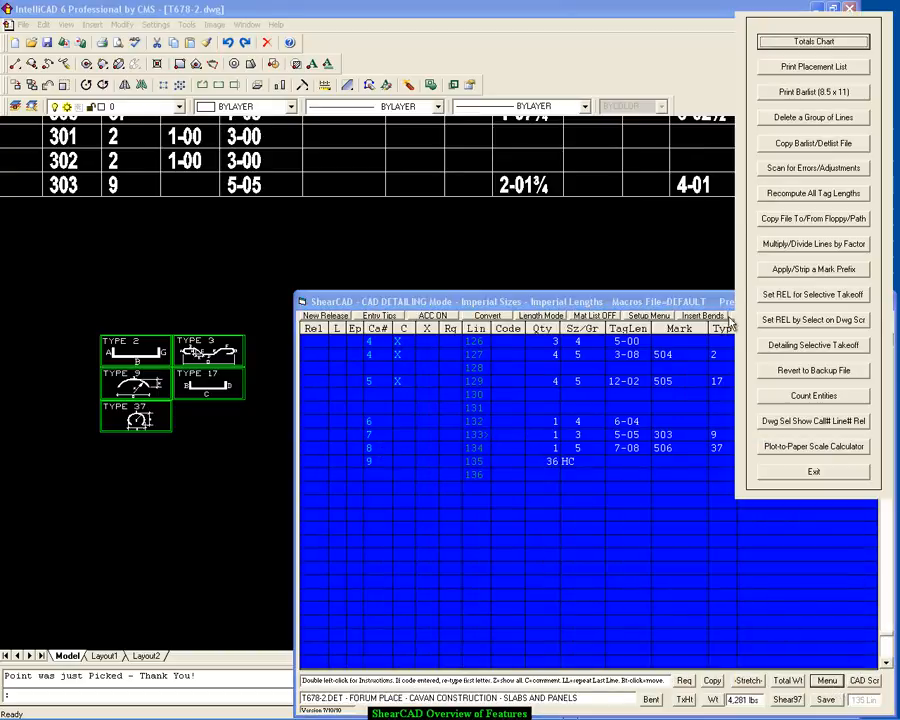
{"action": "left_click", "coordinate": [820, 66]}
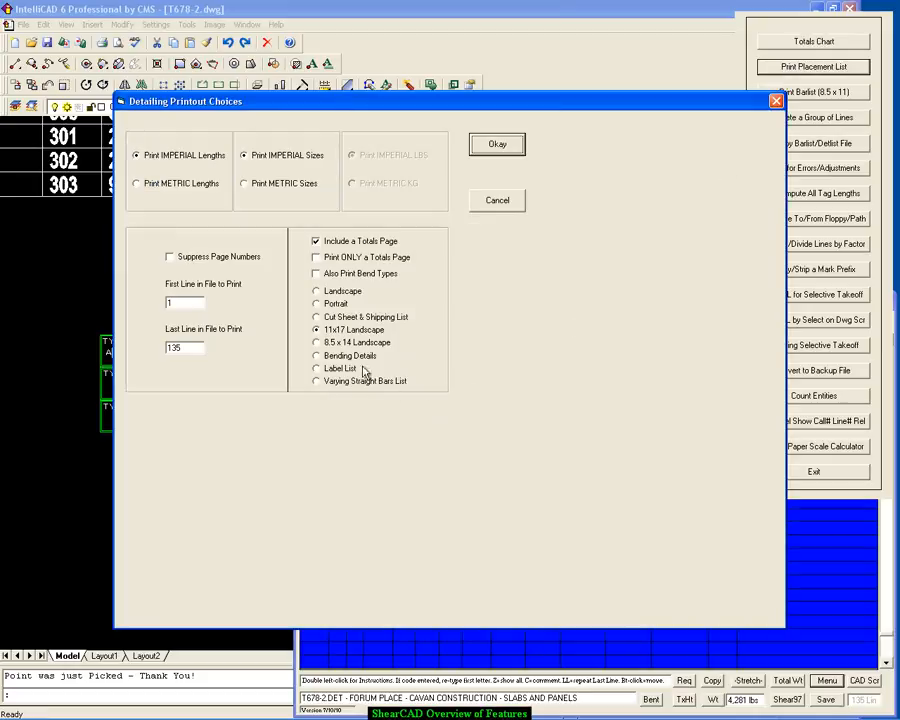
{"action": "left_click", "coordinate": [319, 317]}
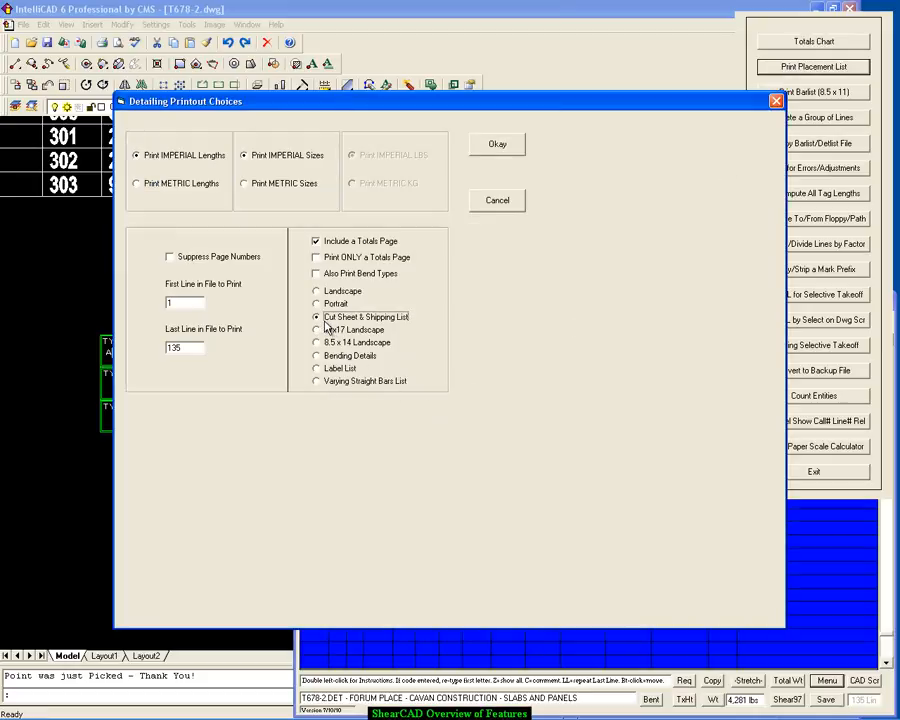
{"action": "left_click", "coordinate": [318, 273]}
{"action": "left_click", "coordinate": [495, 144]}
{"action": "left_click", "coordinate": [425, 210]}
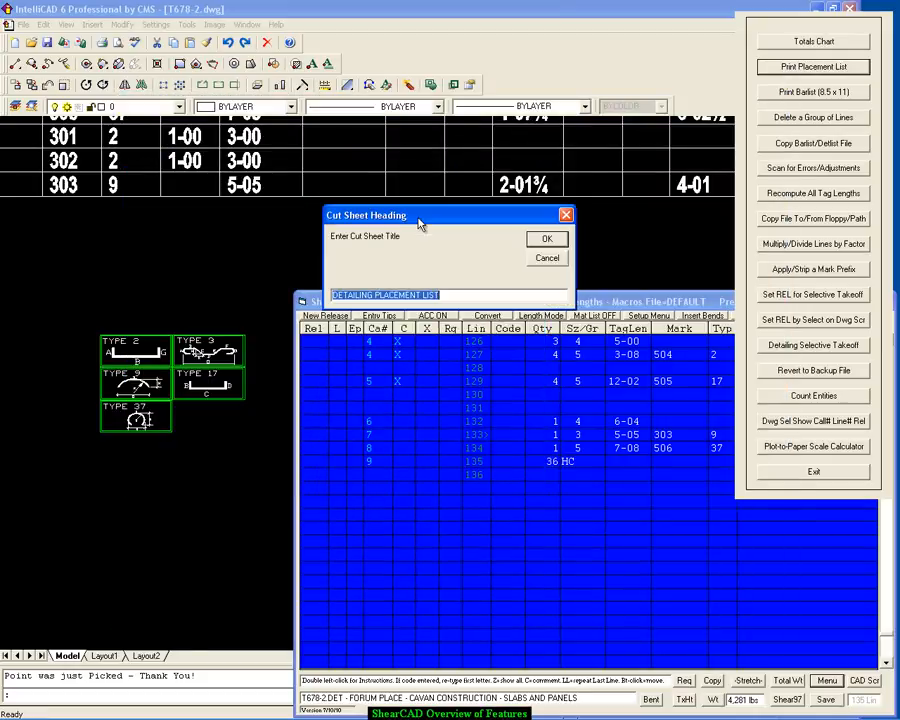
{"action": "left_click", "coordinate": [546, 240]}
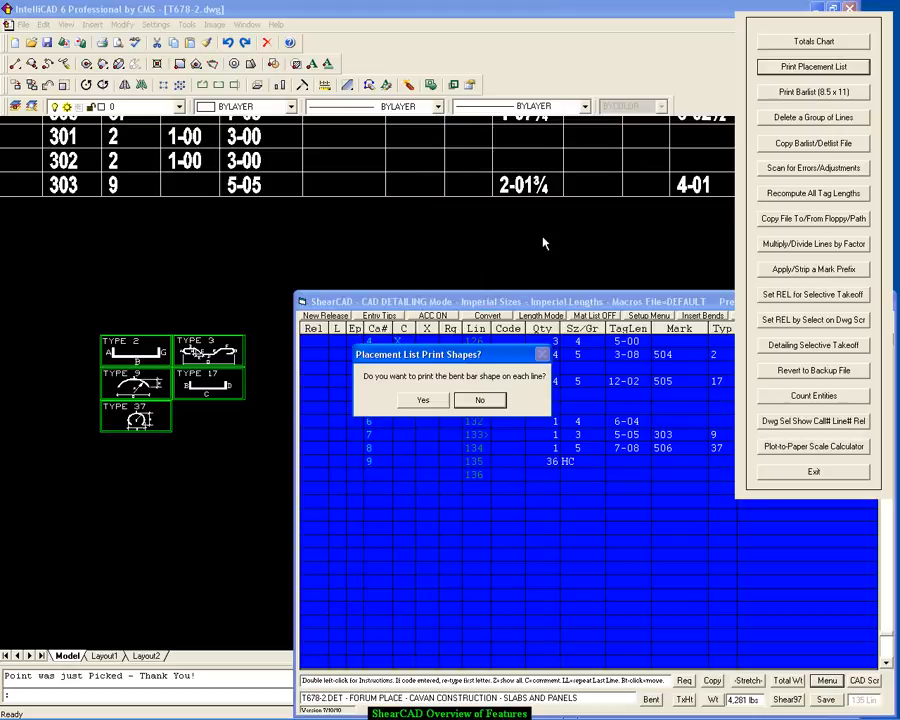
{"action": "left_click", "coordinate": [425, 400]}
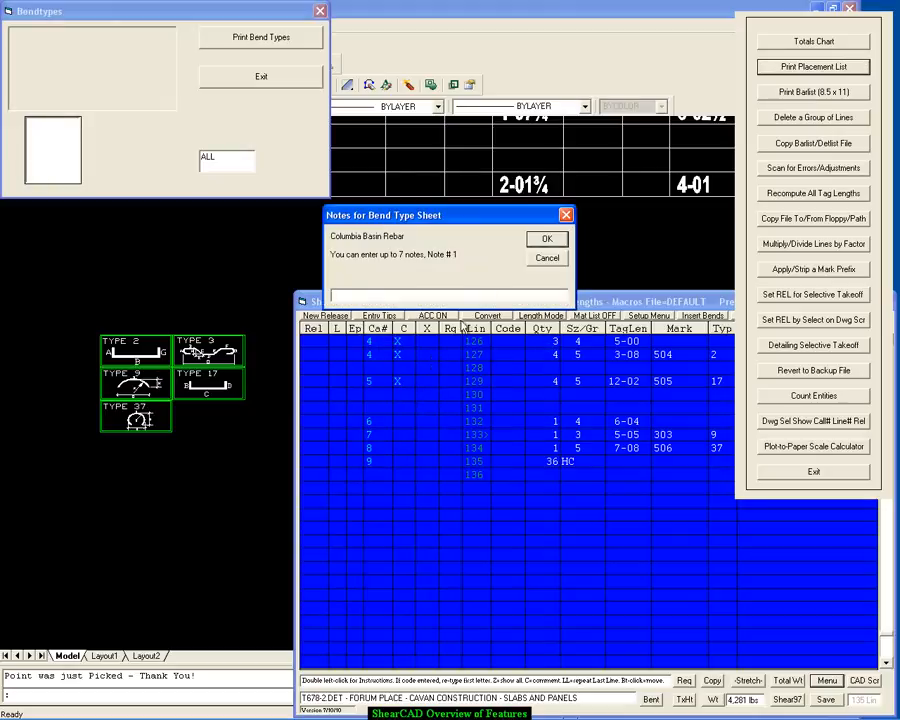
{"action": "left_click", "coordinate": [550, 239]}
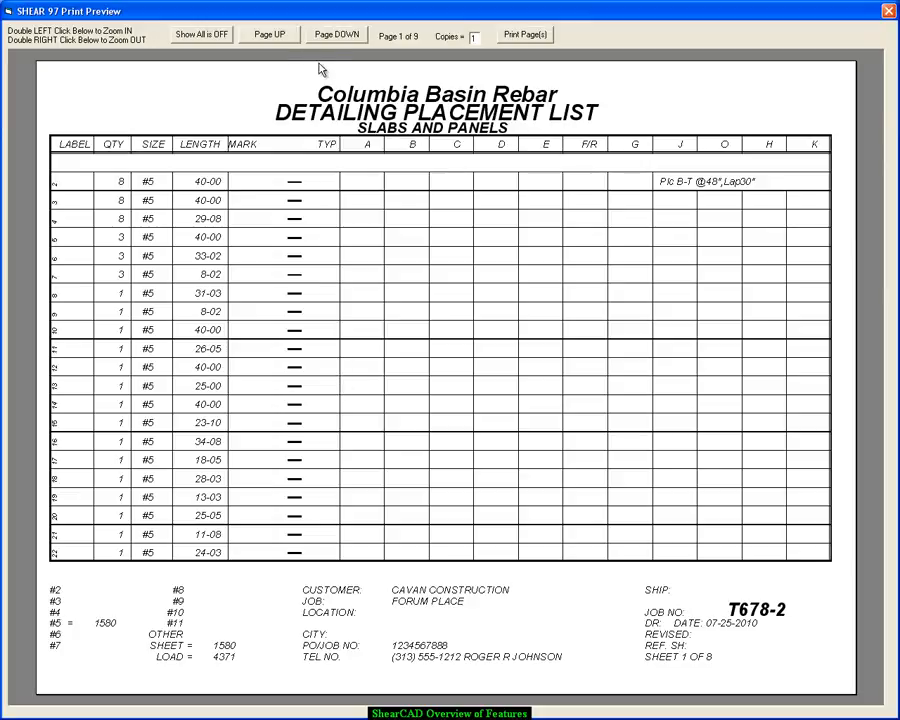
- Review the placement list preview through page 6 and close it
{"action": "left_click", "coordinate": [340, 38]}
{"action": "left_click", "coordinate": [340, 38]}
{"action": "left_click", "coordinate": [340, 38]}
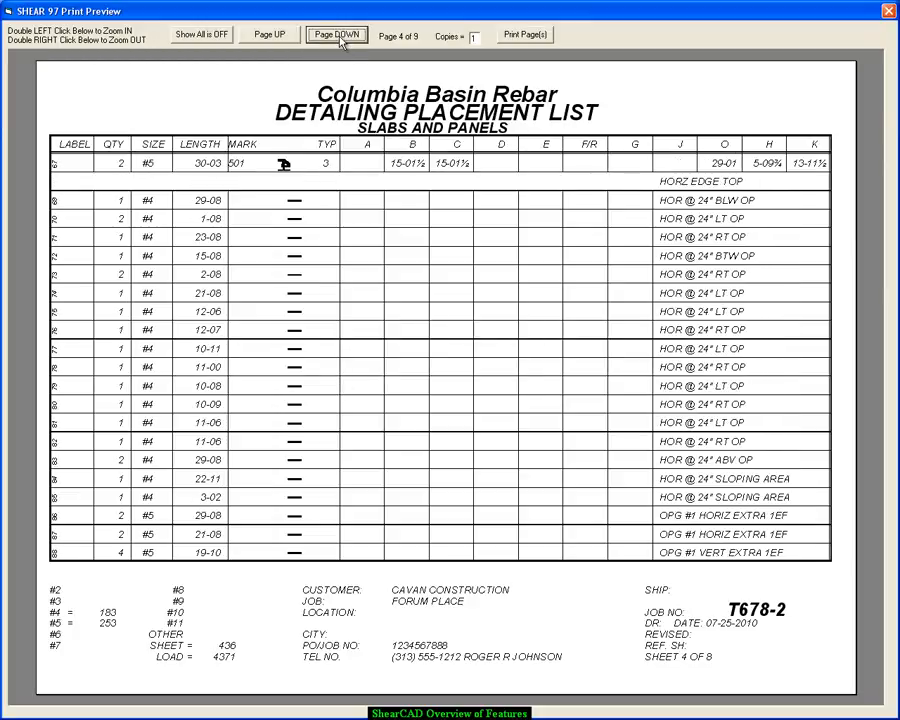
{"action": "left_click", "coordinate": [340, 38]}
{"action": "left_click", "coordinate": [340, 38]}
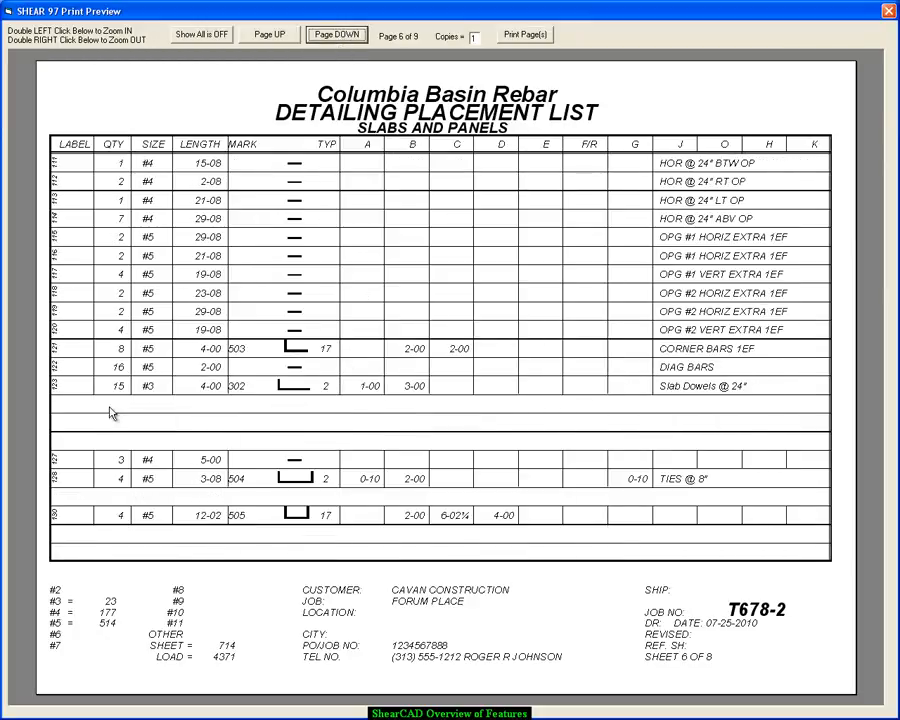
{"action": "left_click", "coordinate": [888, 12]}
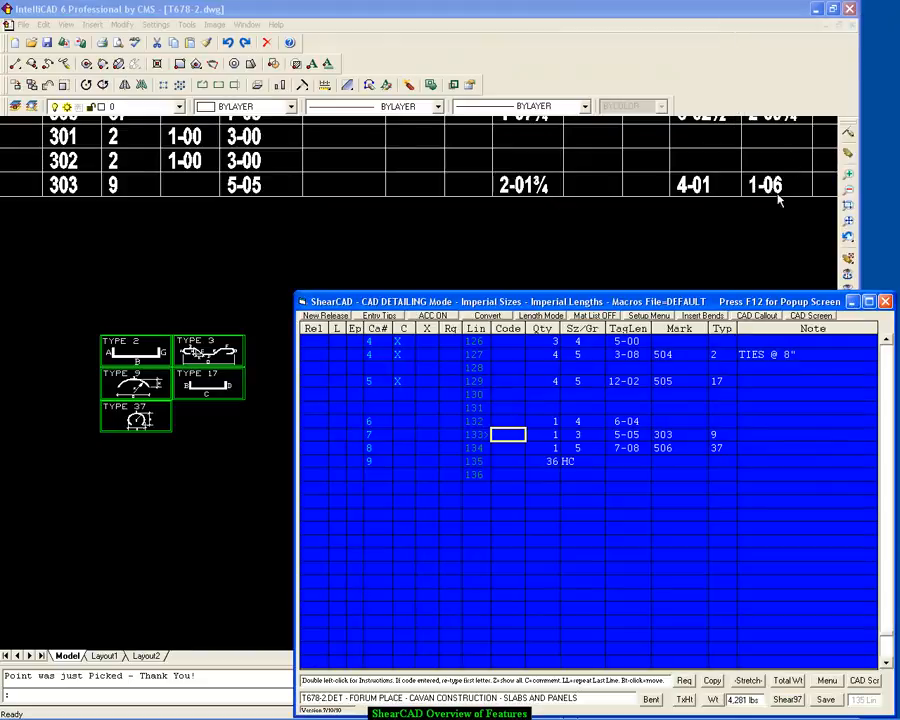
- Sort the bar list and generate its 8.5 x 11 landscape printout in style 4 with imperial tag lengths and weights
{"action": "left_click", "coordinate": [827, 680]}
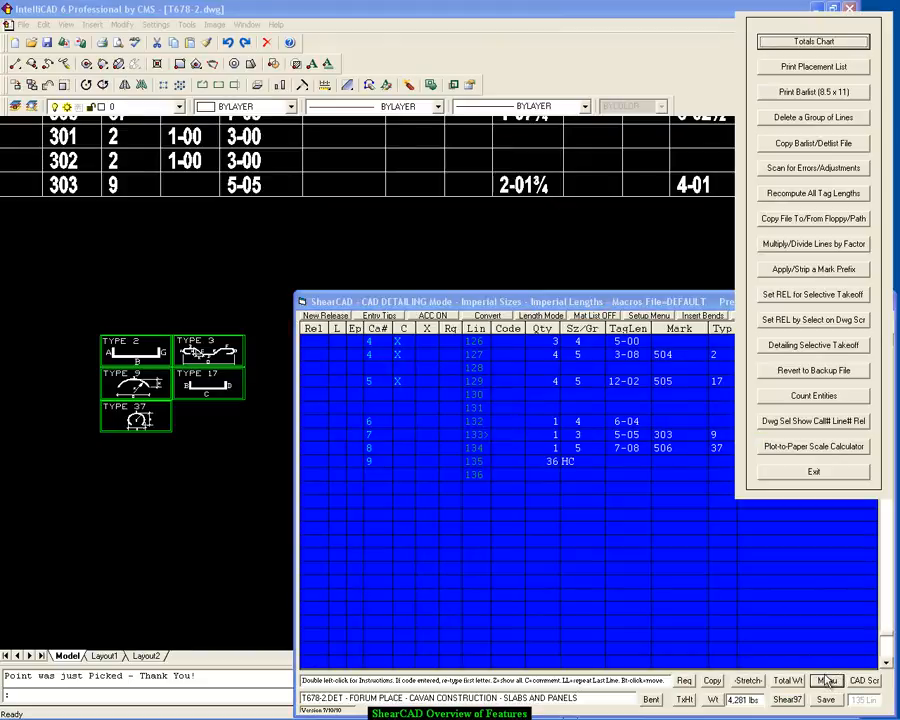
{"action": "left_click", "coordinate": [818, 91]}
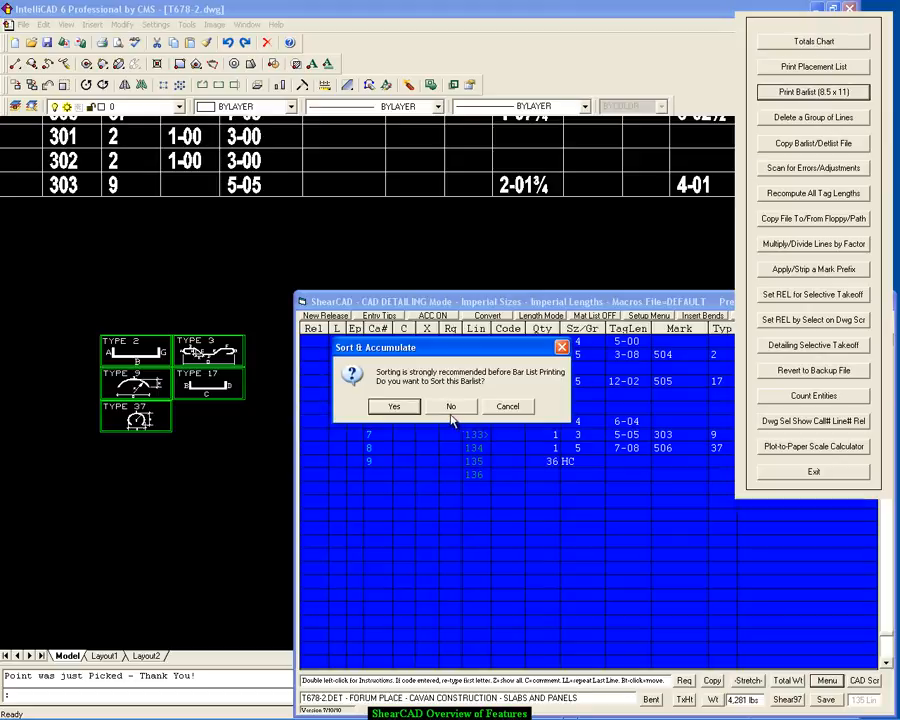
{"action": "left_click", "coordinate": [410, 408]}
{"action": "left_click", "coordinate": [310, 101]}
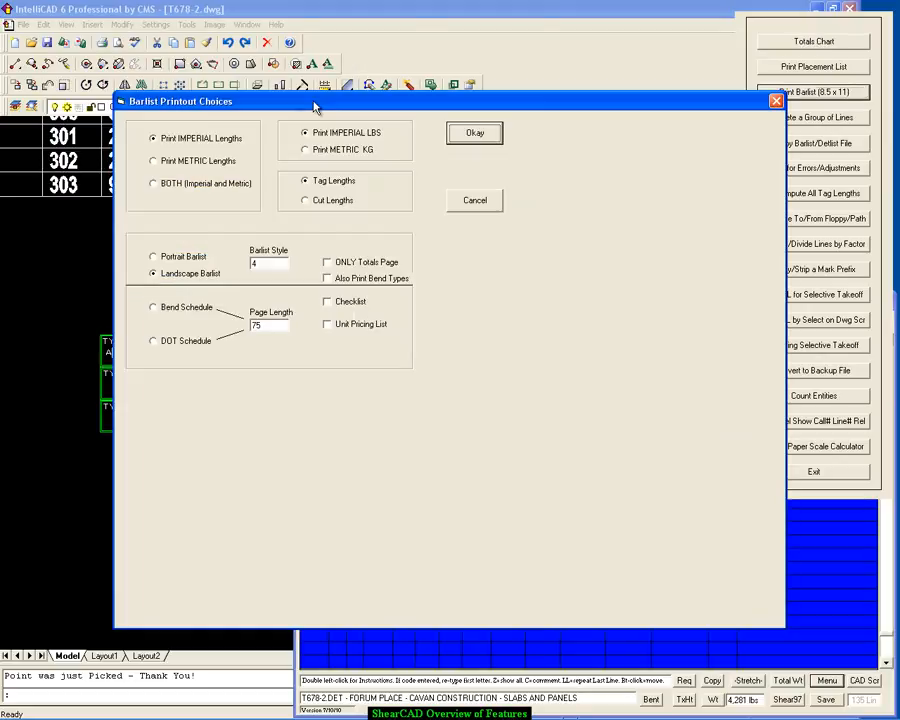
{"action": "left_click", "coordinate": [474, 135]}
{"action": "left_click", "coordinate": [331, 133]}
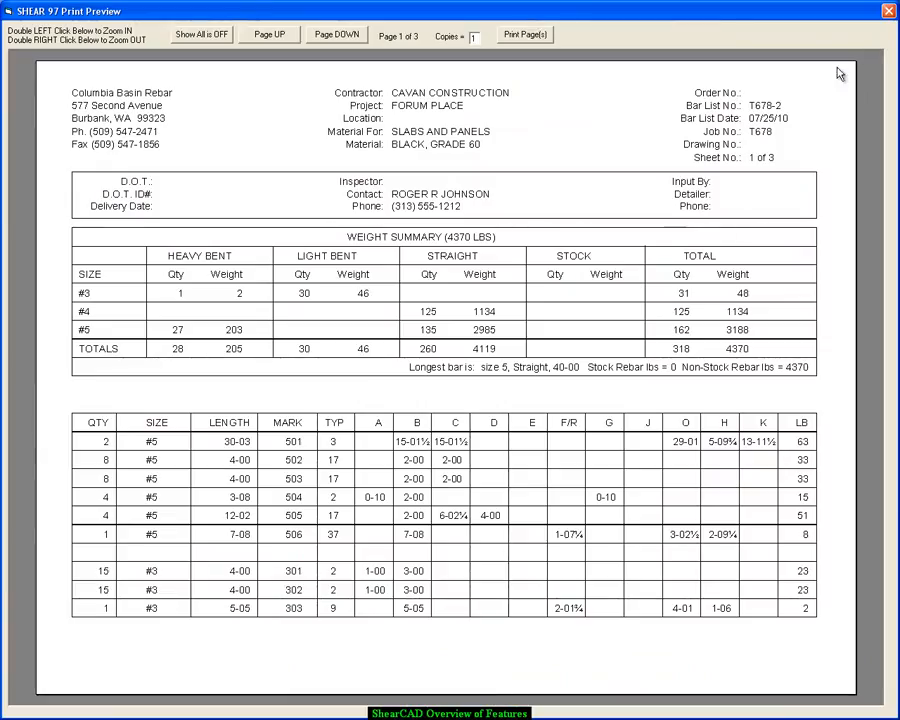
- Review all pages of the bar list preview, enlarge the first page with the weight summary, and close the preview
{"action": "double_click", "coordinate": [341, 38]}
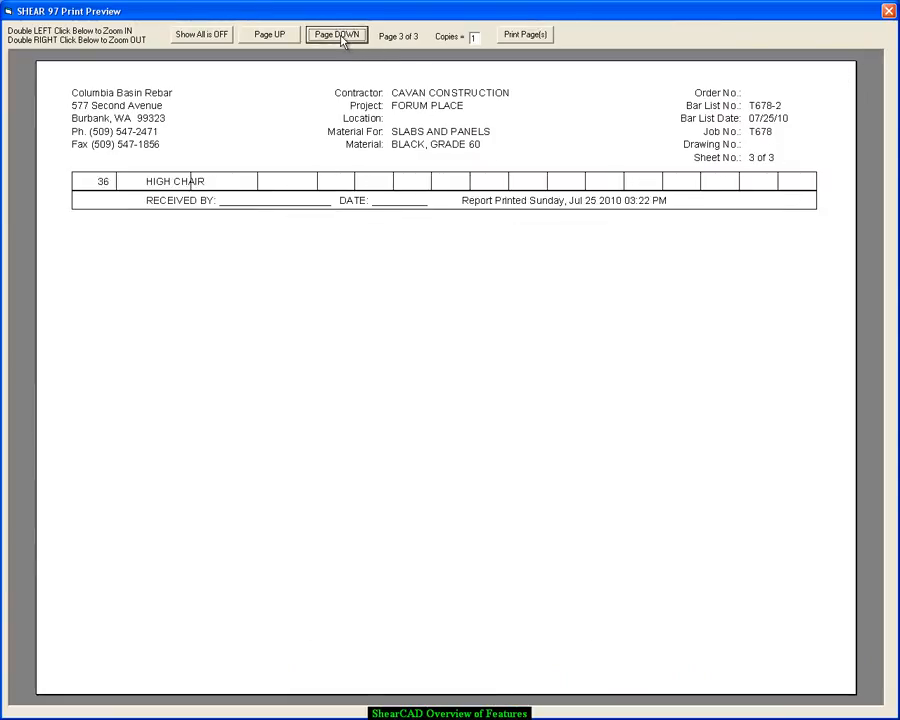
{"action": "left_click", "coordinate": [268, 36]}
{"action": "left_click", "coordinate": [283, 37]}
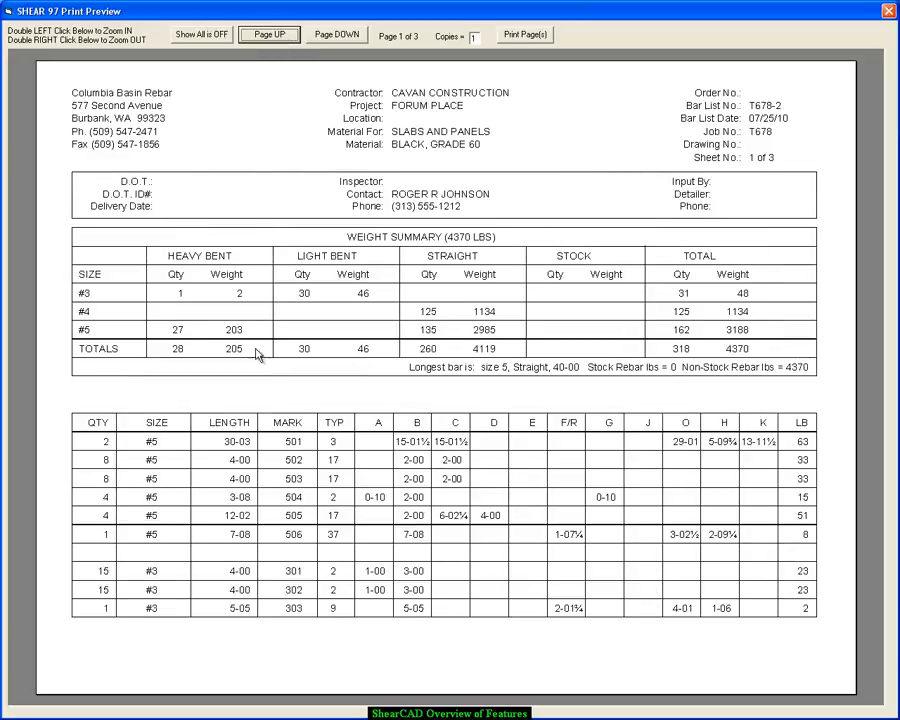
{"action": "double_click", "coordinate": [325, 402]}
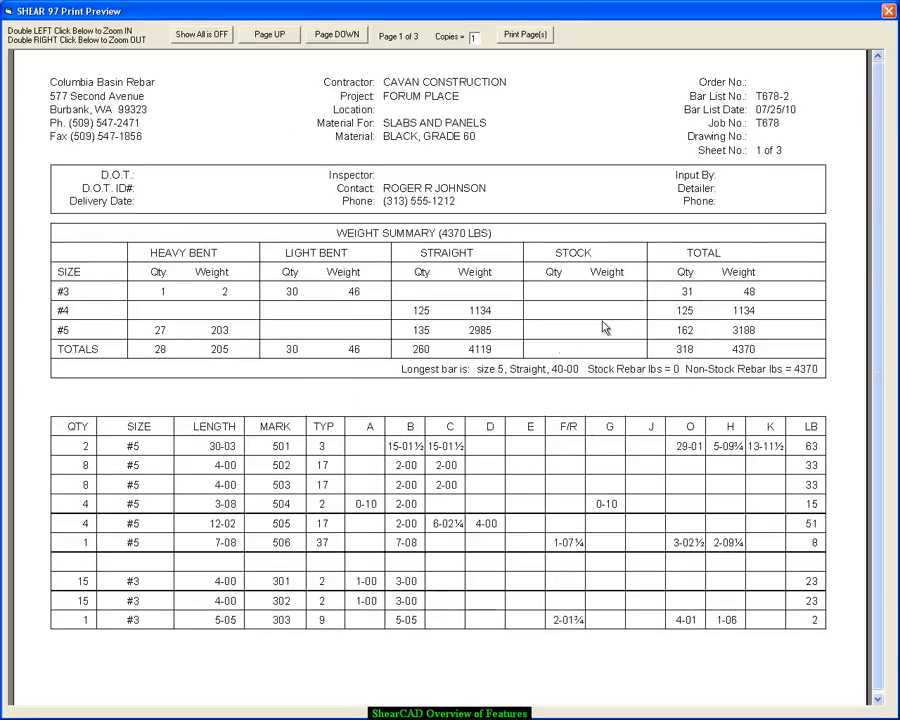
{"action": "left_click", "coordinate": [888, 11]}
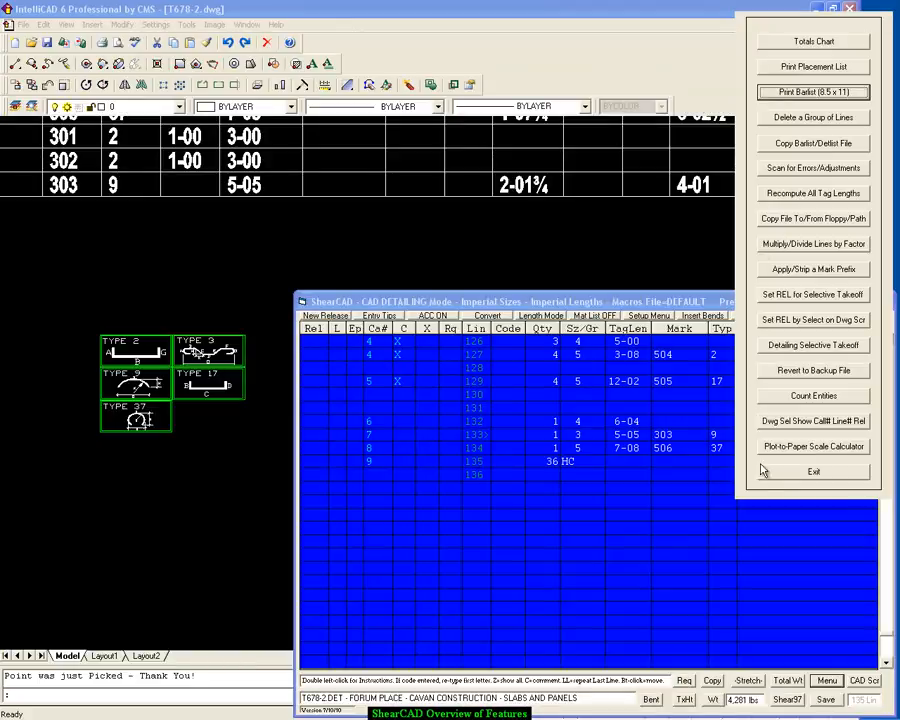
- Leave the bar list functions and close the ShearCAD detailing session
{"action": "left_click", "coordinate": [765, 471]}
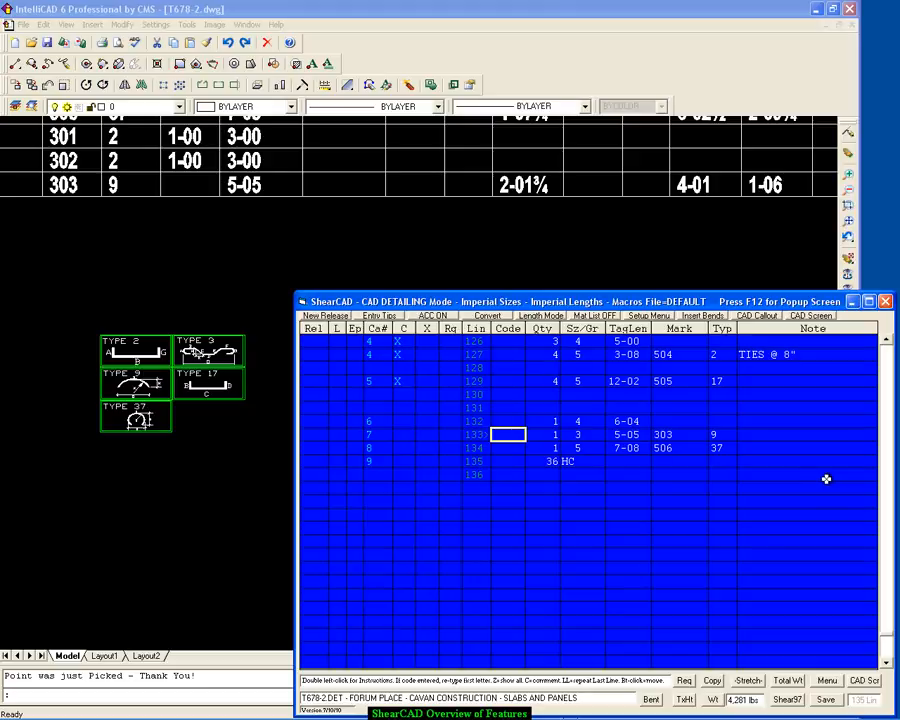
{"action": "left_click", "coordinate": [545, 463]}
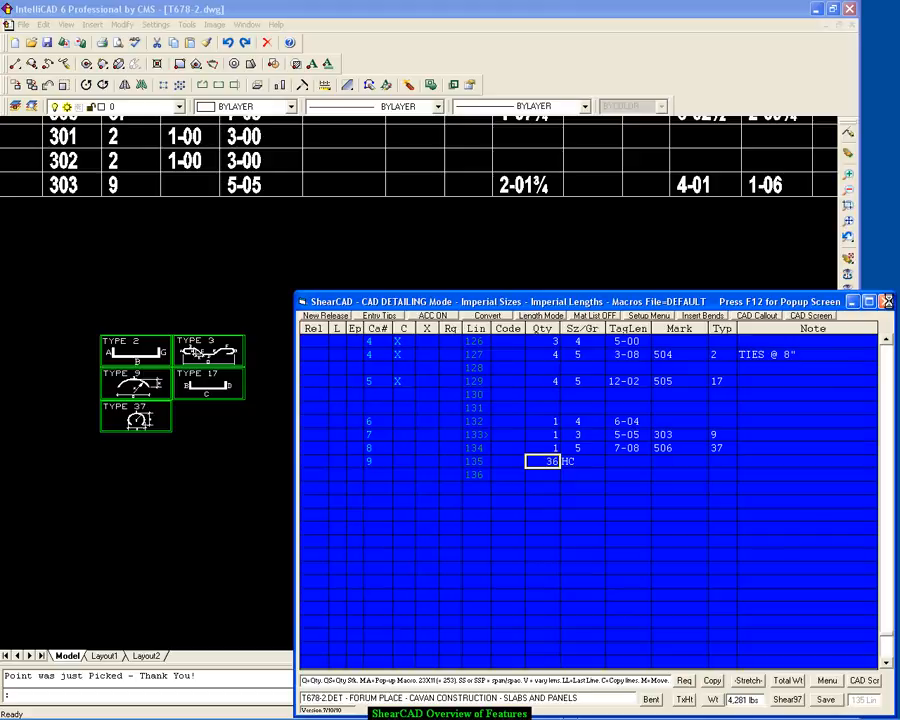
{"action": "left_click", "coordinate": [886, 301]}
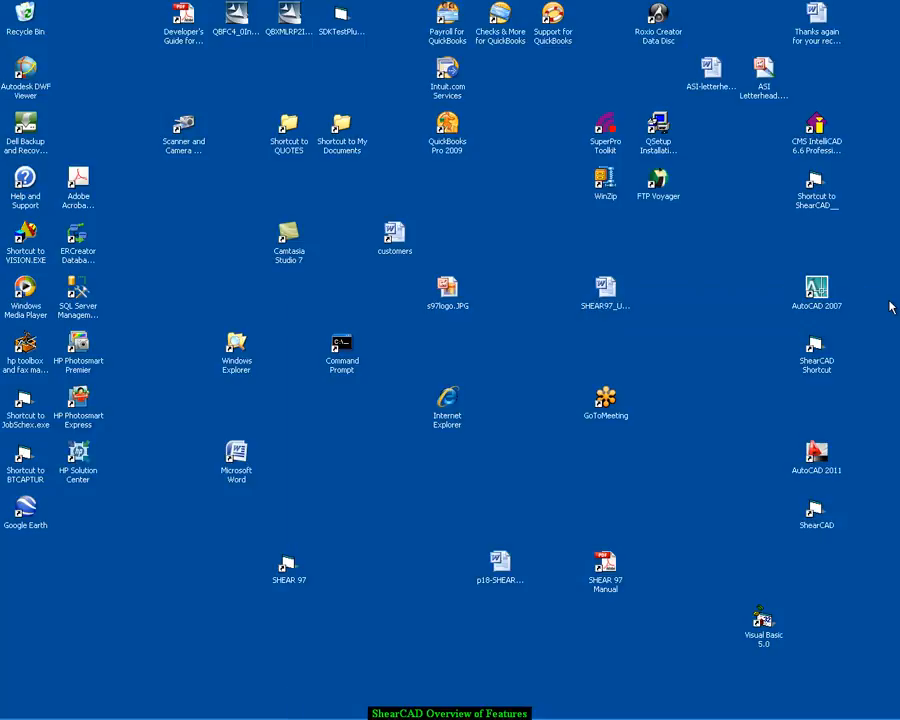